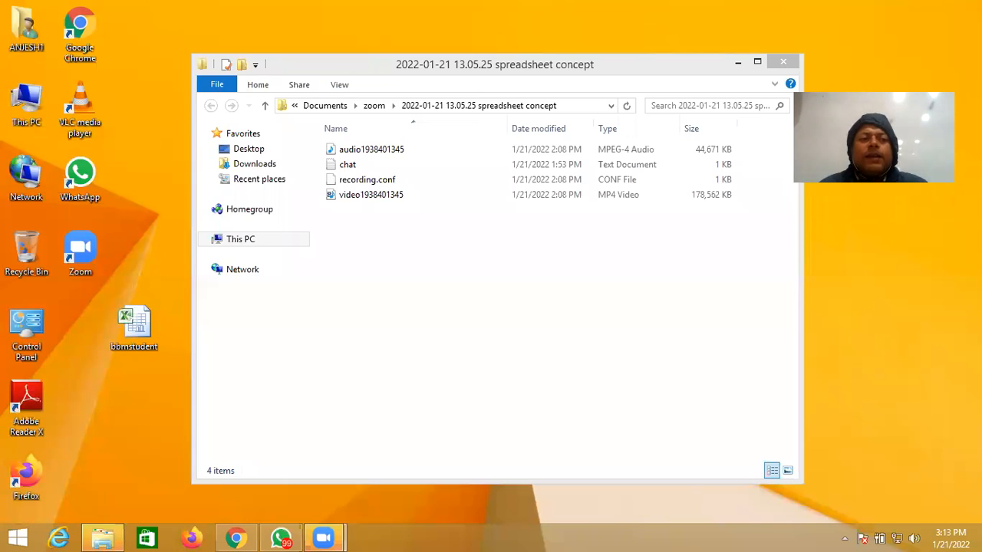
Create a new Microsoft Excel Worksheet file on the desktop, keeping its default name.
right_click(86, 422)
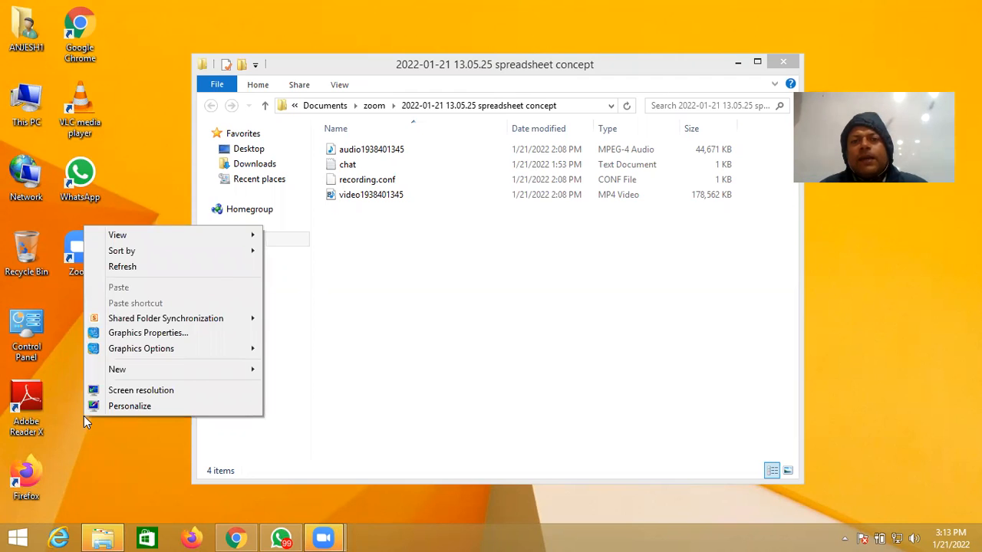
click(86, 422)
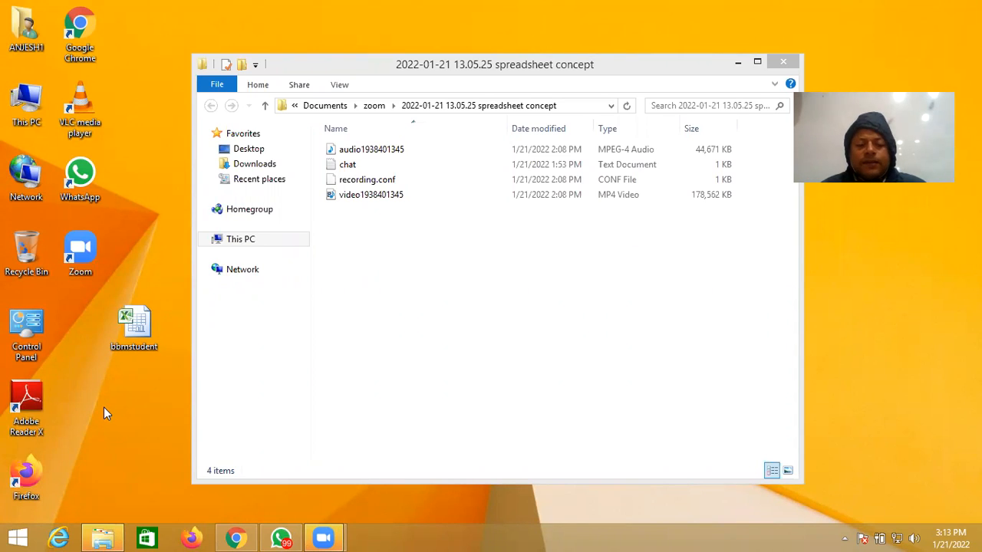
right_click(106, 414)
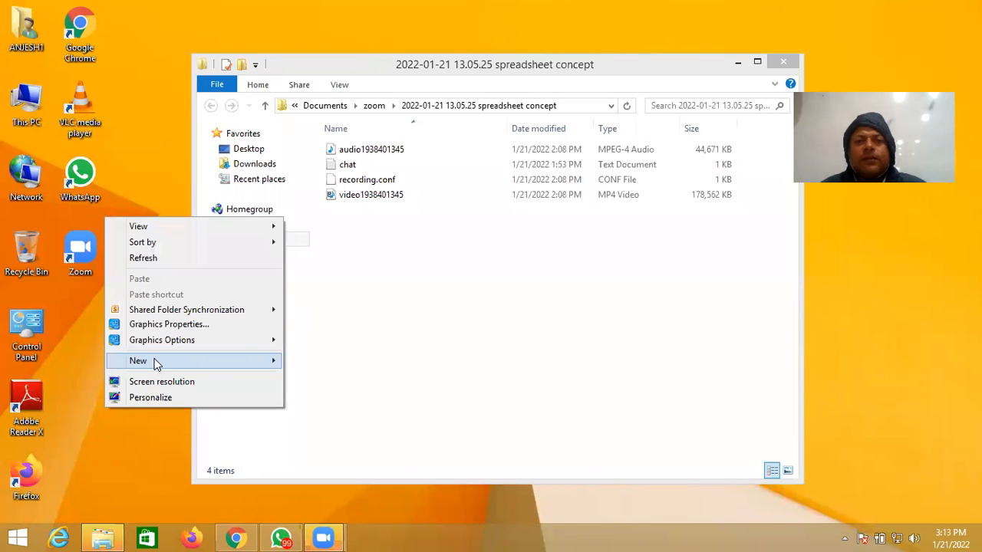
click(176, 360)
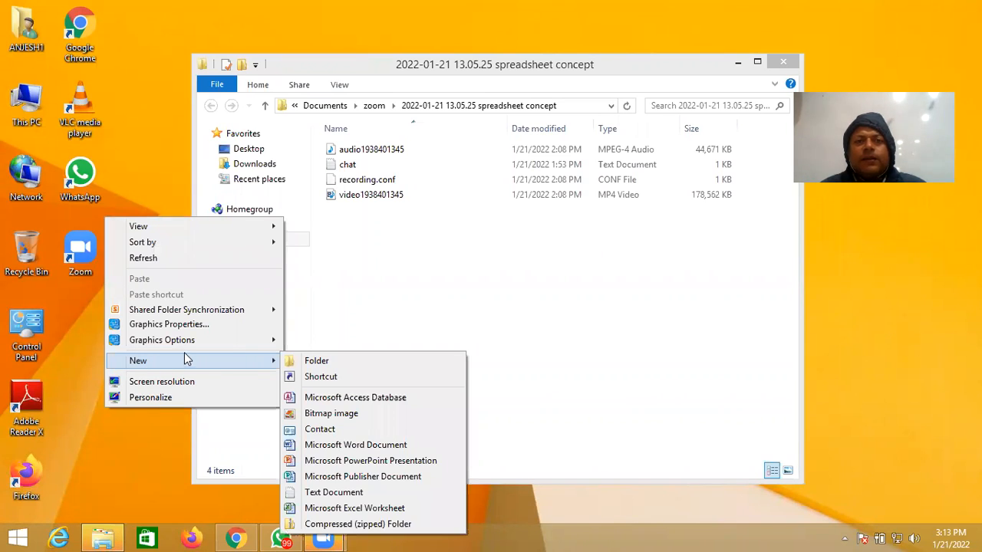
click(212, 361)
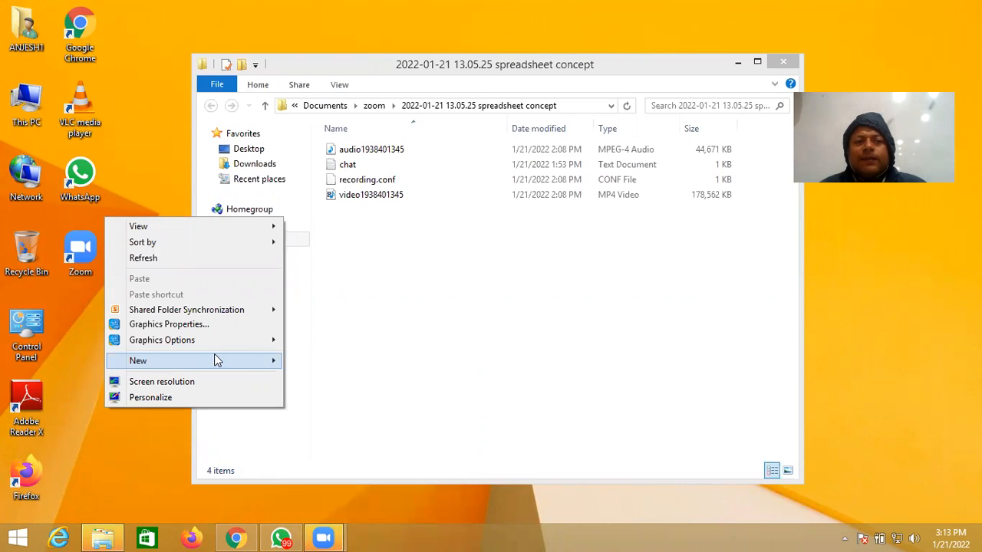
click(259, 360)
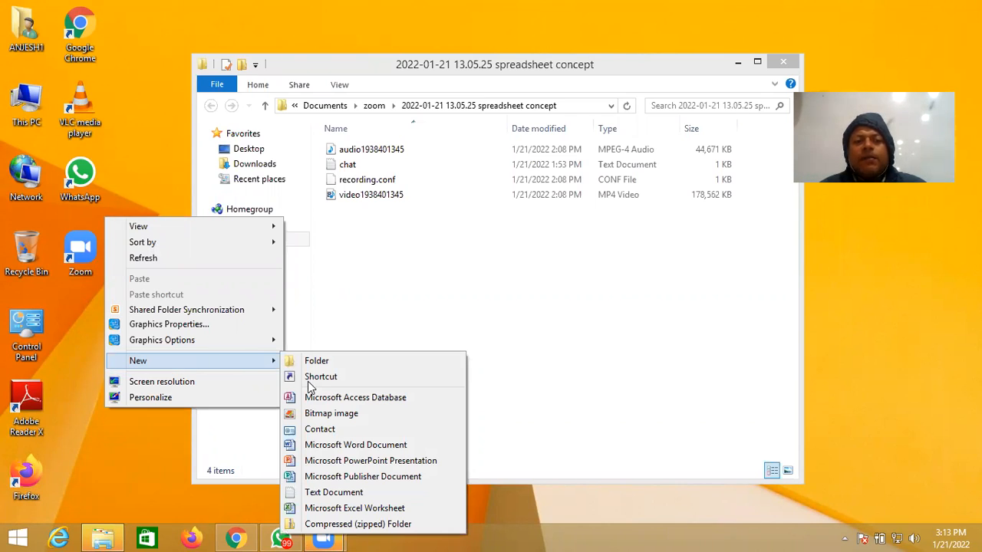
click(345, 509)
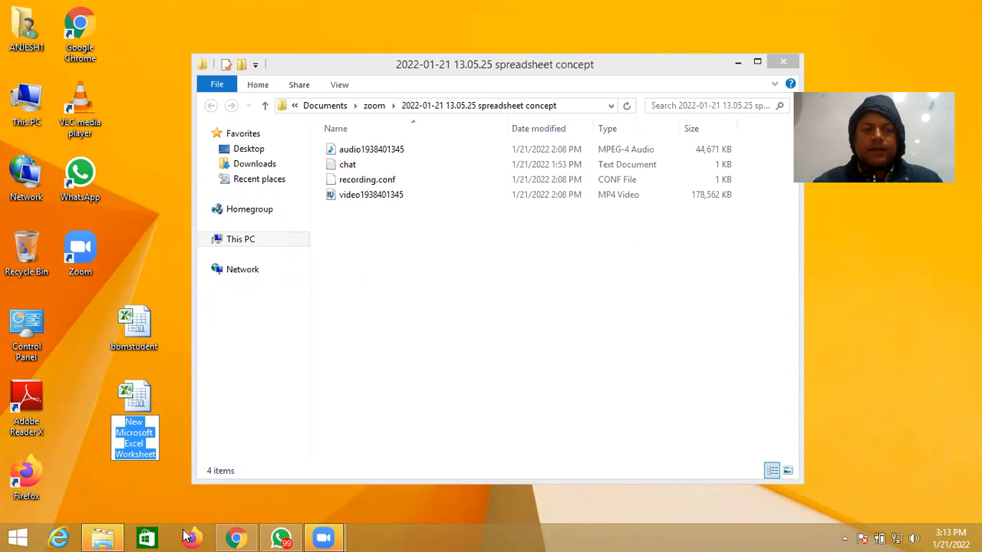
key(Return)
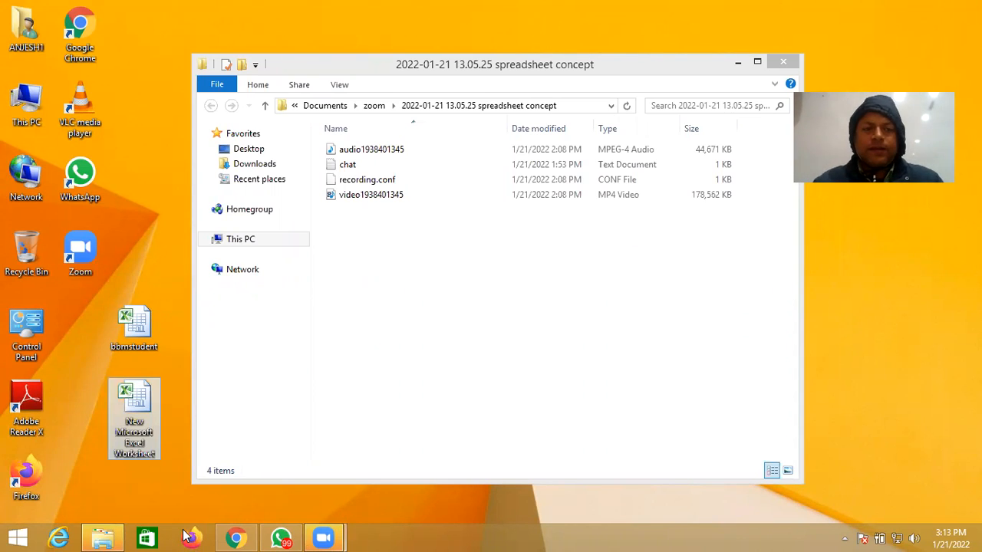
Rename the new Excel worksheet file on the desktop as DATABASE and open it.
right_click(135, 414)
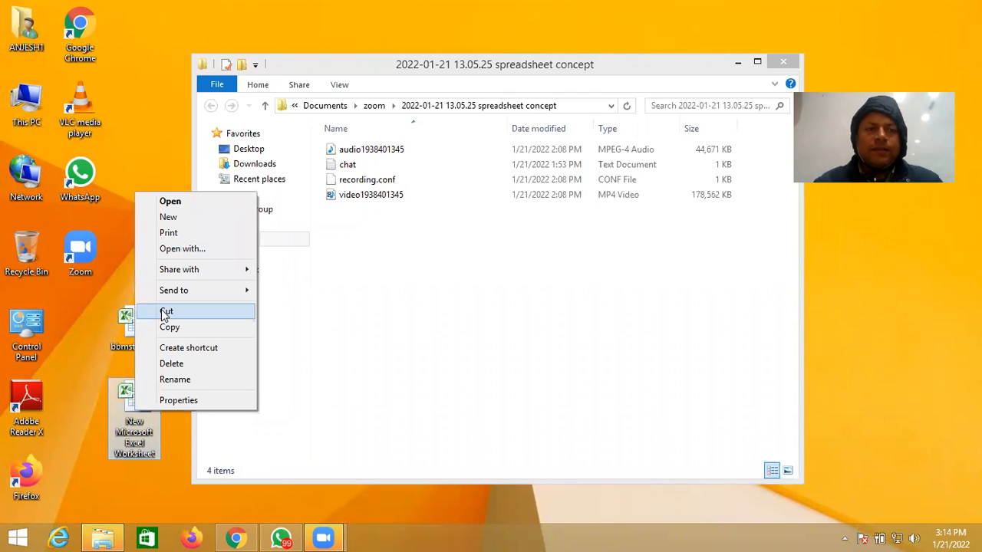
click(175, 380)
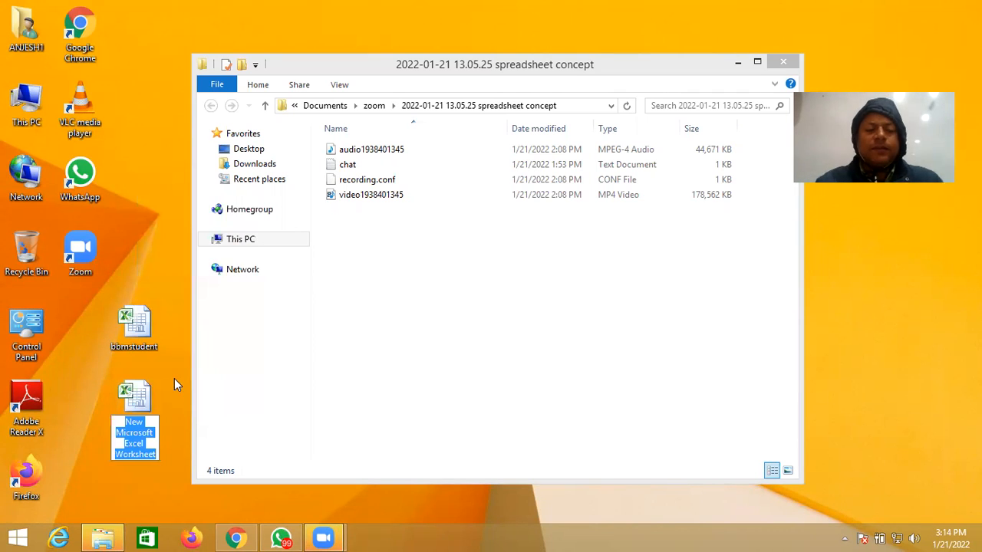
text(D)
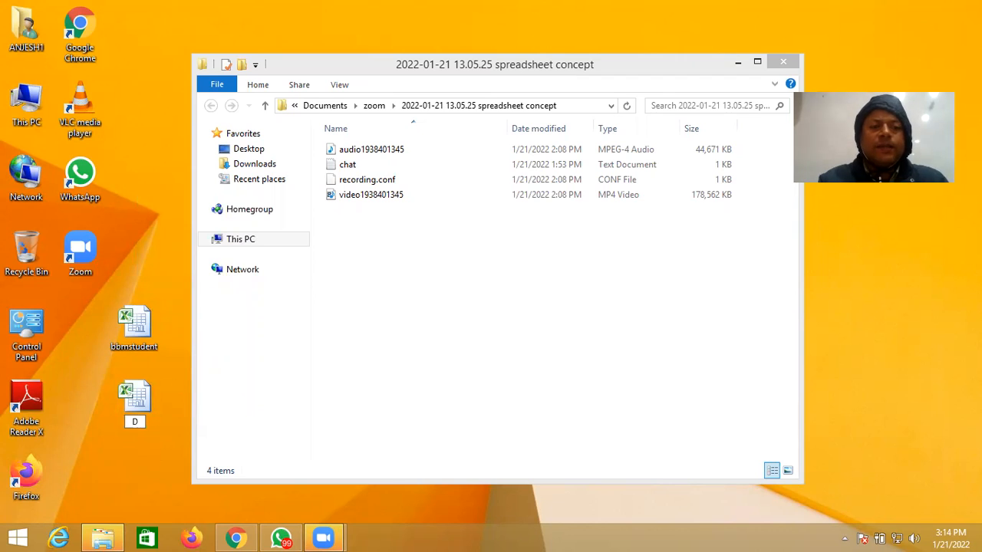
text(ATABASE)
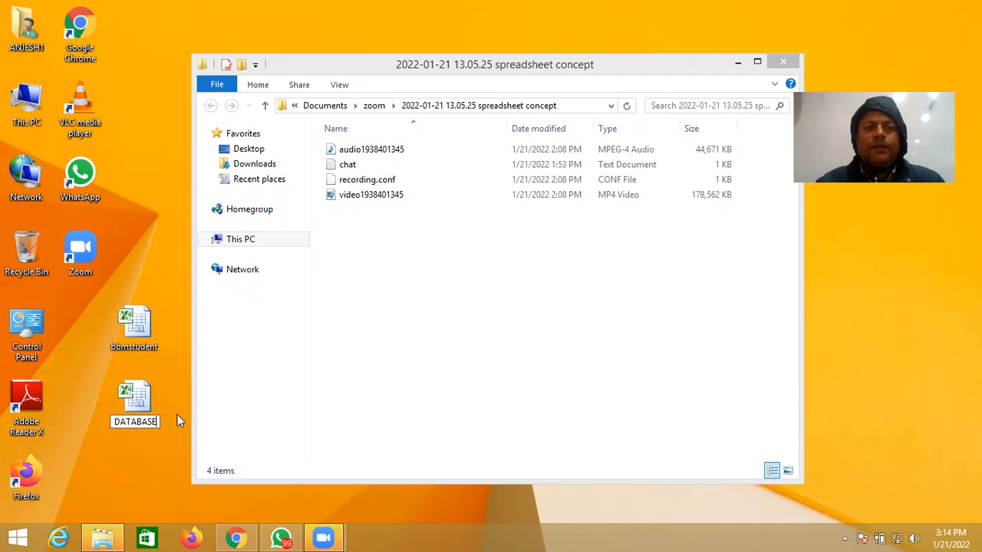
key(Return)
double_click(144, 401)
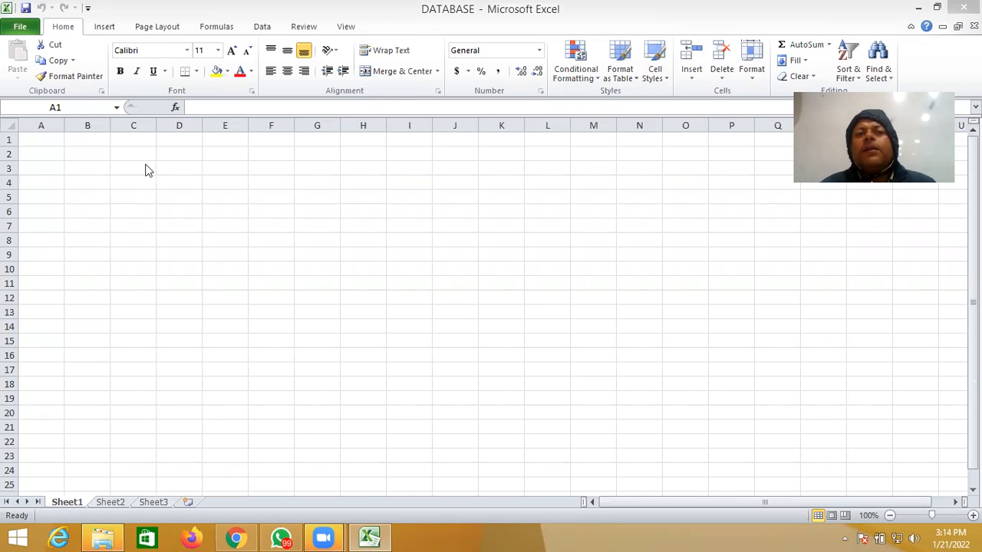
Merge and center the range A1:J2 on Sheet1 as a title area.
click(181, 172)
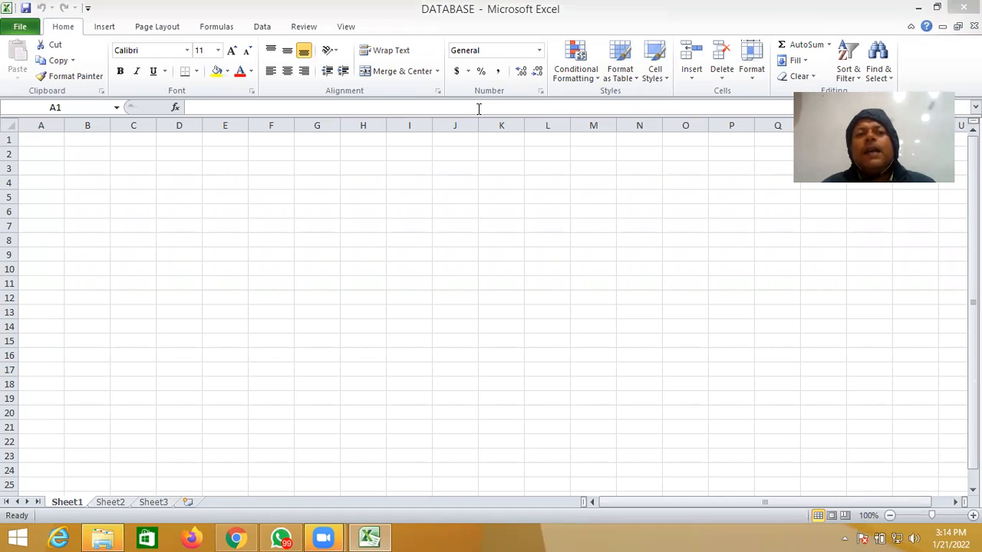
click(51, 140)
drag(51, 140, 436, 156)
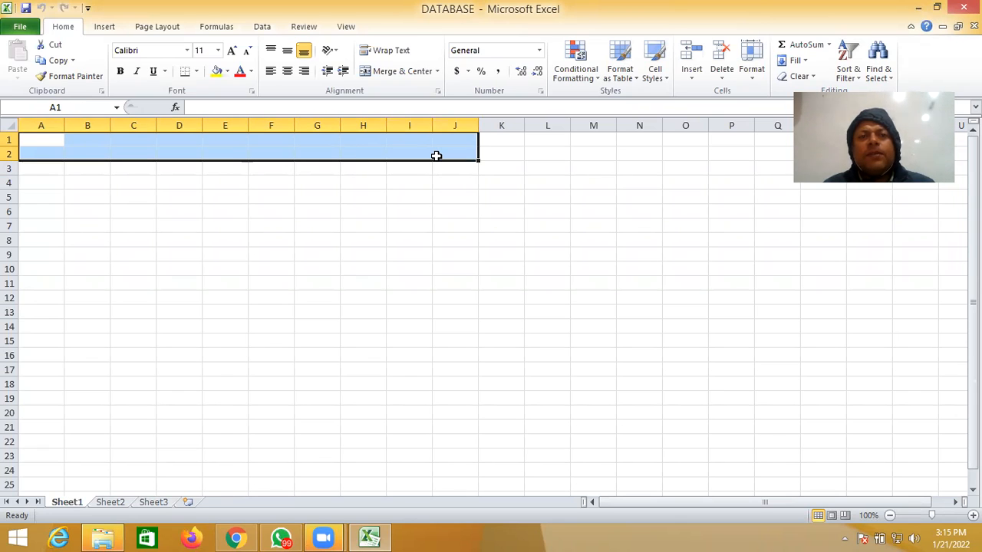
click(410, 71)
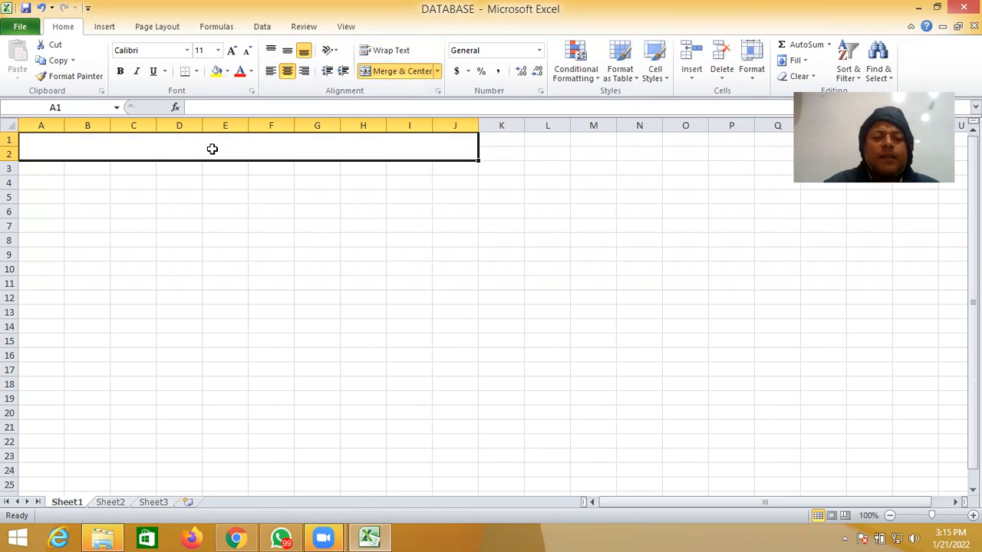
Set the font size of the empty merged title cell A1:J2 on Sheet1 to 20.
text(P)
key(BackSpace)
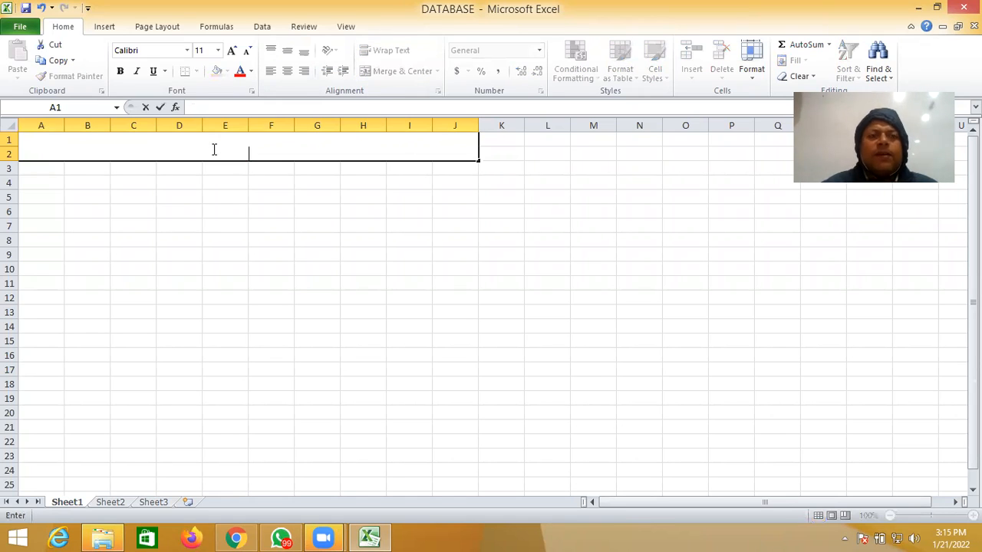
click(219, 53)
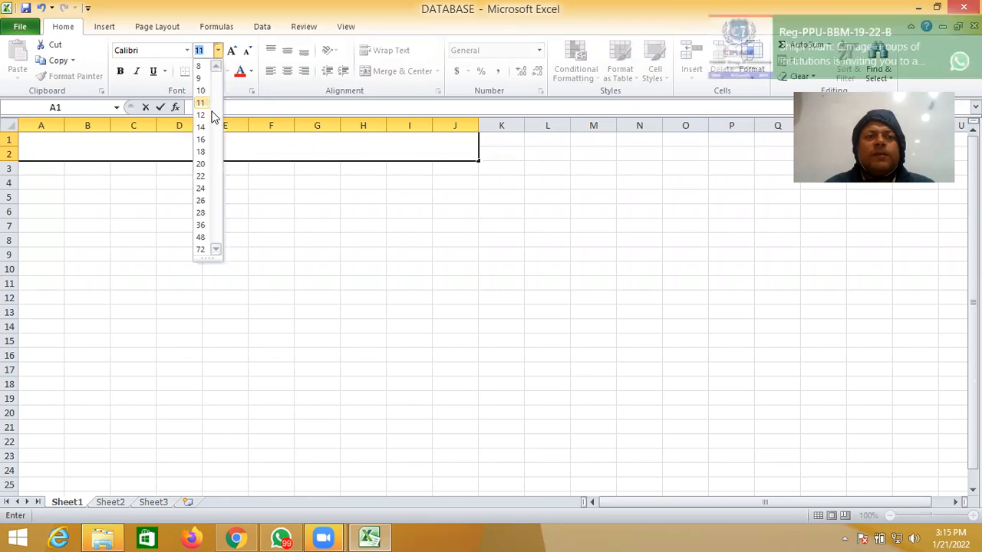
click(200, 166)
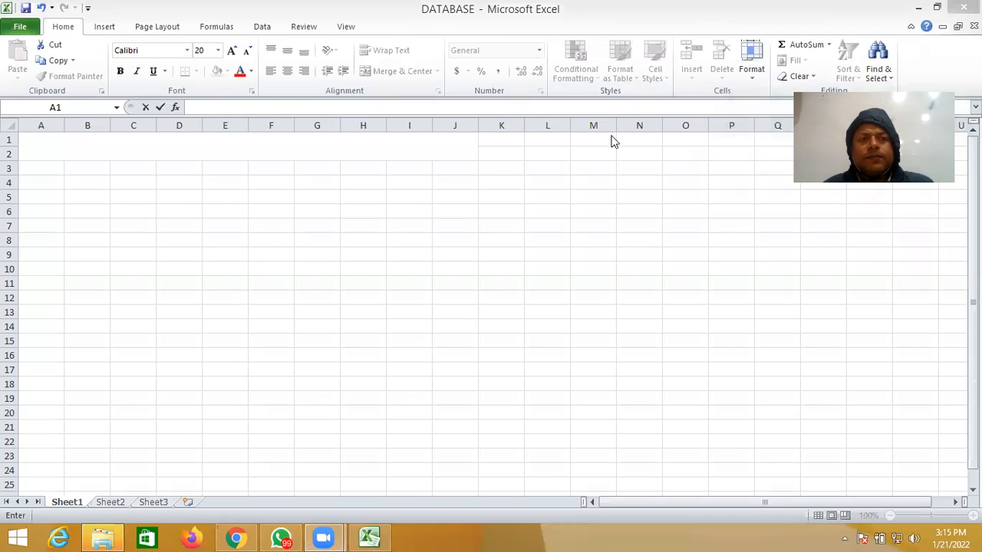
Merge and center the range A1:K3 on Sheet3 as a title area.
click(120, 507)
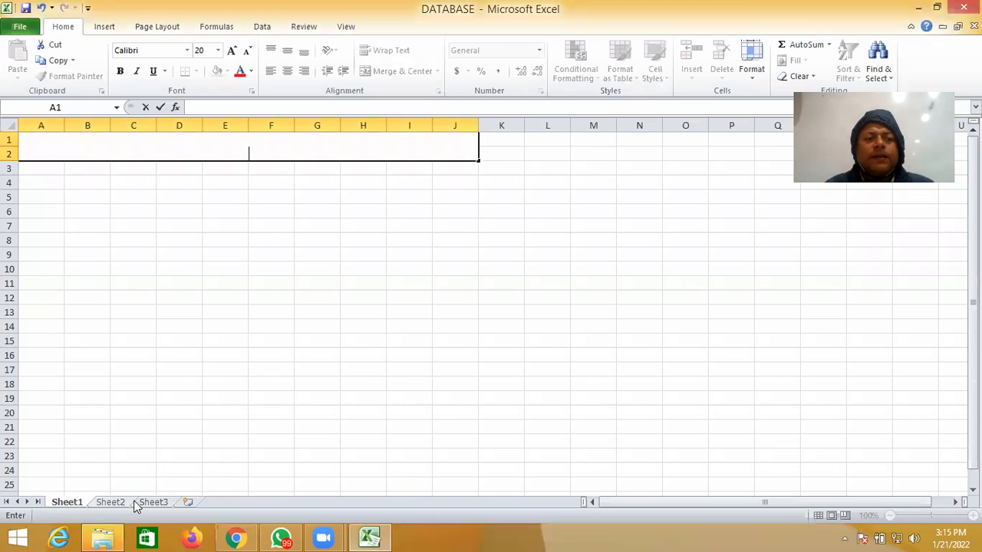
click(142, 504)
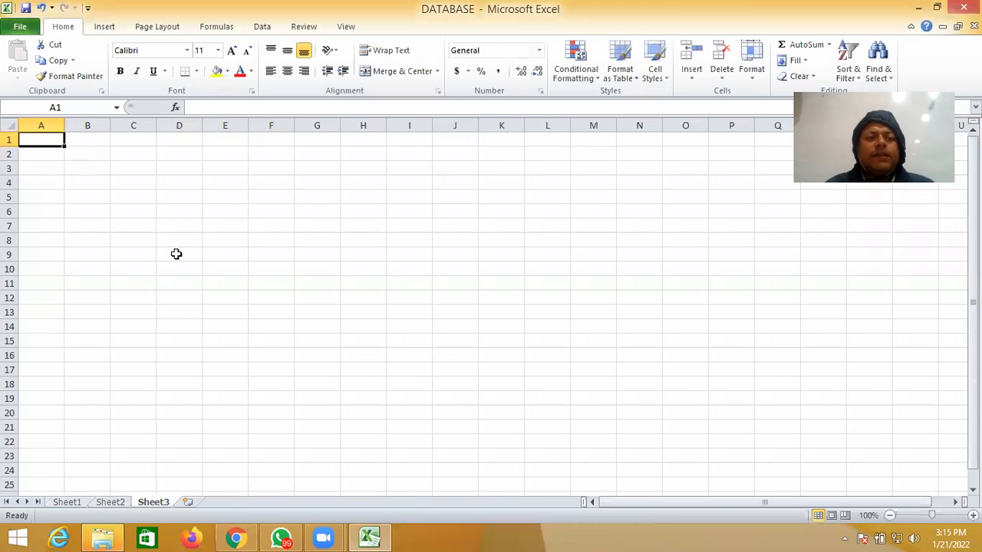
click(143, 182)
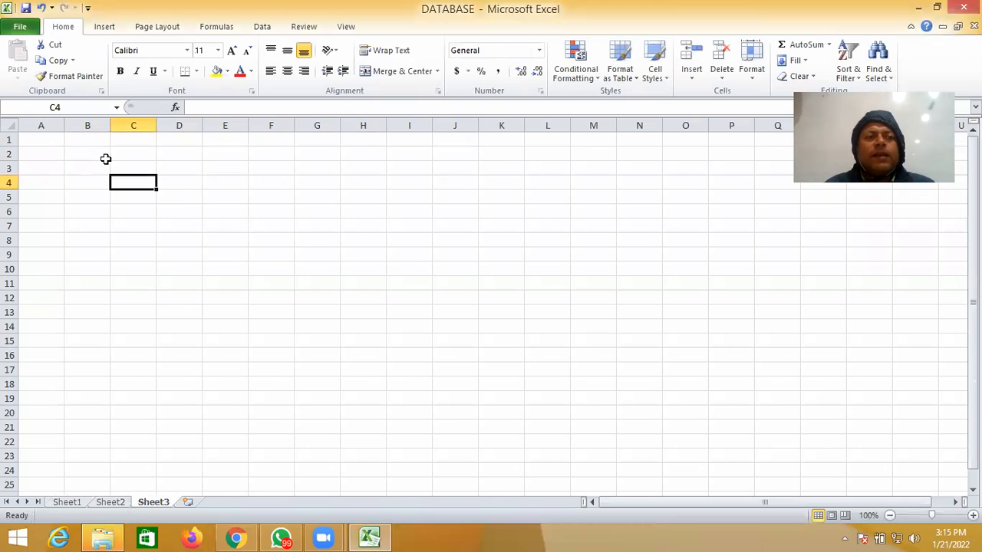
click(56, 141)
drag(56, 142, 484, 167)
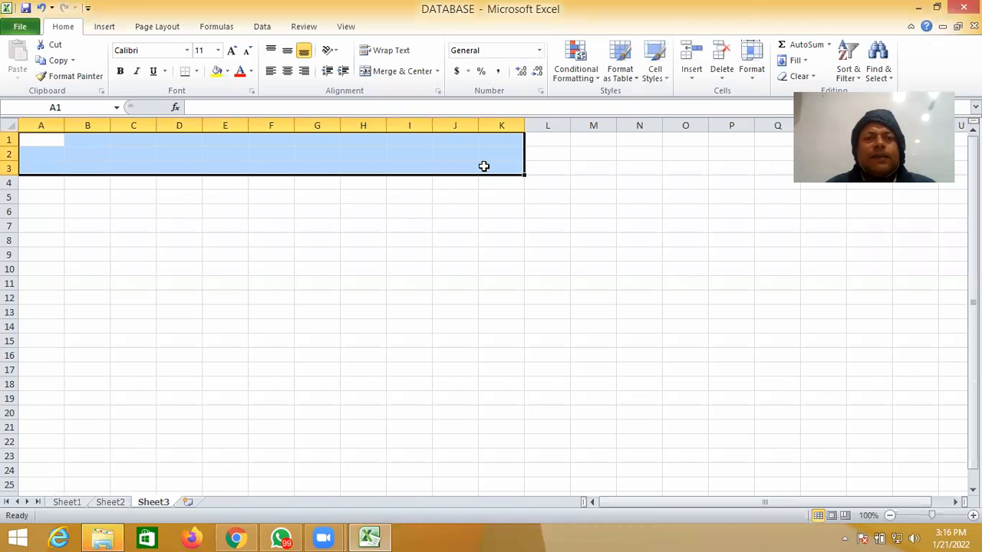
click(399, 77)
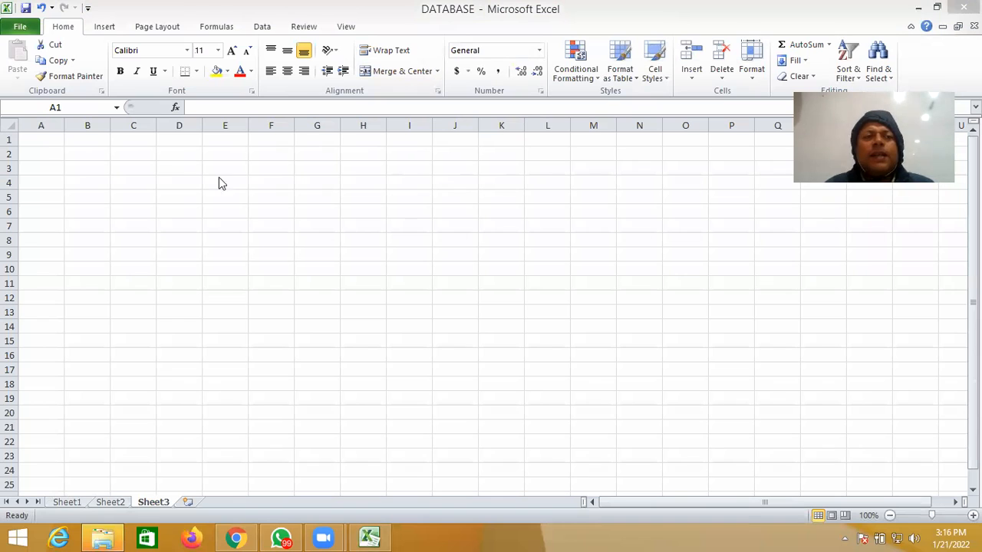
click(41, 139)
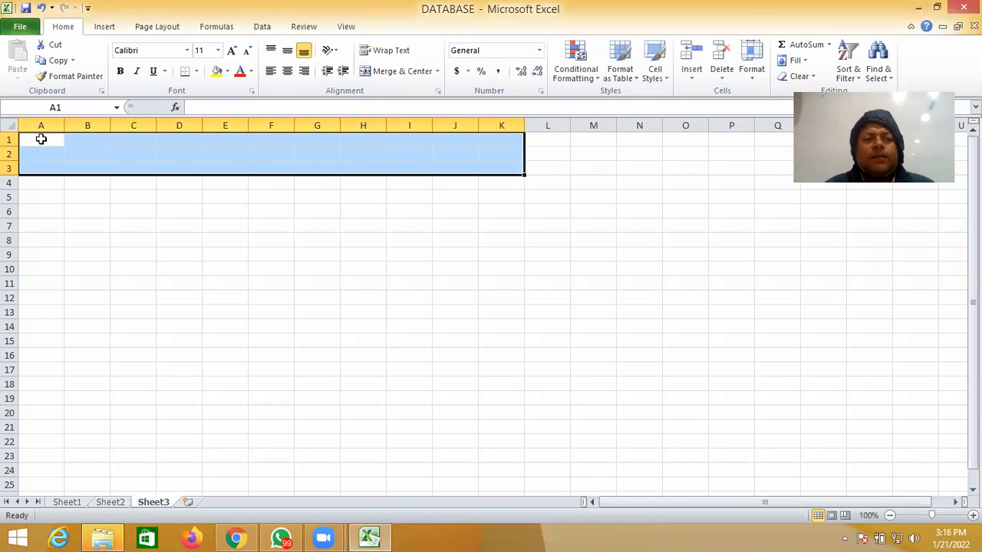
click(397, 74)
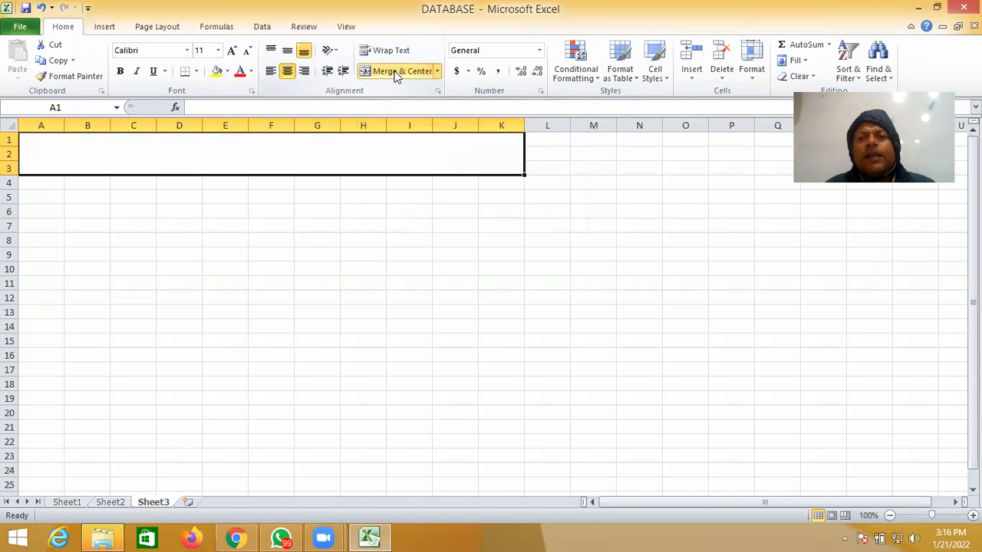
Set the merged title cell A1:K3 on Sheet3 to font size 20 and the dark blue theme font colour.
click(440, 28)
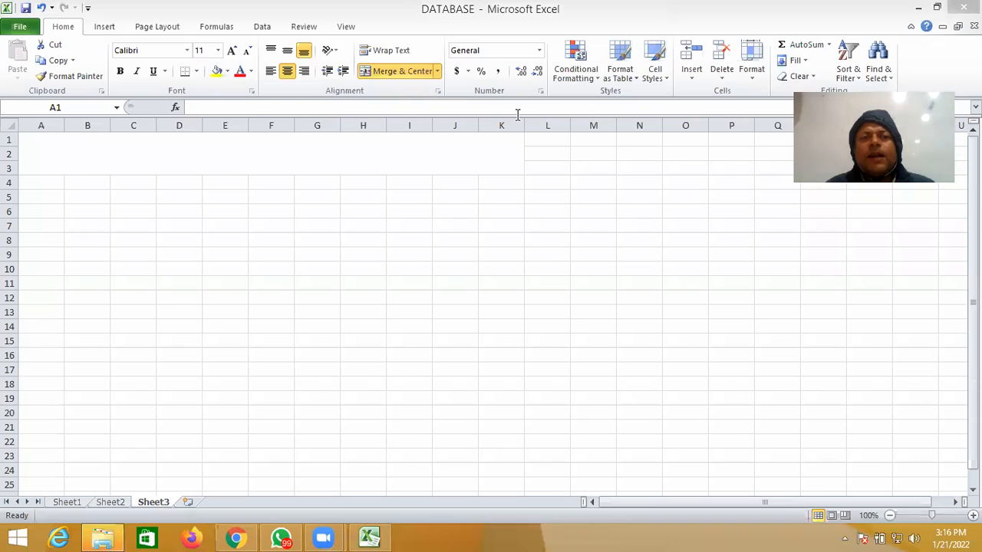
click(290, 161)
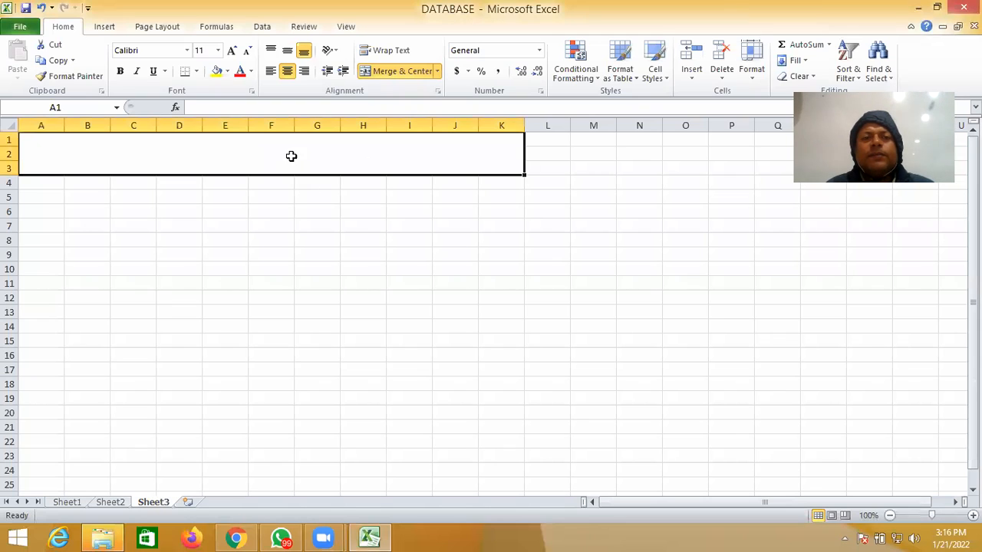
click(218, 51)
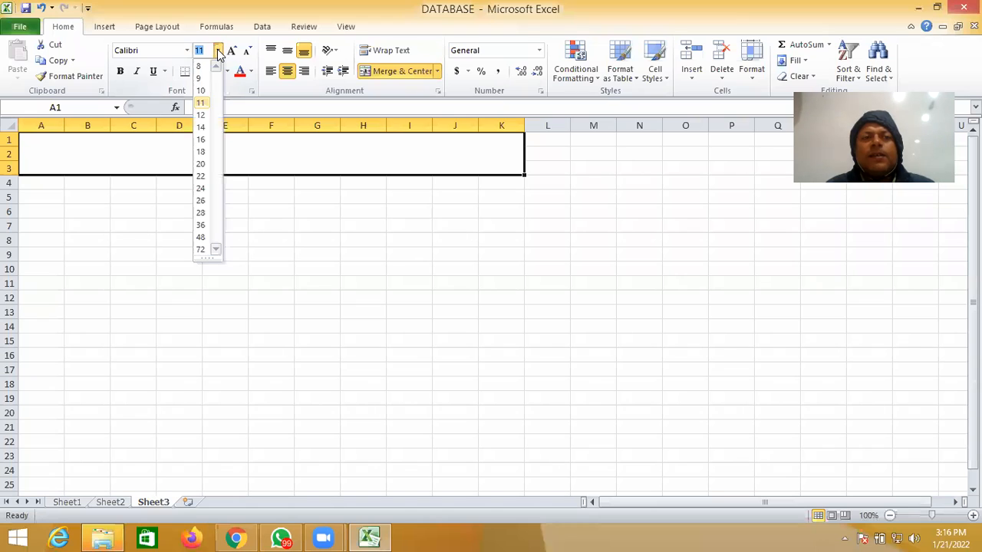
click(202, 164)
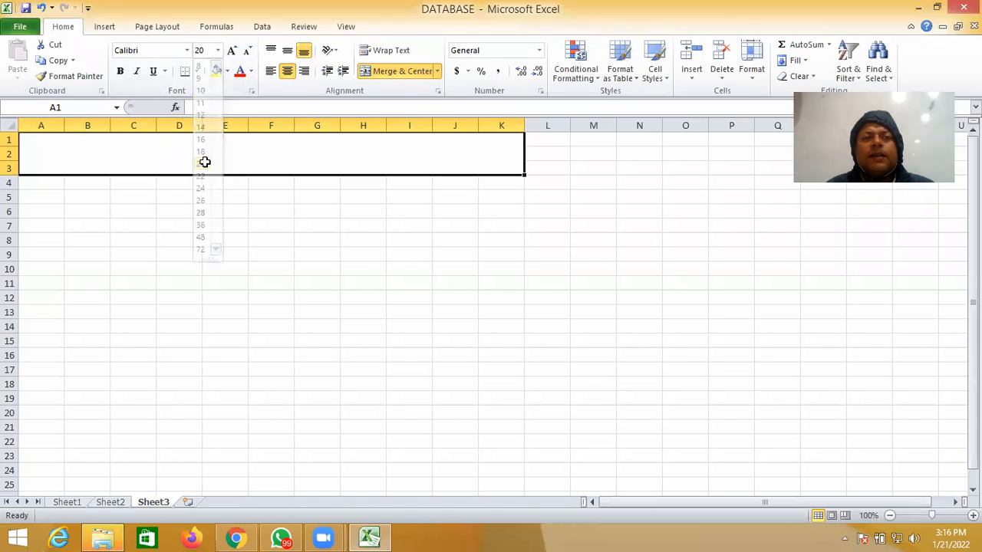
click(250, 72)
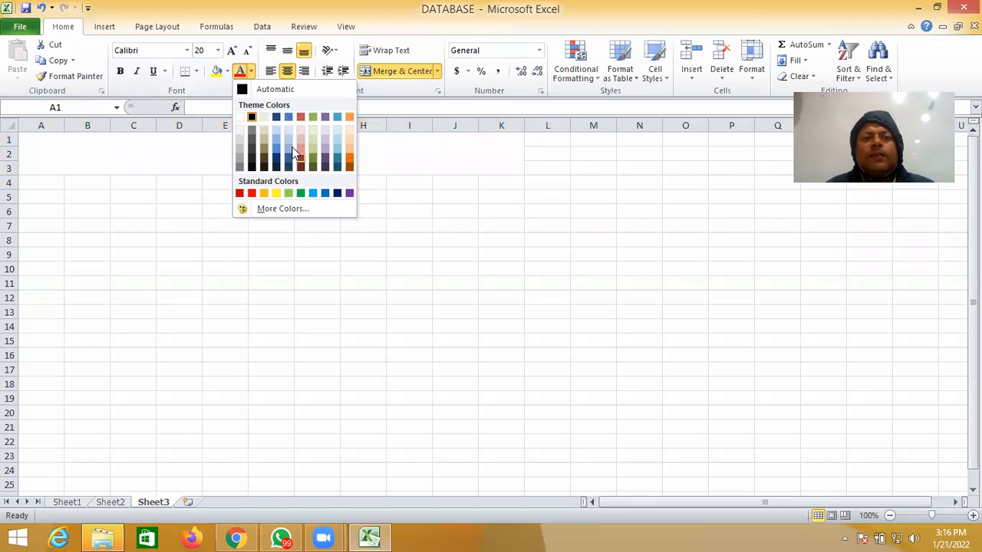
click(276, 117)
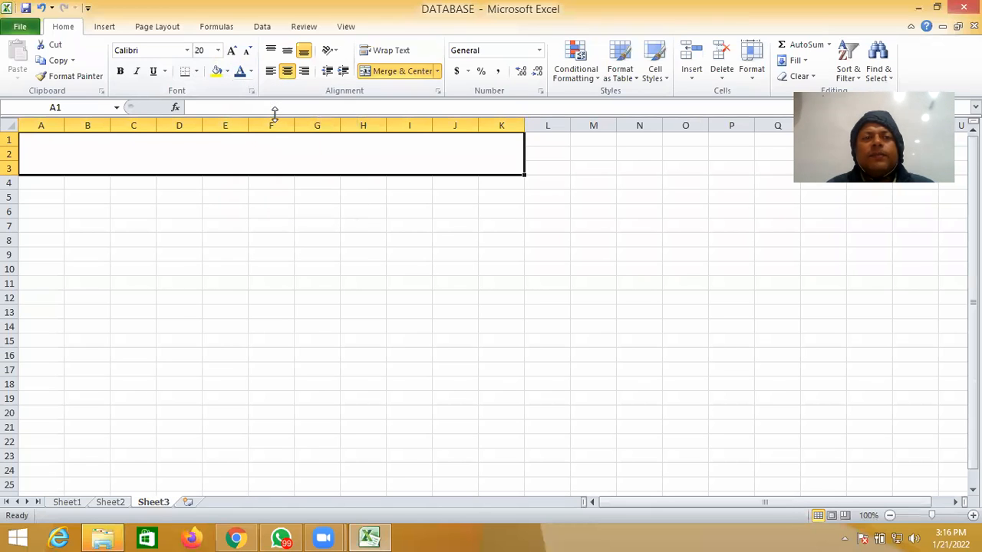
Give the merged title cell A1:K3 on Sheet3 a blue theme fill and the standard red font colour.
click(227, 72)
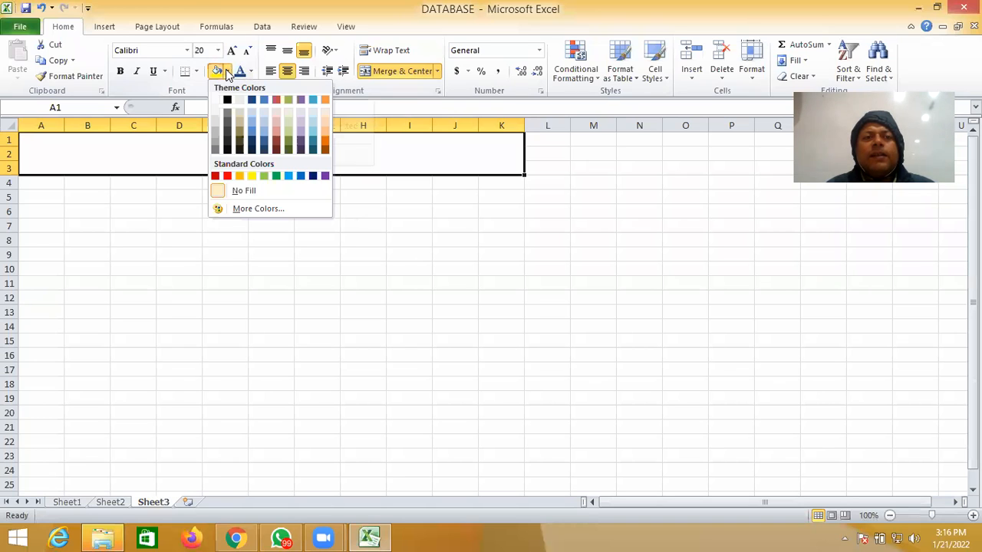
click(265, 100)
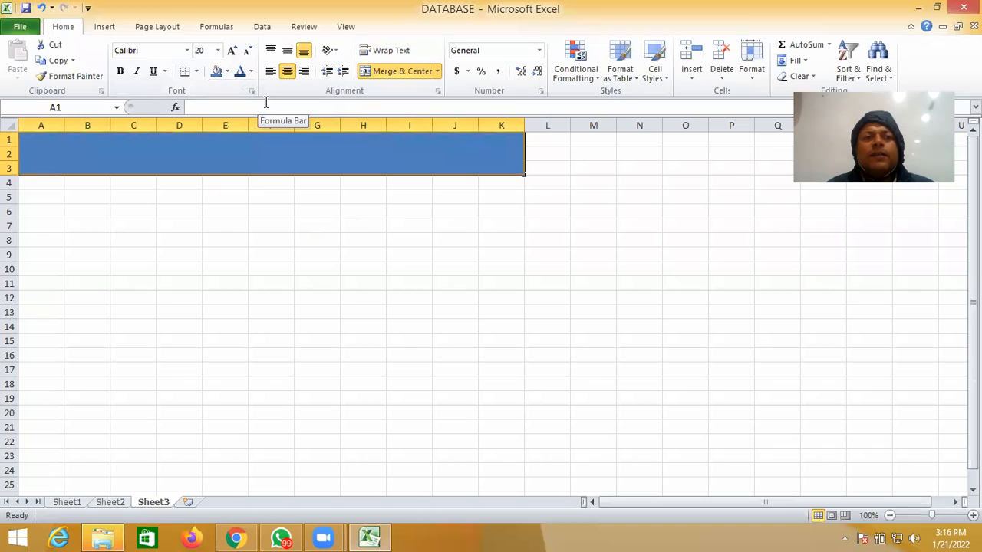
click(251, 71)
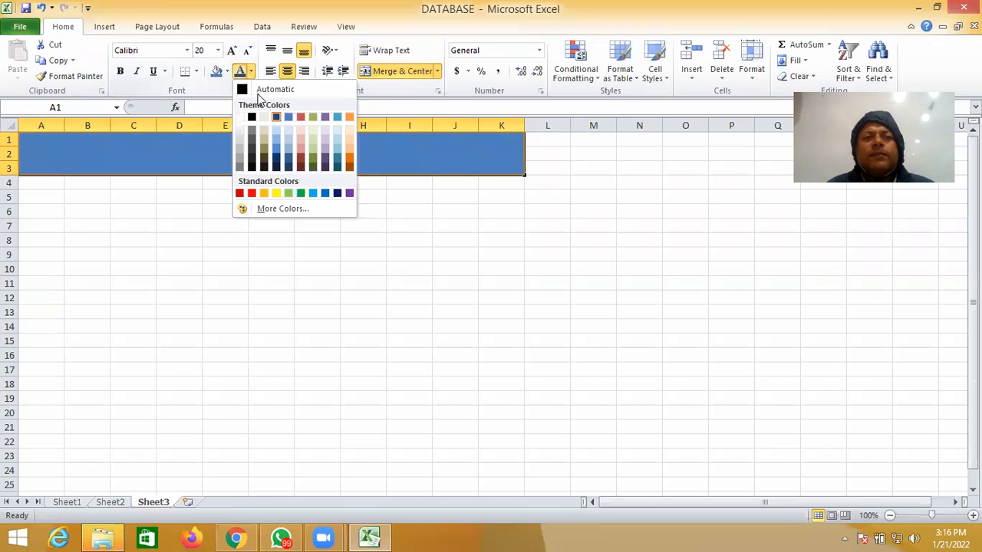
click(253, 193)
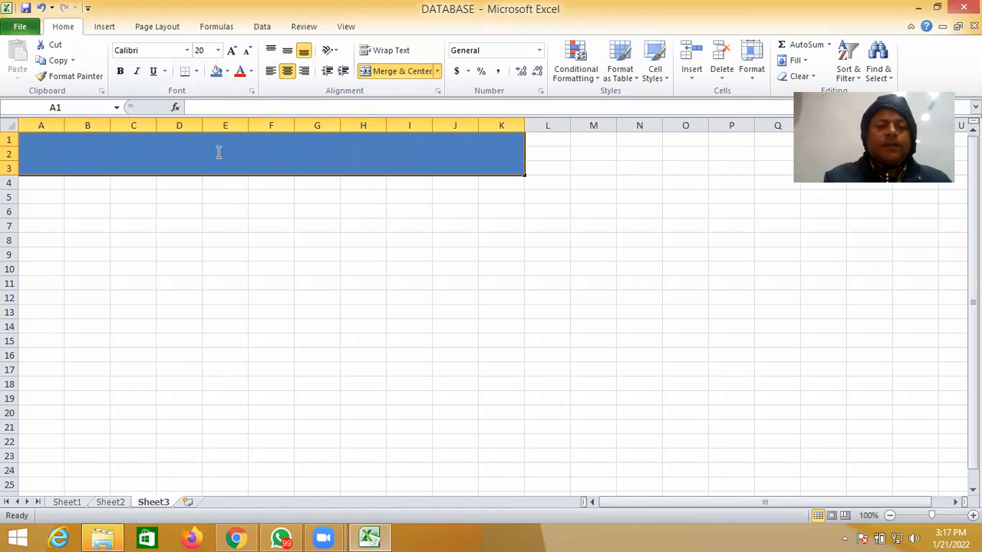
Enter the title PRODUCT DETAILS in the merged cell A1:K3.
text(PRO)
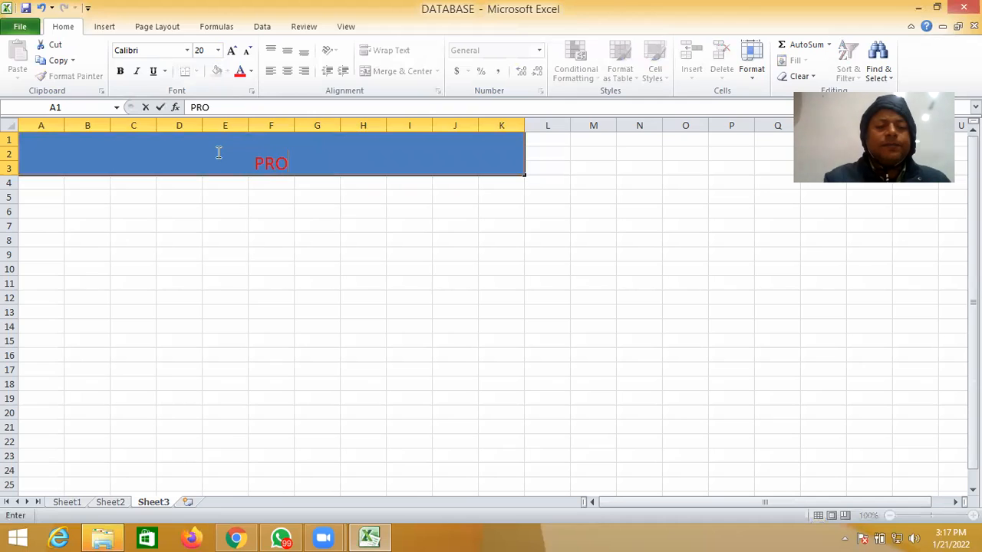
text(DUCT)
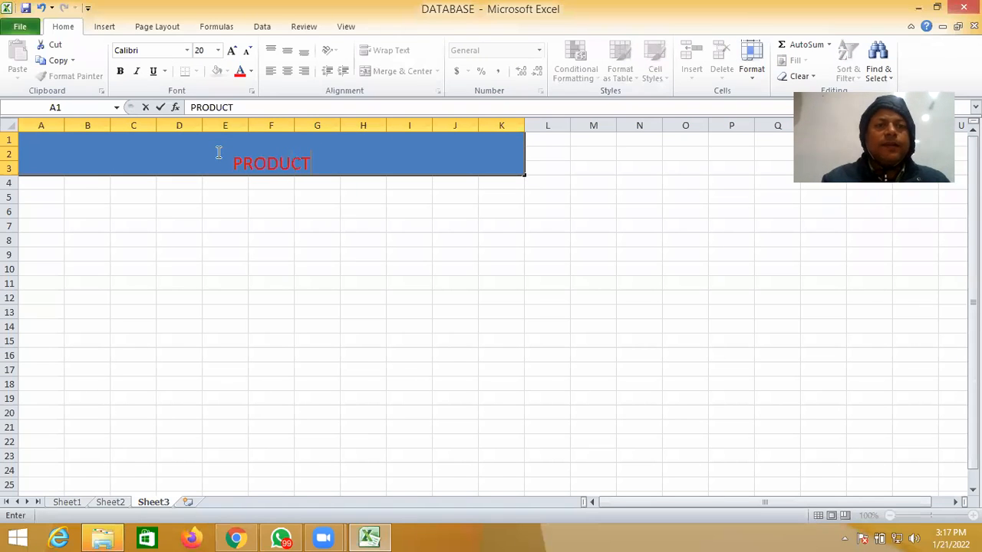
text( DET)
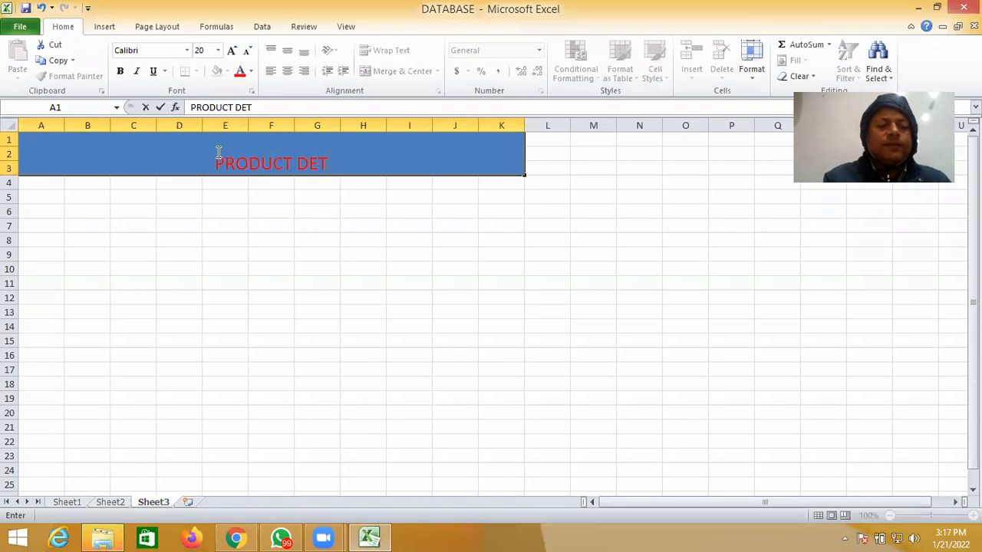
text(AILS)
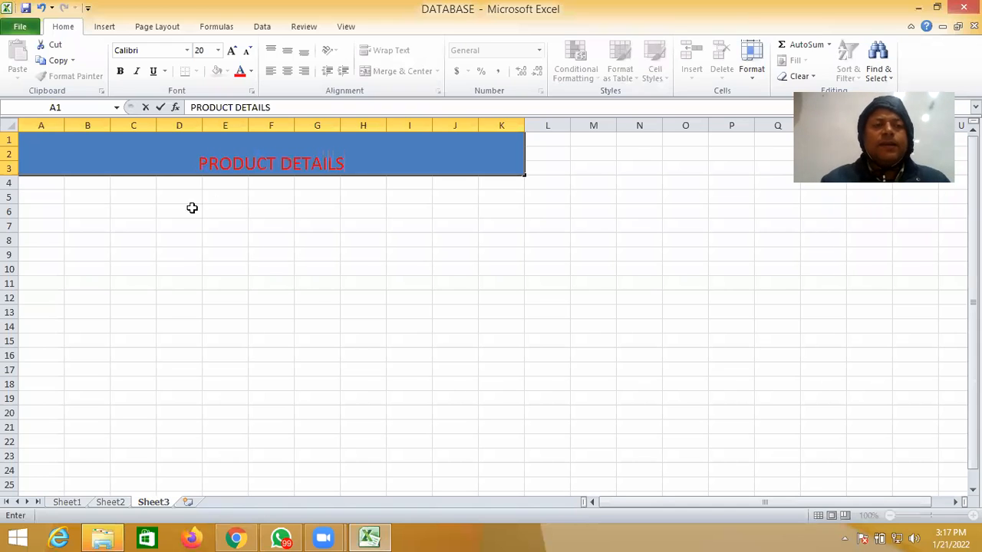
Enter the first column header, PRODUCT, in cell A4 below the title.
click(50, 188)
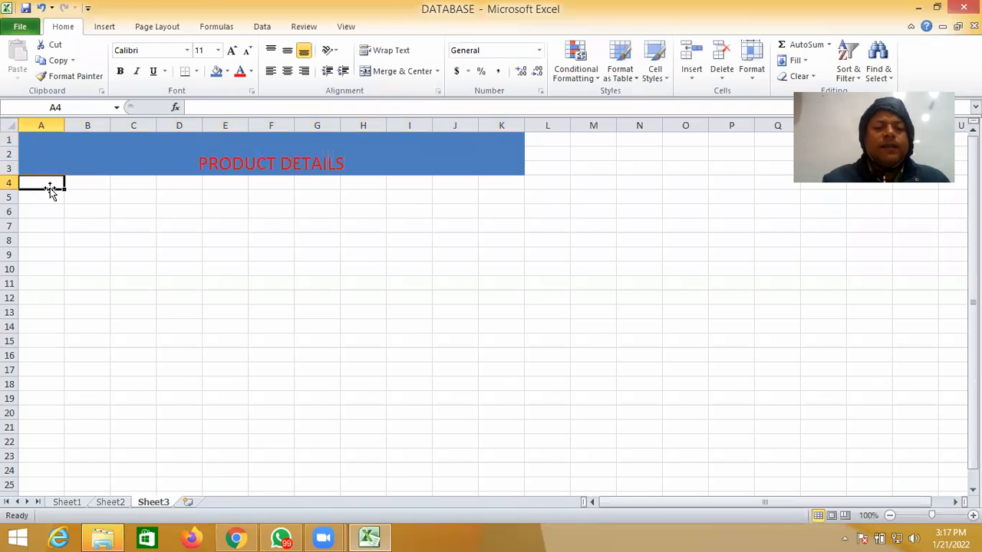
text(P)
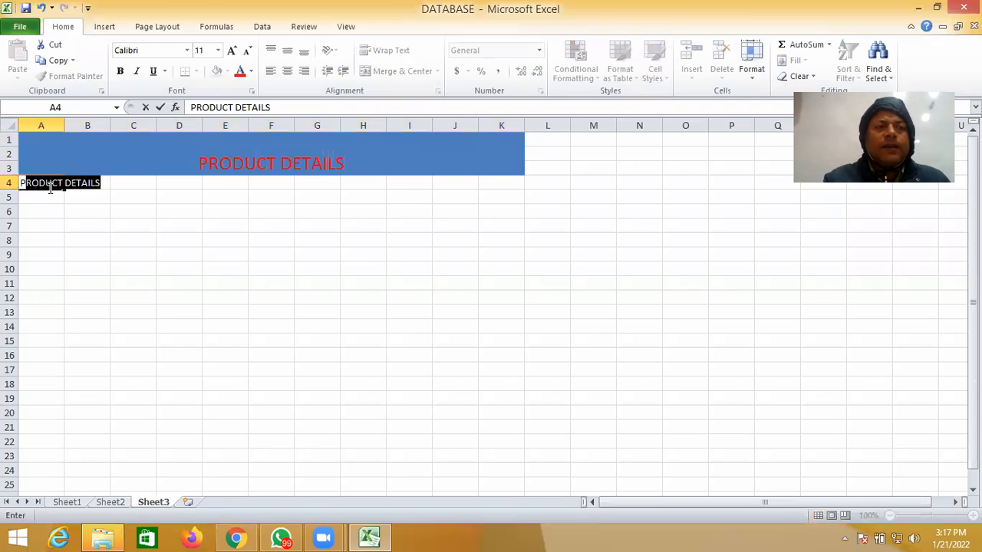
text(RODU)
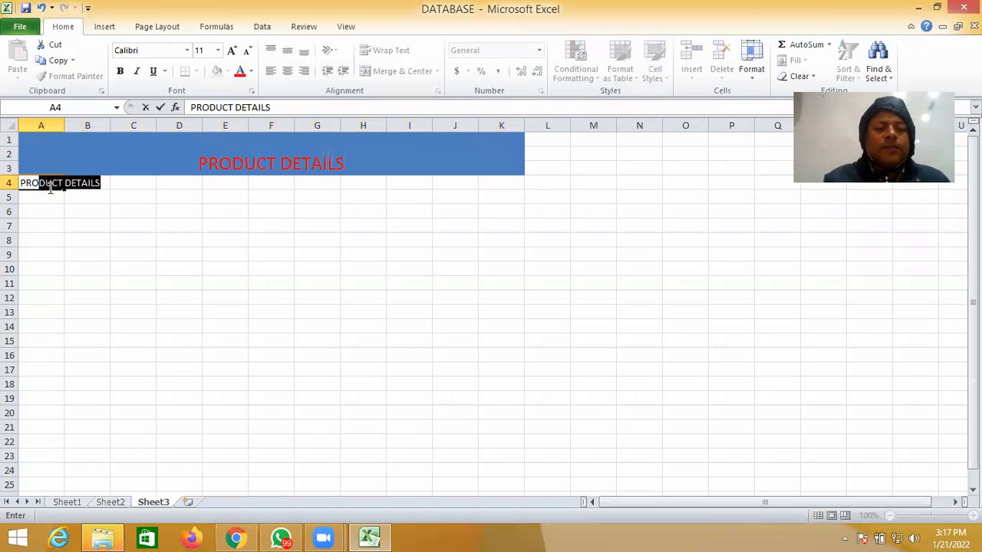
text(CT)
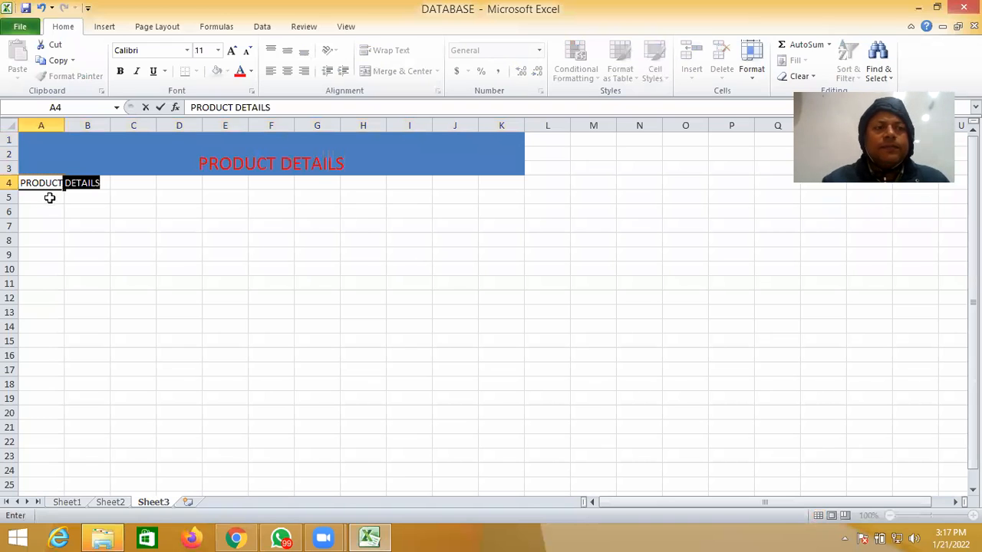
click(46, 200)
Remove the word DETAILS from the header in cell A4, leaving only PRODUCT.
double_click(47, 184)
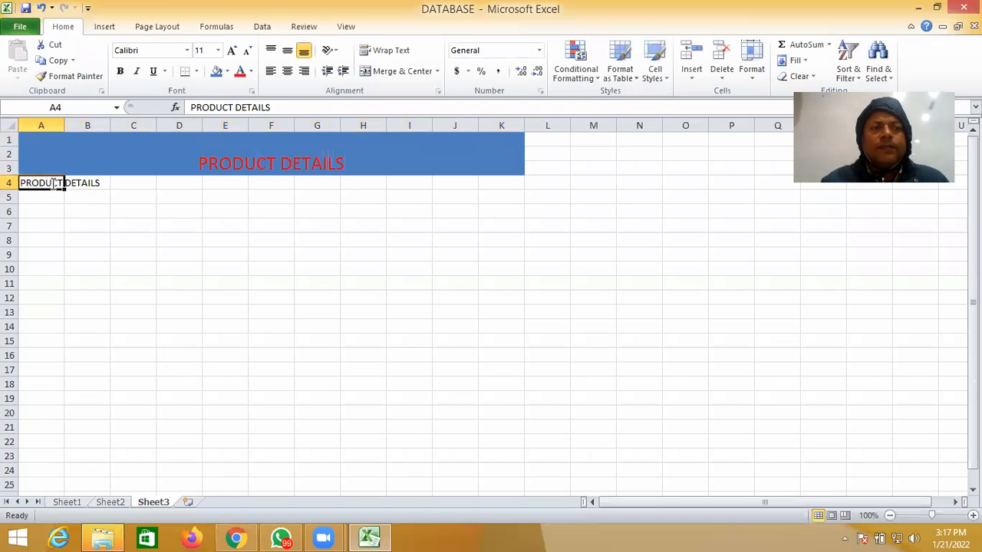
click(273, 106)
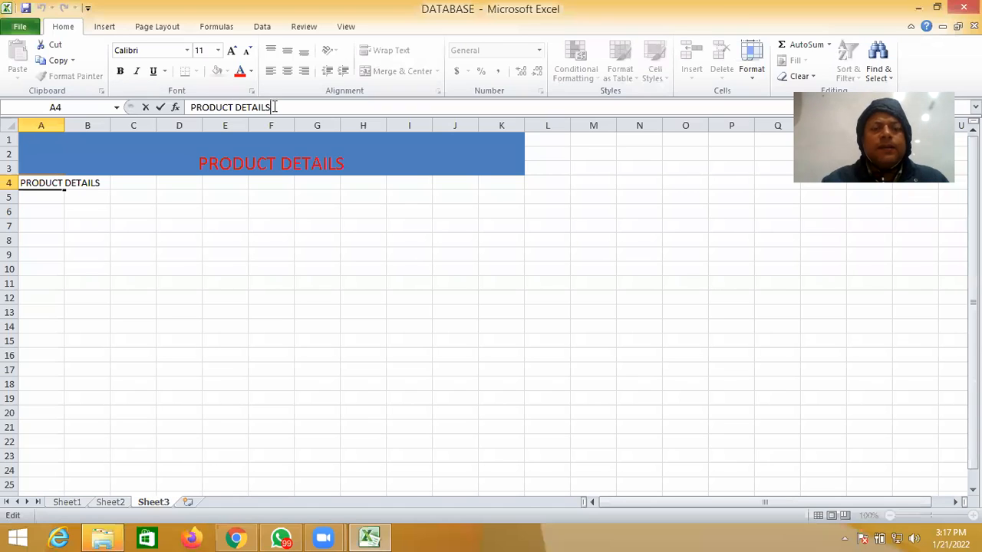
key(BackSpace)
key(BackSpace)
key(BackSpace)
key(BackSpace)
key(BackSpace)
key(BackSpace)
key(BackSpace)
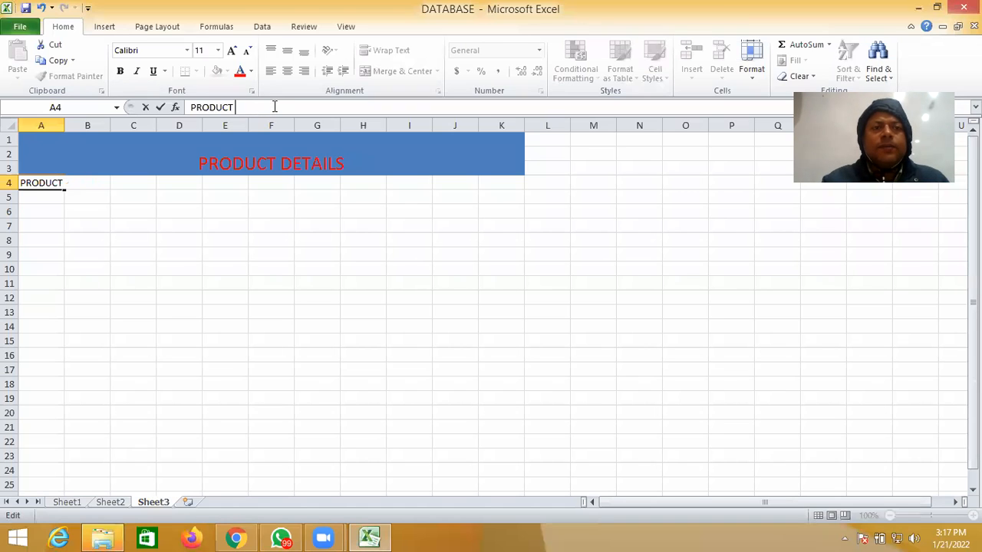
click(97, 196)
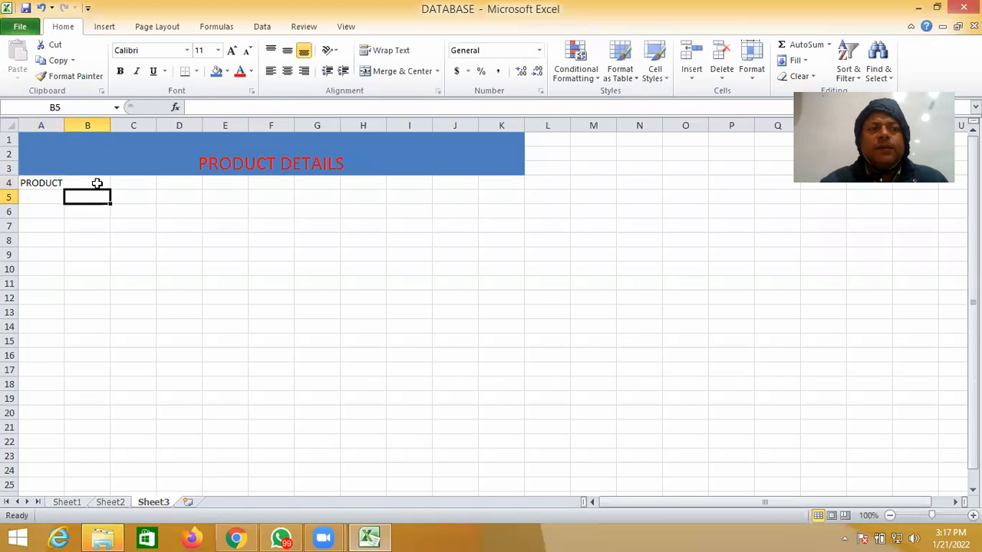
Enter the column headers QTY, PRICE and TOTAL in cells B4, C4 and D4.
click(98, 182)
text(Q)
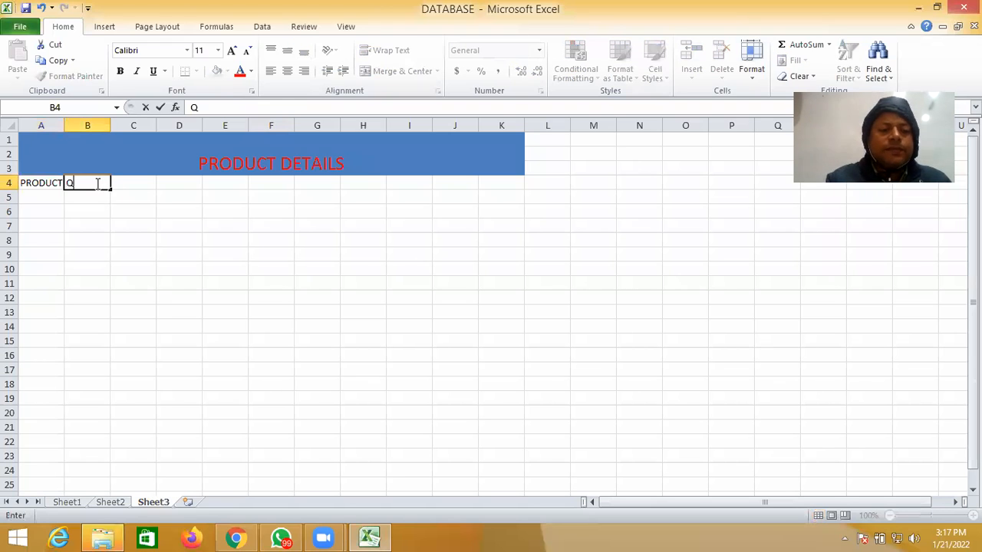
text(TY)
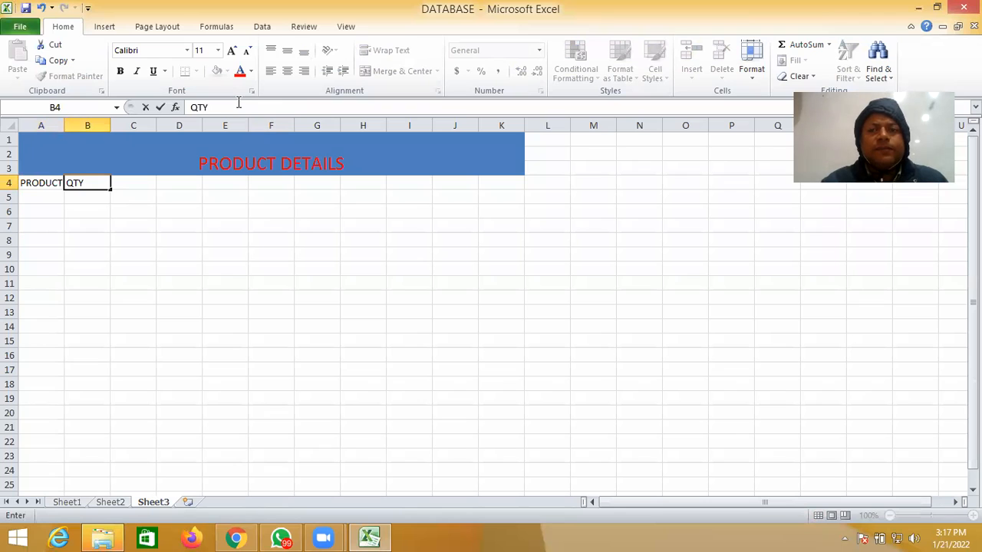
click(133, 183)
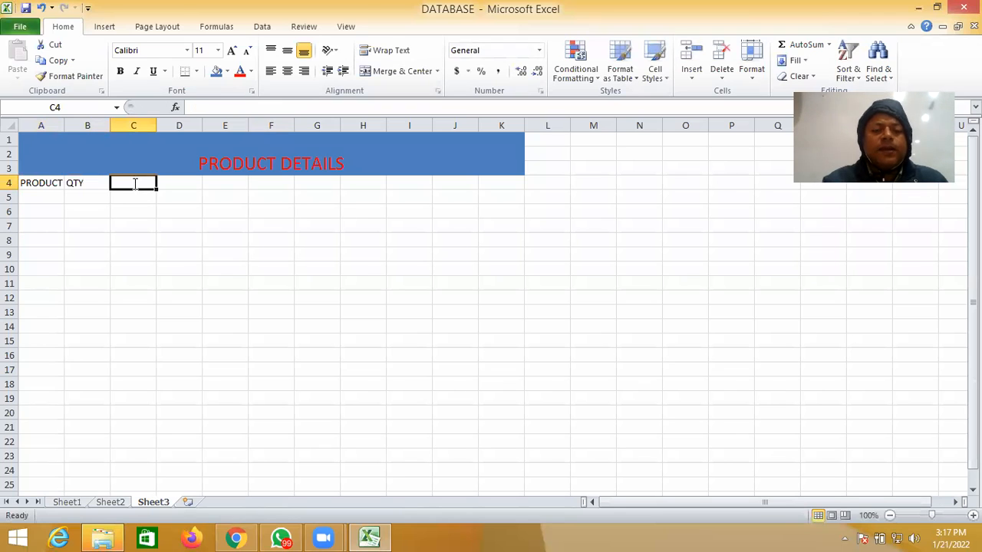
text(PRICE)
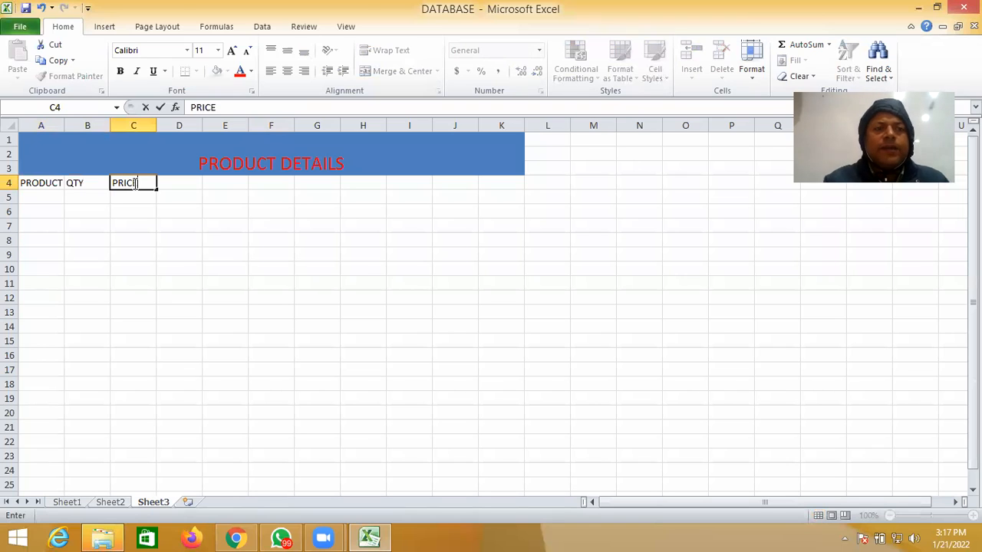
click(46, 198)
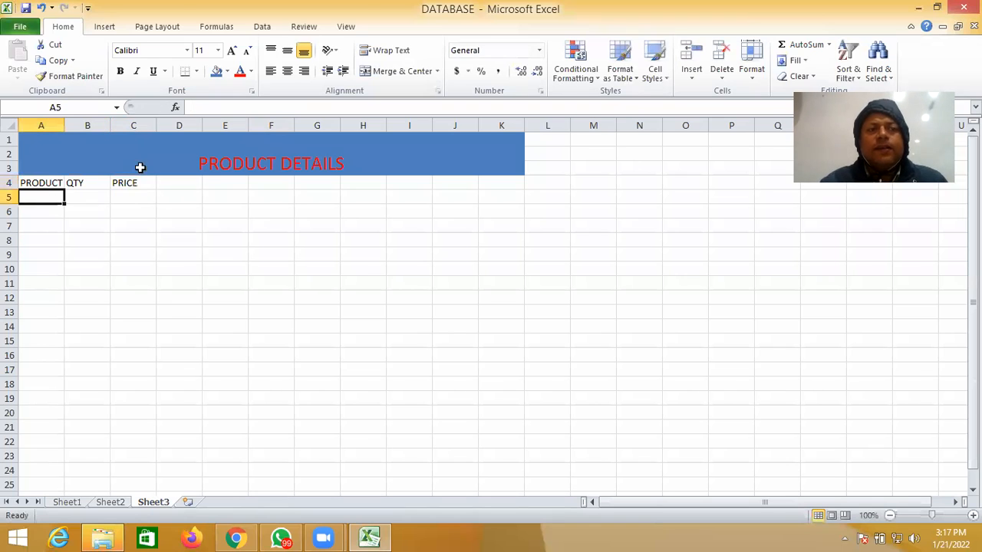
click(192, 185)
text(TO)
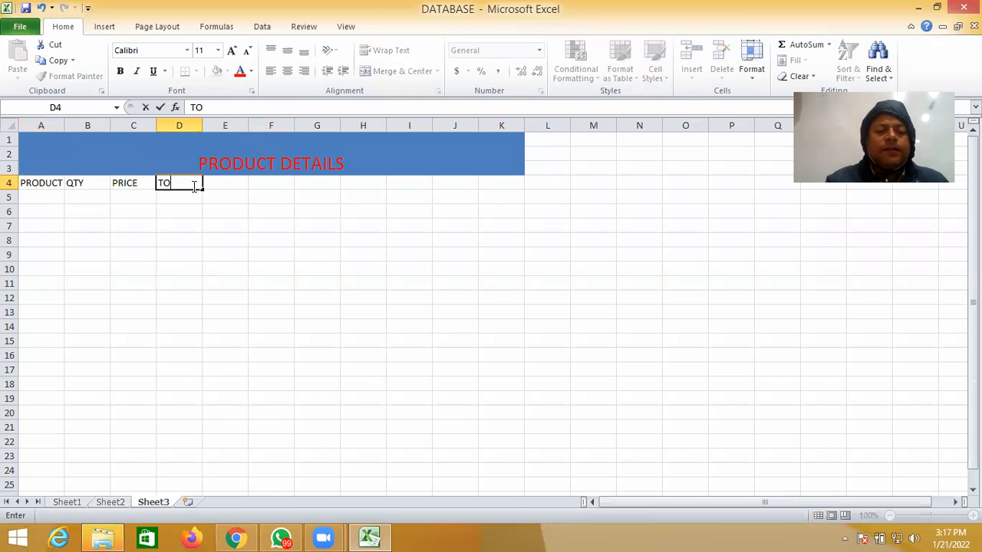
text(TAL)
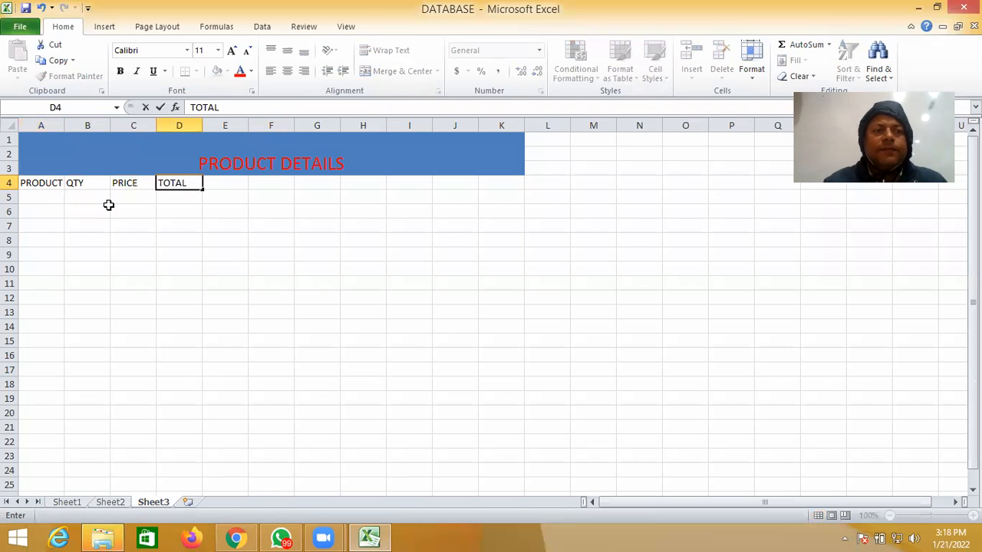
click(42, 196)
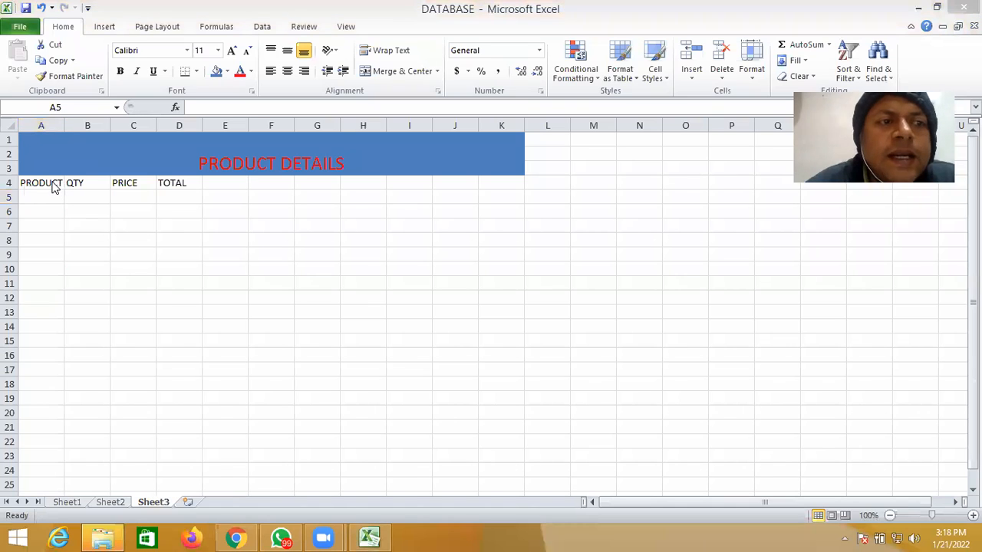
click(50, 182)
click(51, 182)
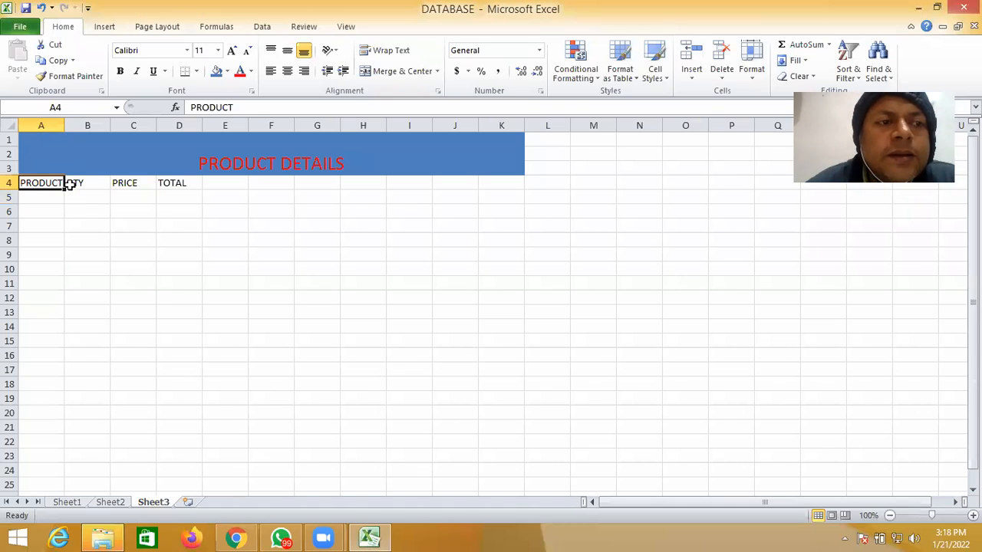
click(73, 184)
click(117, 184)
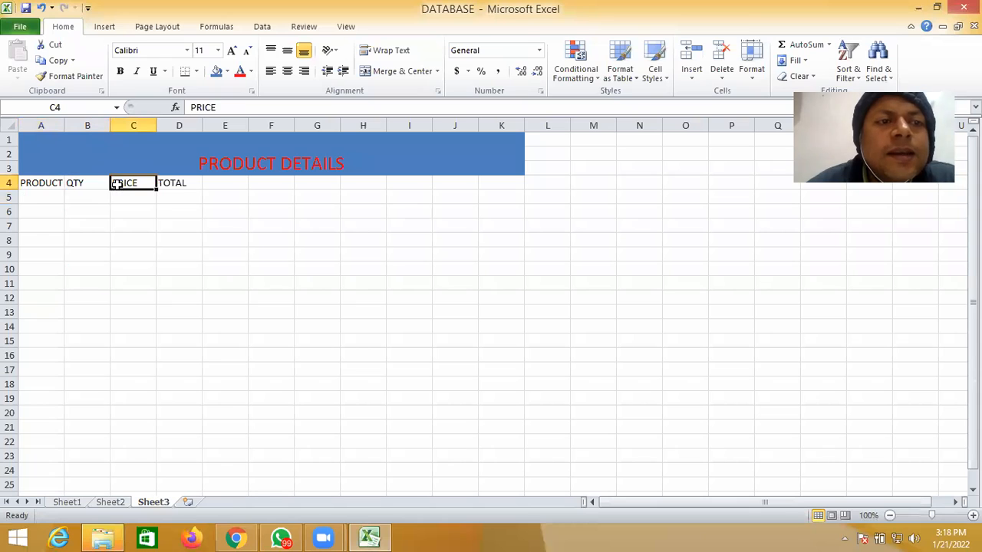
click(166, 184)
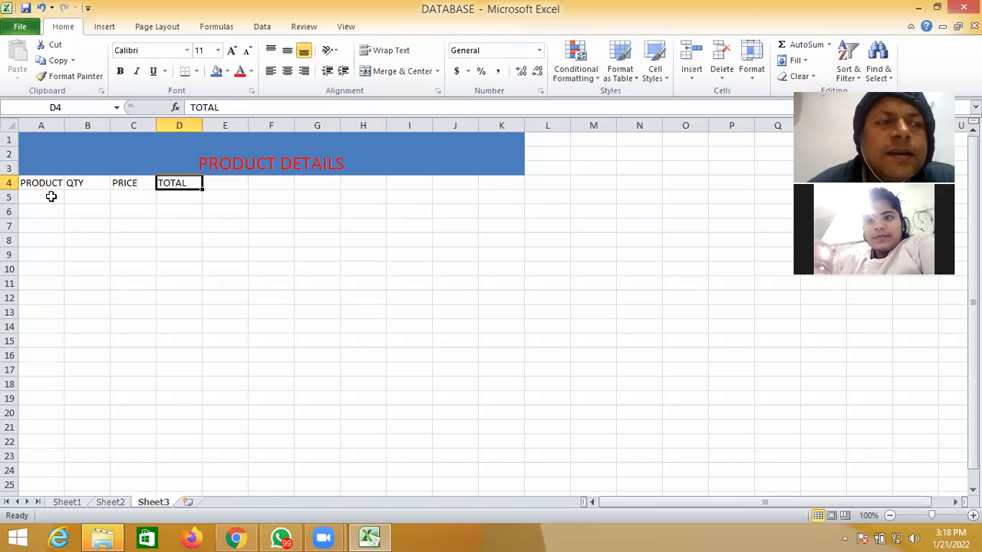
Enter the first product record in row 5: MODEM, quantity 4, price 1200, and select the record A5:C5.
click(47, 199)
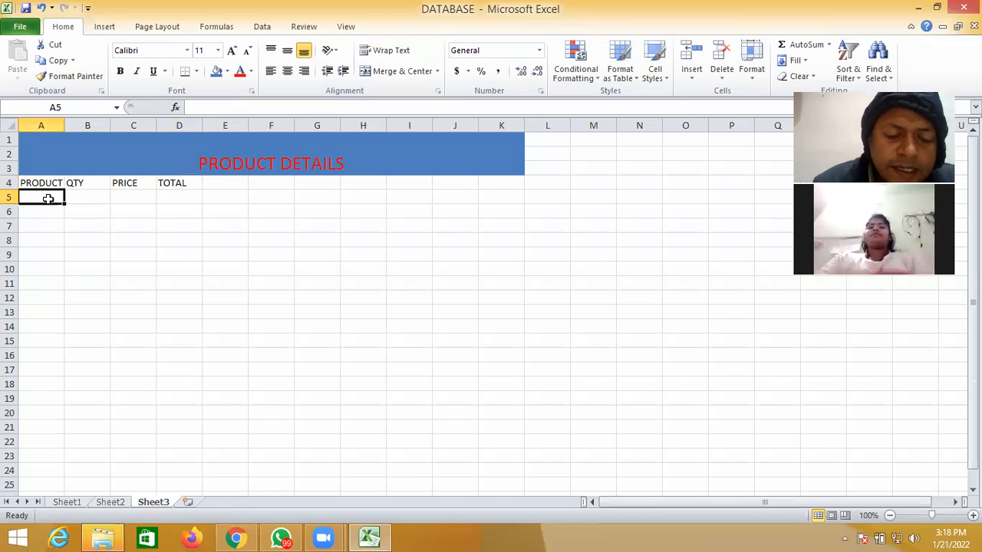
text(MODEM)
key(Tab)
text(4)
key(Tab)
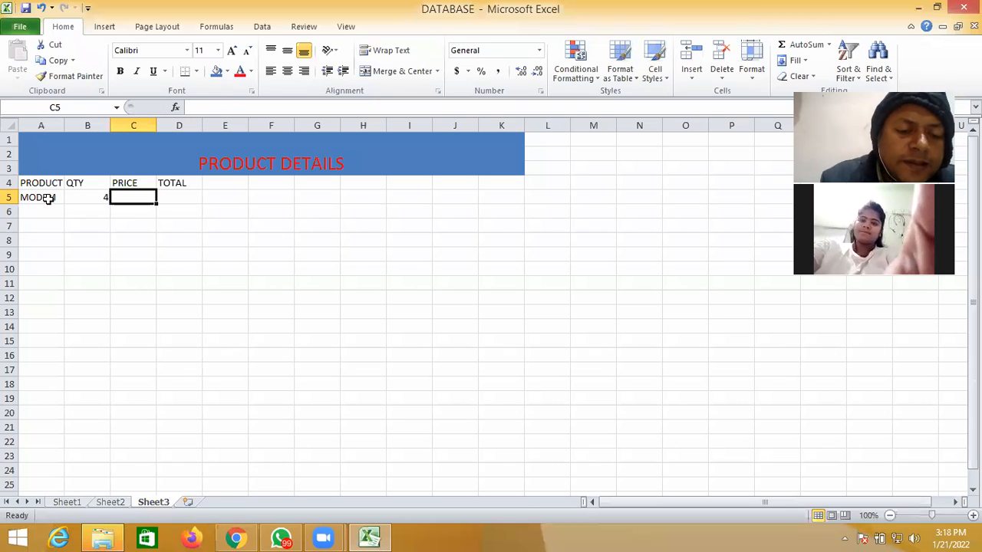
text(1200)
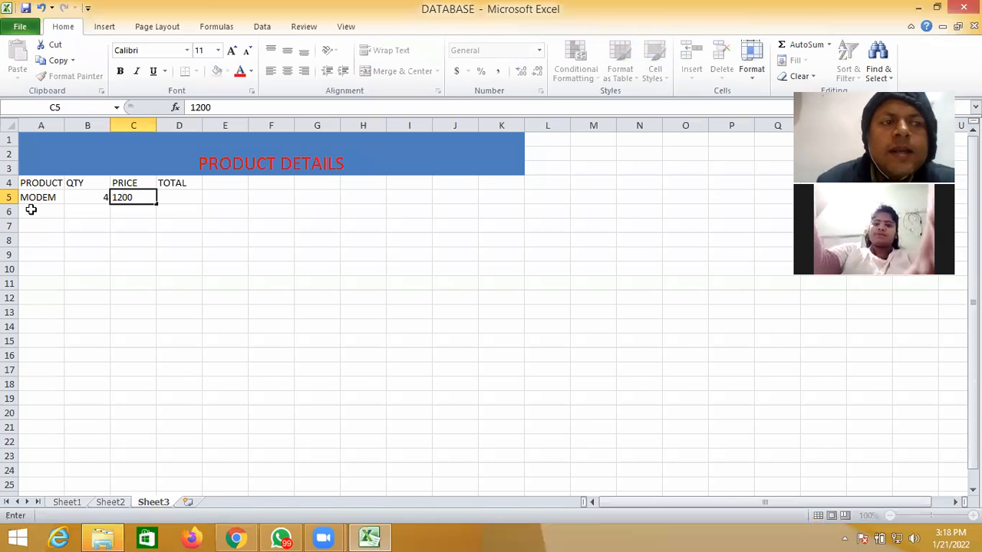
click(31, 210)
click(35, 199)
drag(35, 198, 132, 197)
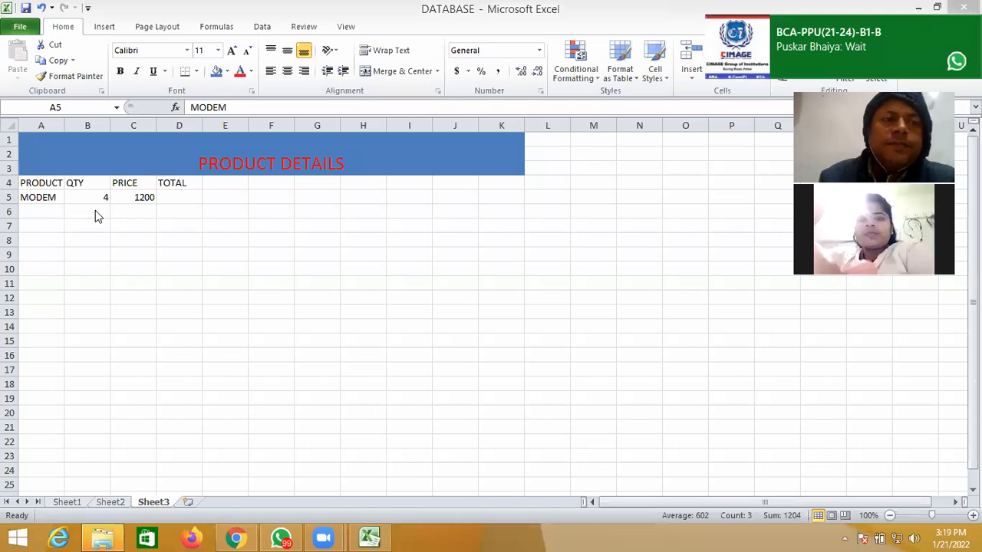
Enter the second product record in row 6: ROUTER, quantity 6, price 7500.
click(26, 210)
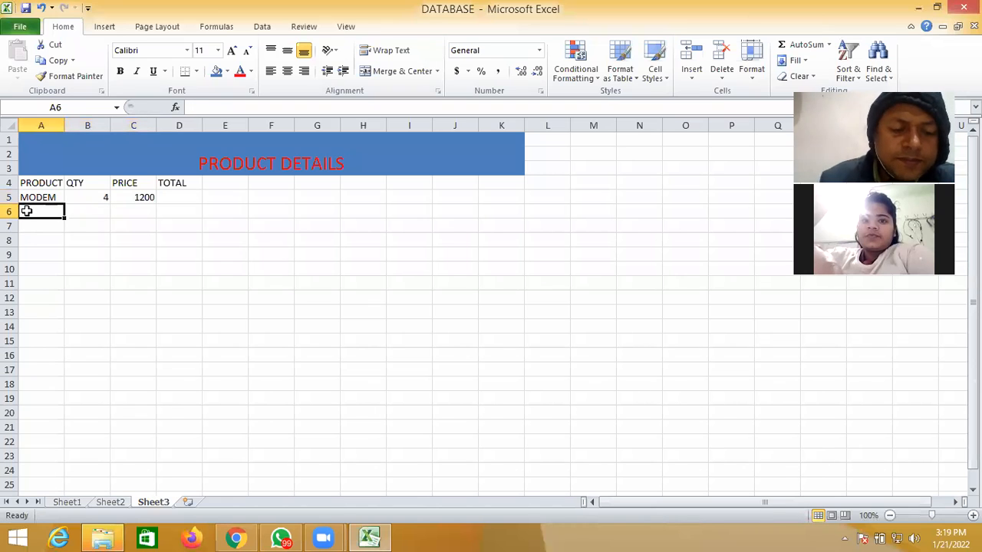
text(ROUTER)
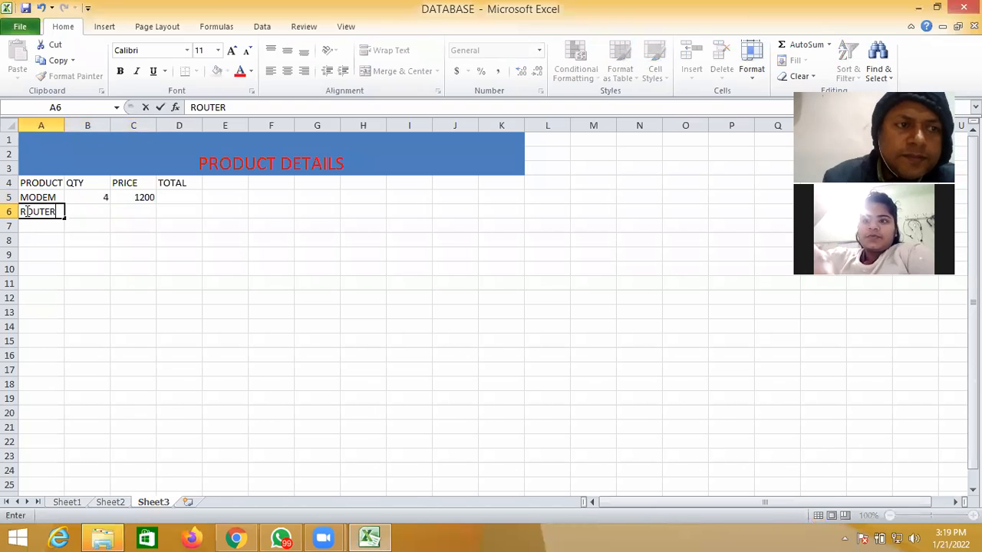
click(84, 214)
text(6)
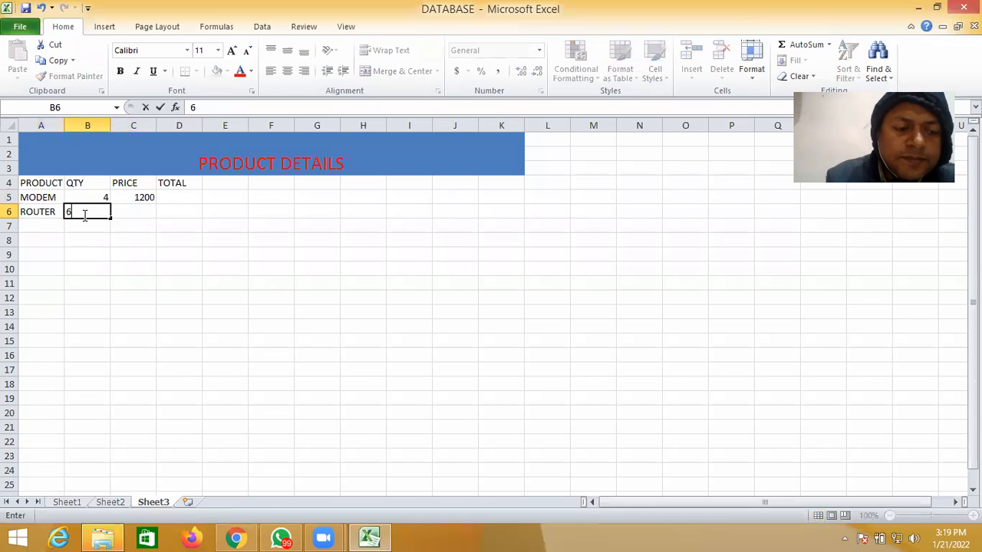
key(Tab)
text(7500)
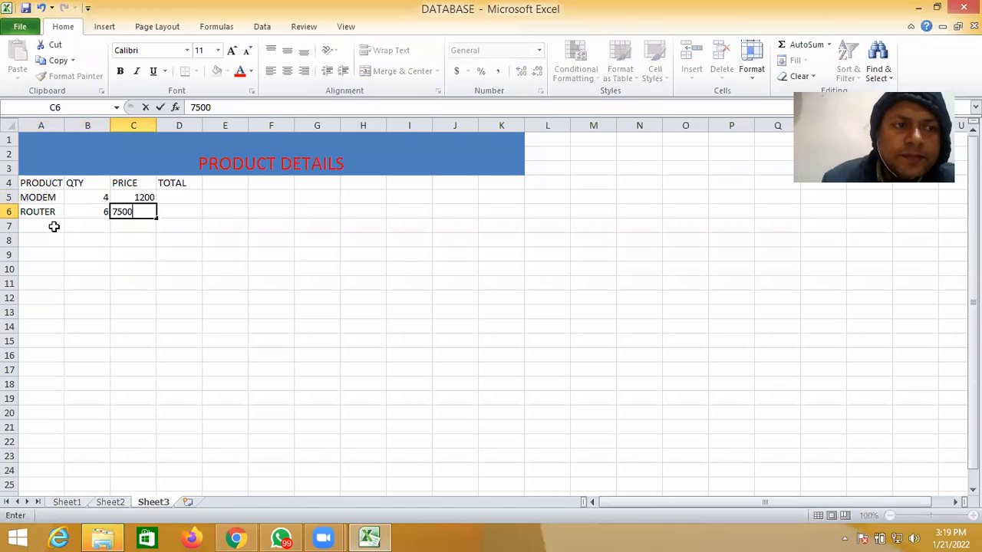
Enter the third product record in row 7: BRIDGE, quantity 5, price 4300.
click(53, 226)
text(BRIDGE)
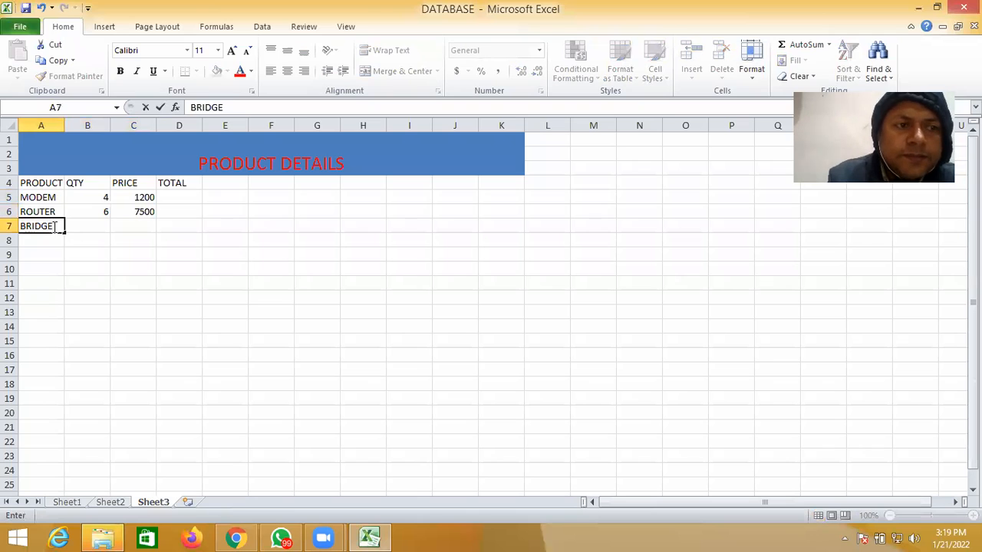
key(Tab)
text(5)
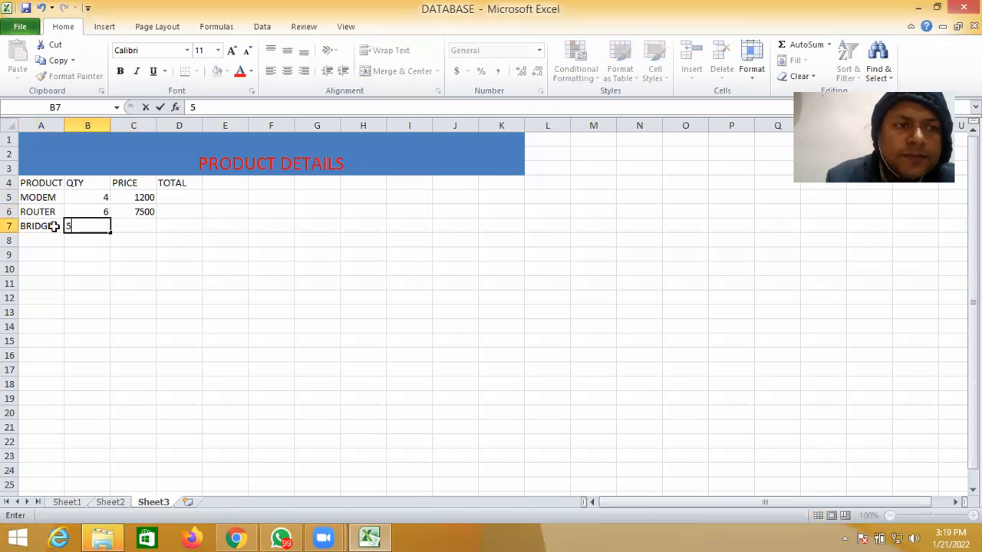
key(Tab)
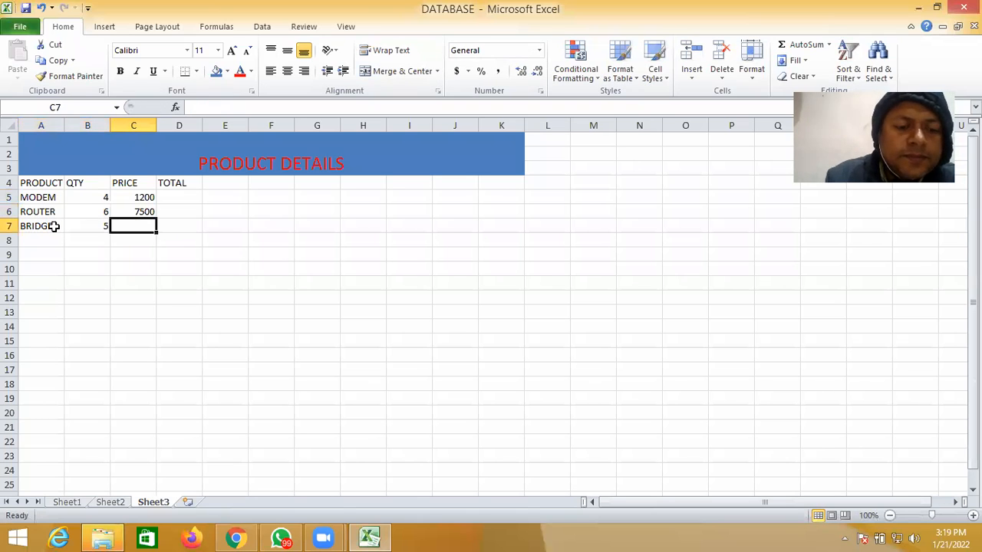
text(4300)
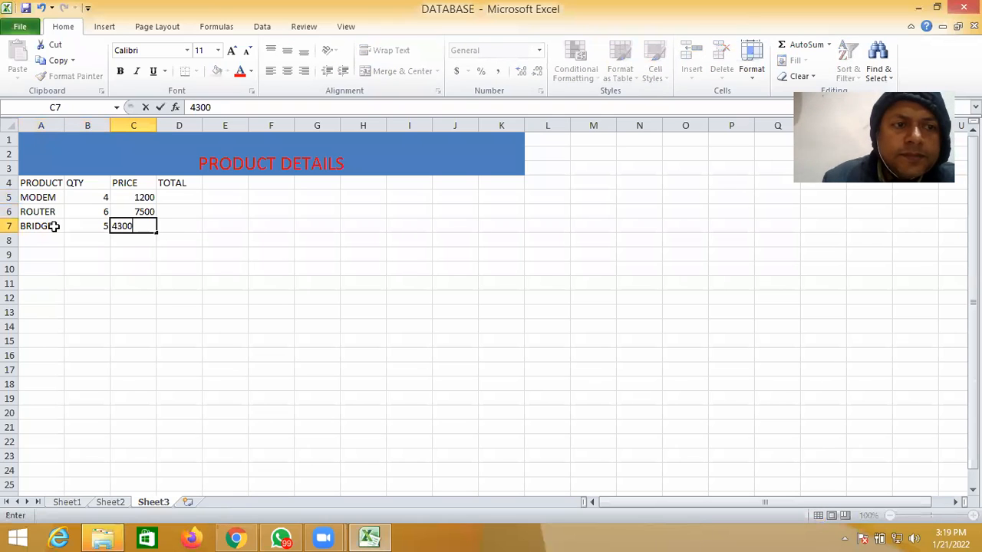
key(Return)
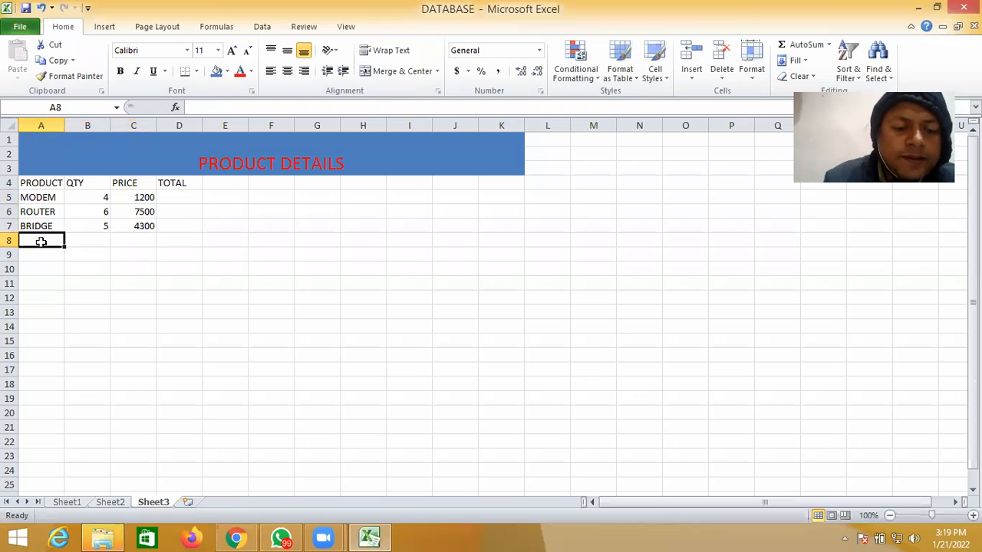
Enter the fourth product record in row 8: GATEWAY, quantity 7, price 8500.
text(GATEWAY)
key(Tab)
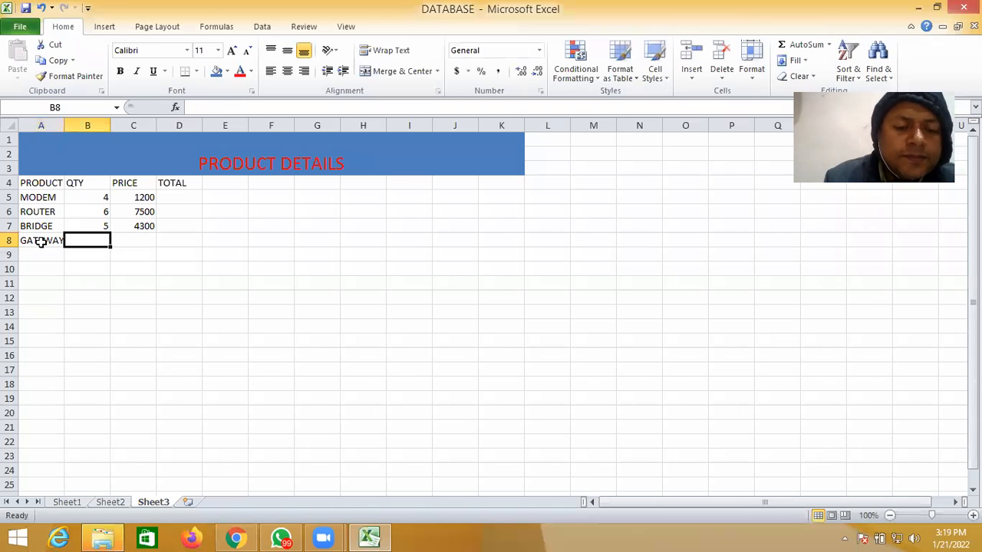
text(7)
key(Tab)
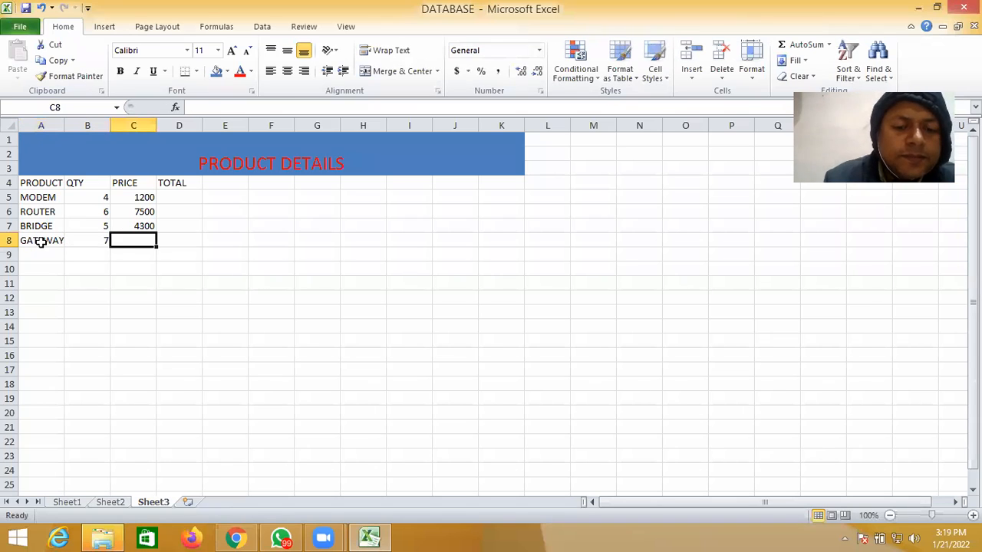
text(8500)
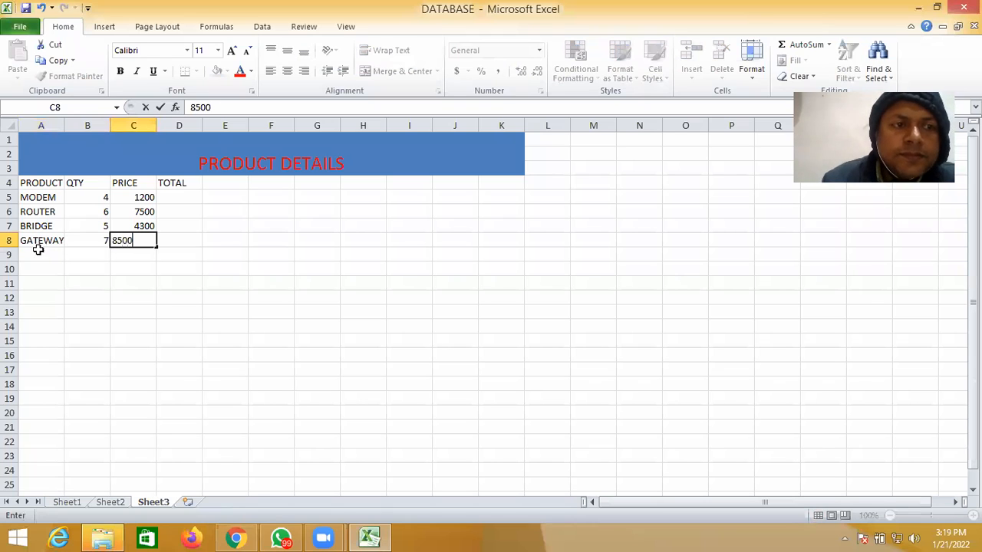
Enter the fifth product record in row 9: PRINTER, quantity 5, price 8500.
click(36, 254)
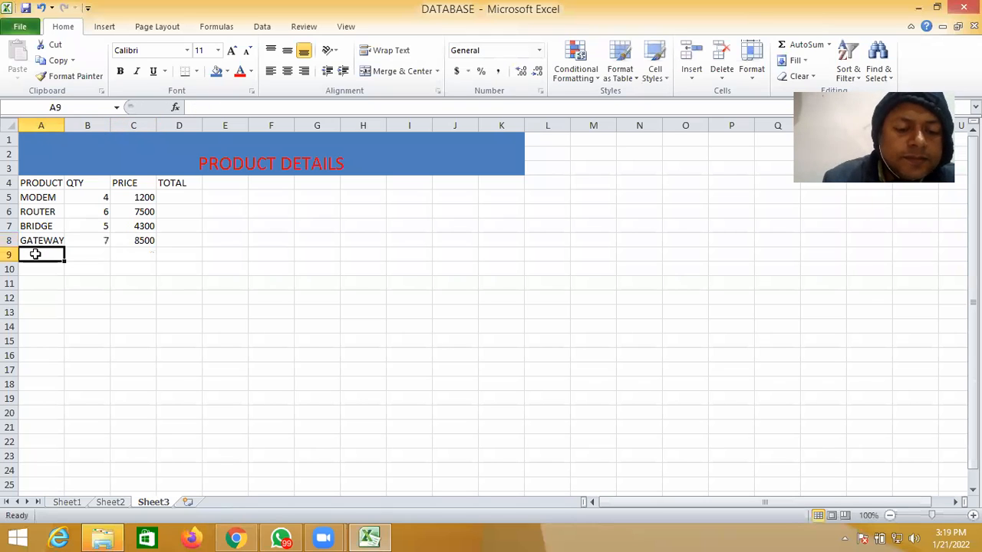
text(PRINTER)
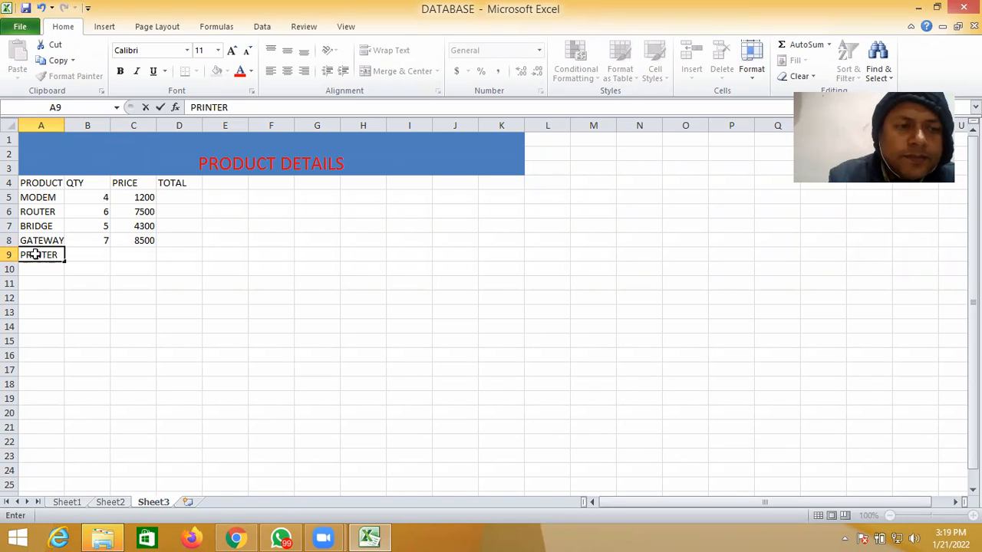
key(Tab)
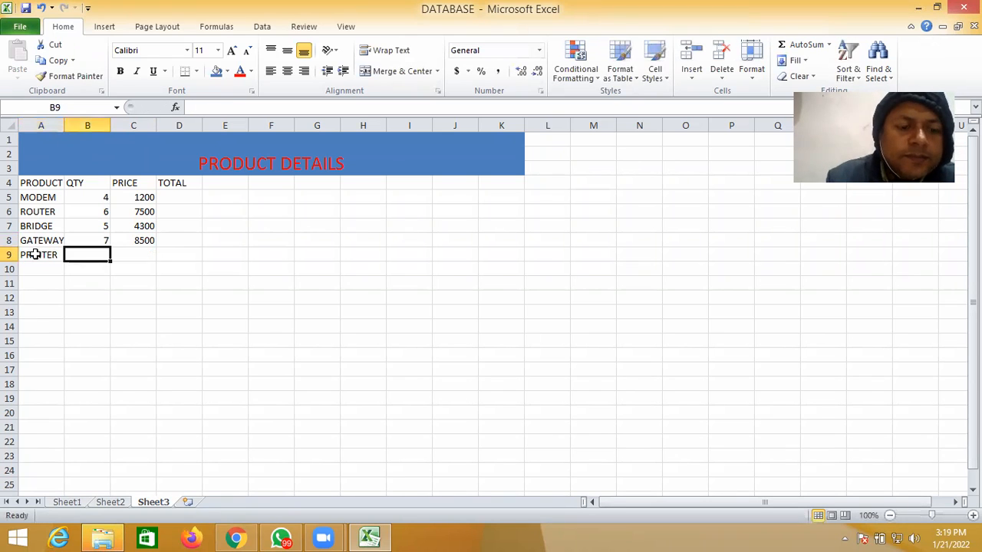
text(5)
key(Tab)
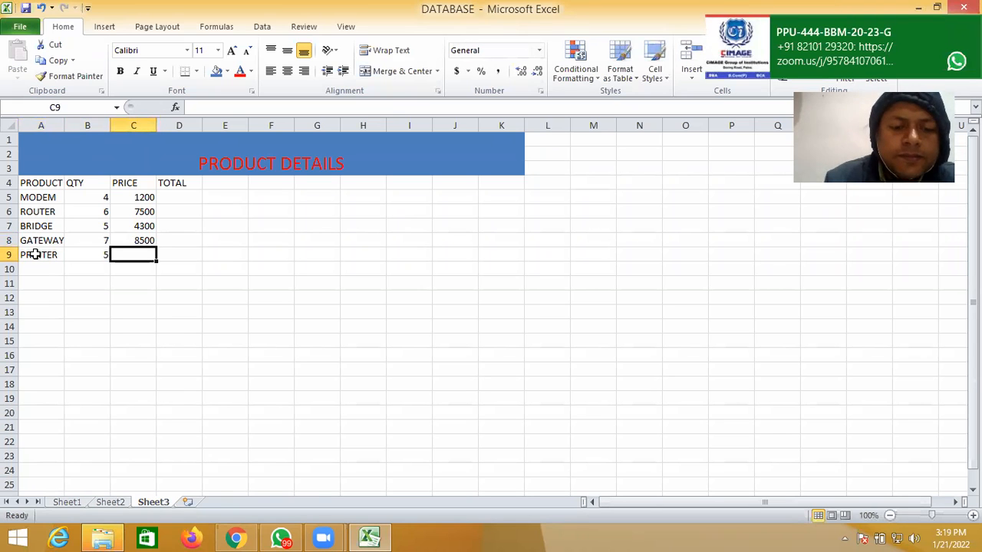
text(8500)
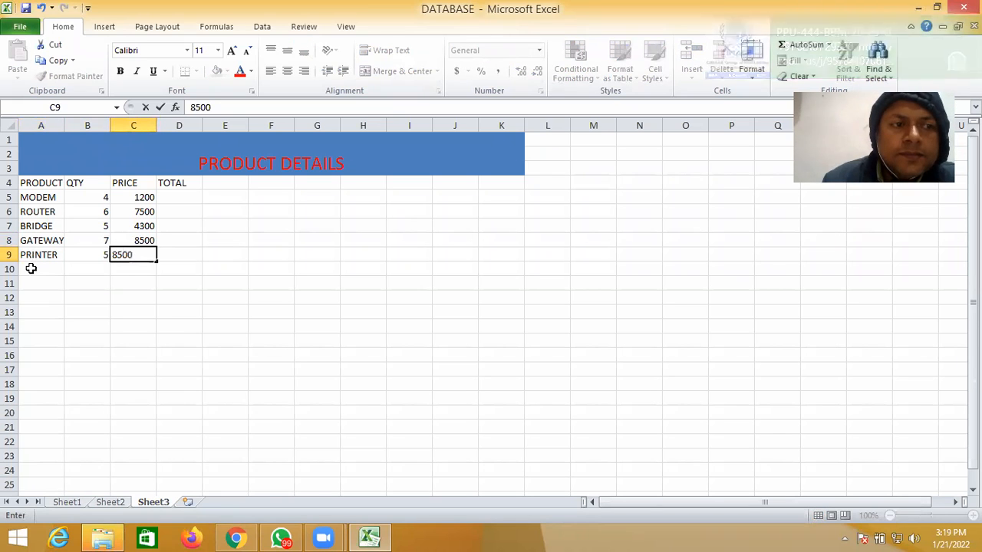
Enter the sixth product record in row 10: MONITOR, quantity 4, price 5400.
click(31, 267)
text(M)
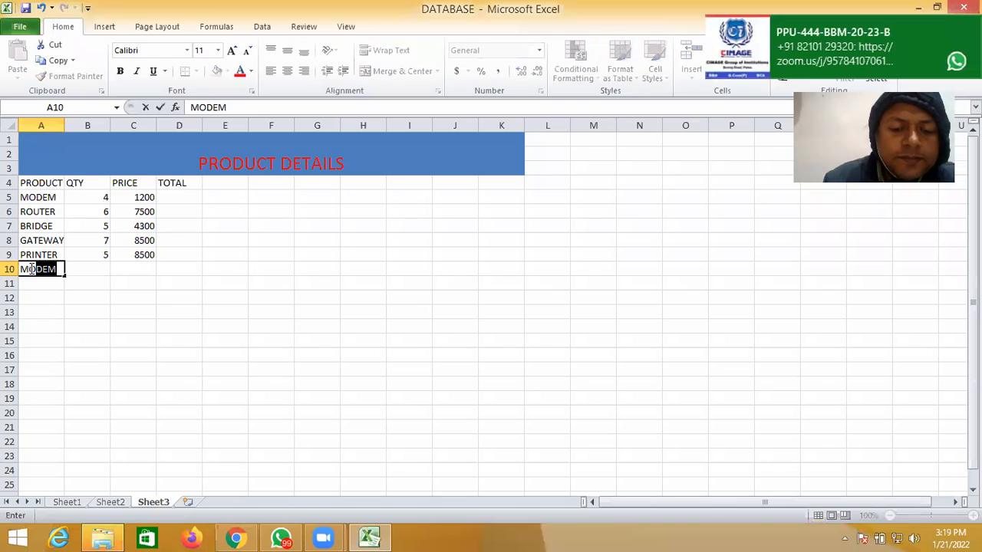
text(ONITOR)
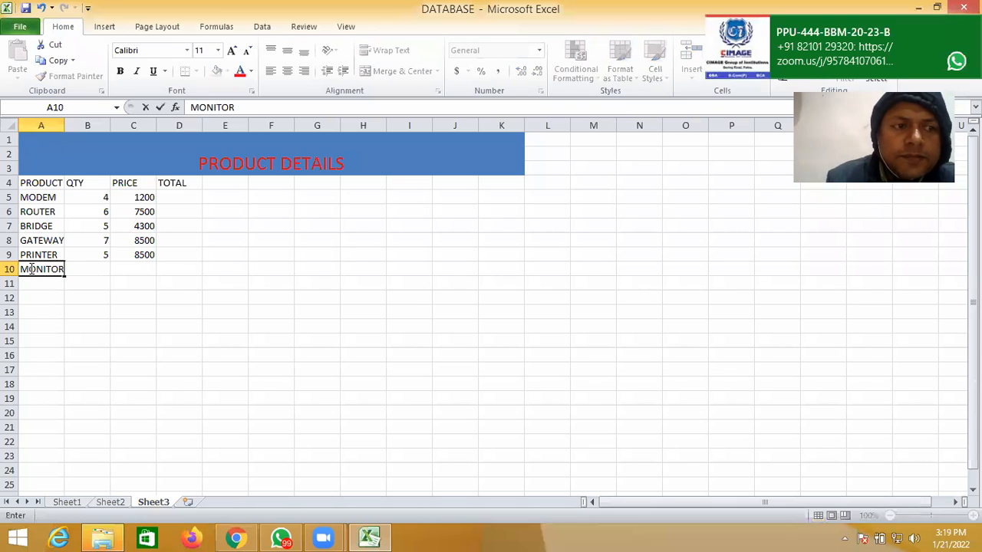
key(Tab)
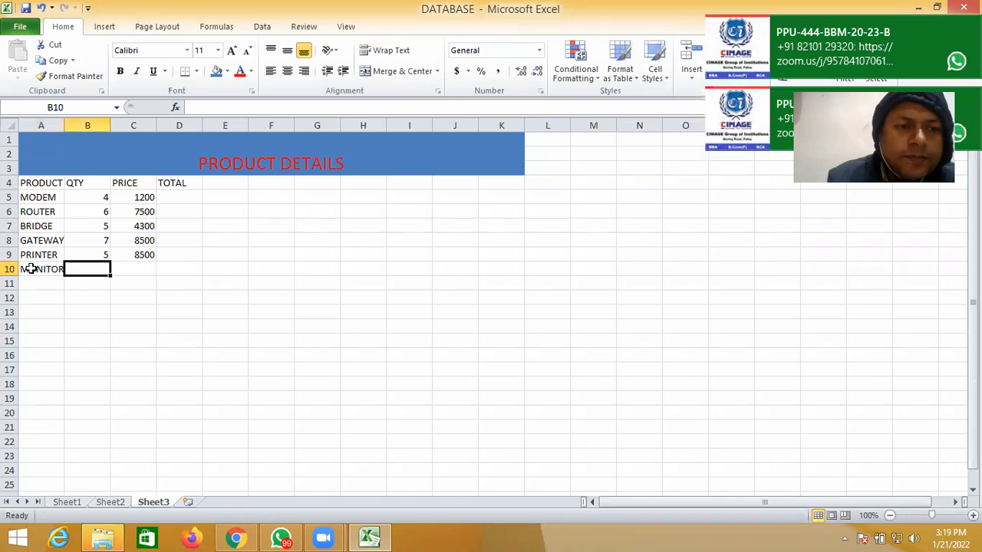
text(4)
key(Tab)
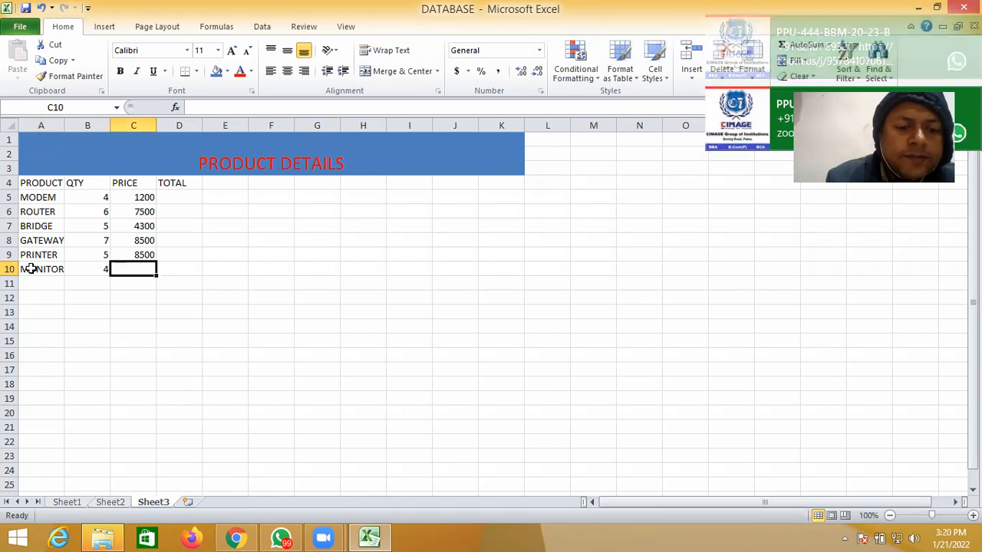
text(5400)
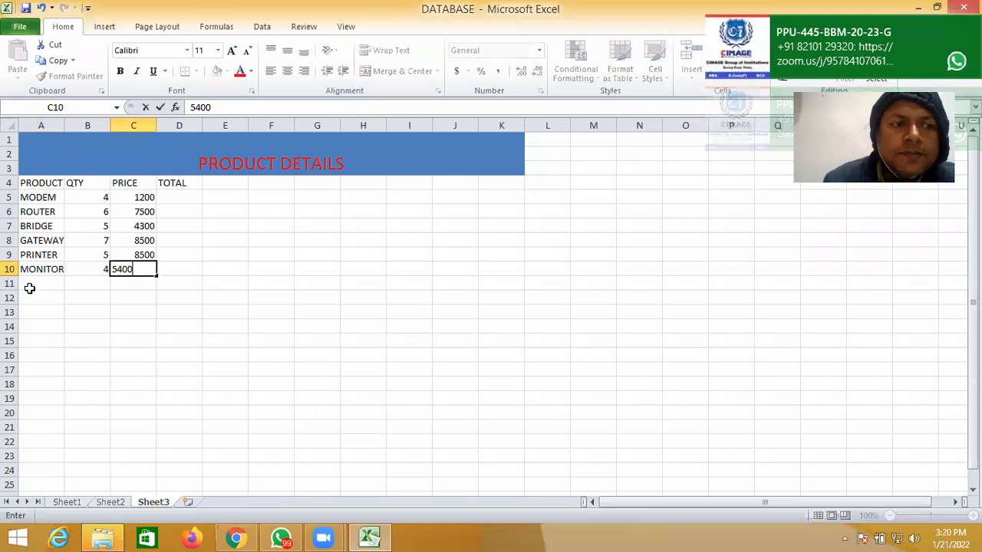
Enter the seventh product record in row 11: SWITCH, quantity 6, price 4300.
click(31, 281)
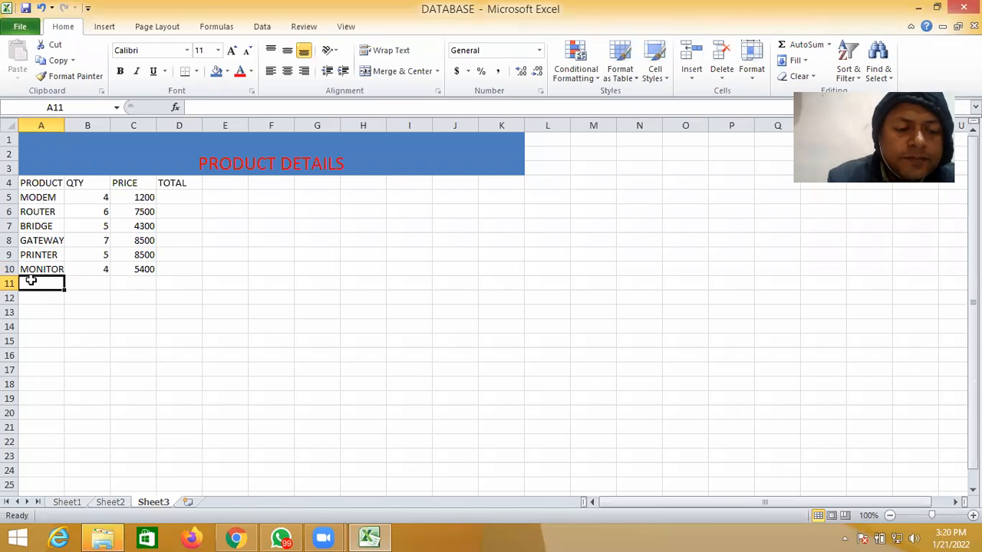
text(SWITCH)
click(99, 283)
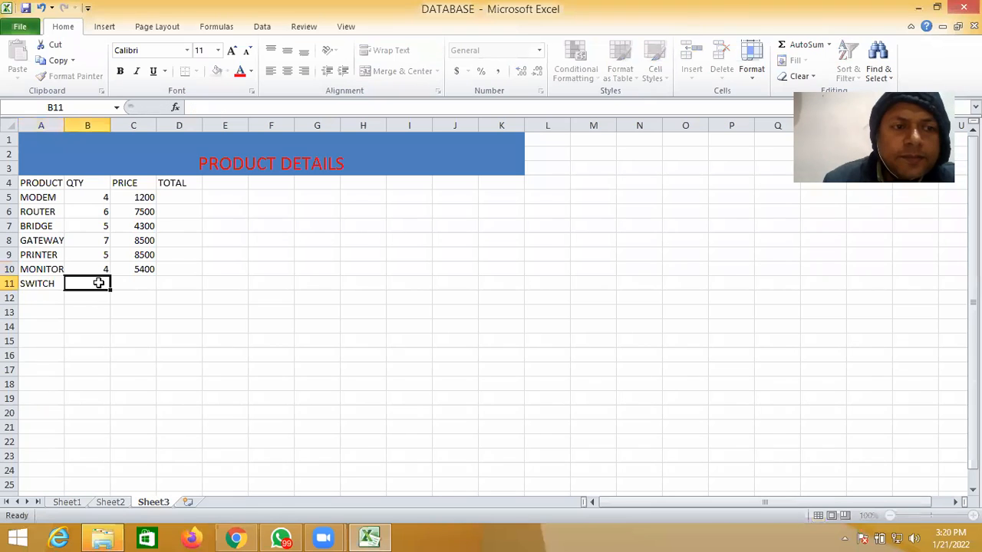
text(6)
key(Tab)
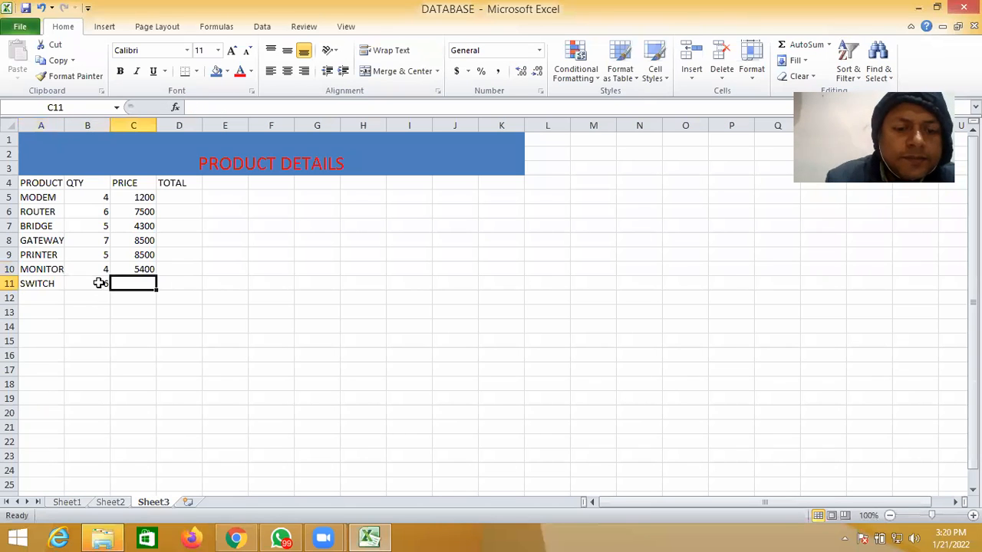
text(4300)
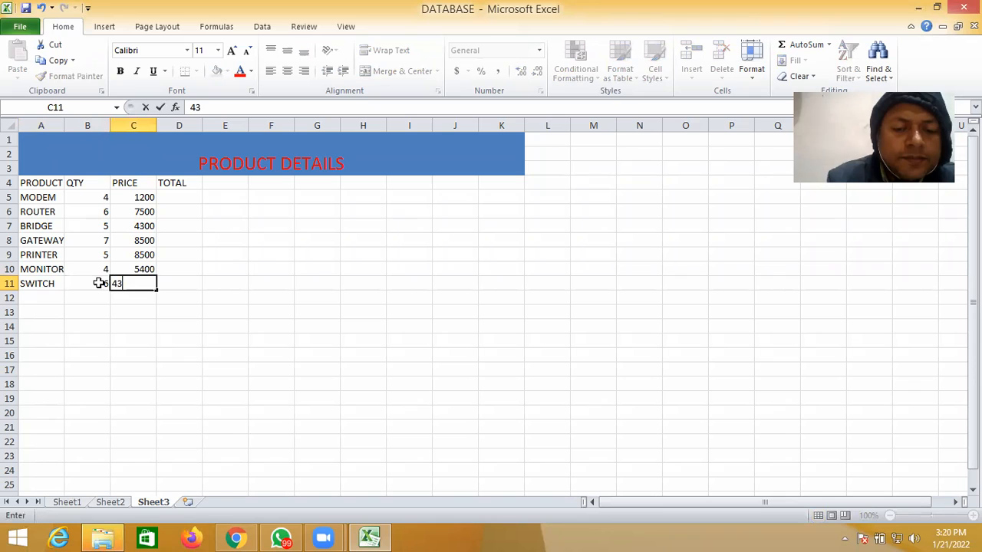
Enter the eighth product record in row 12: HUB, quantity 5, price 8400.
click(65, 302)
click(52, 300)
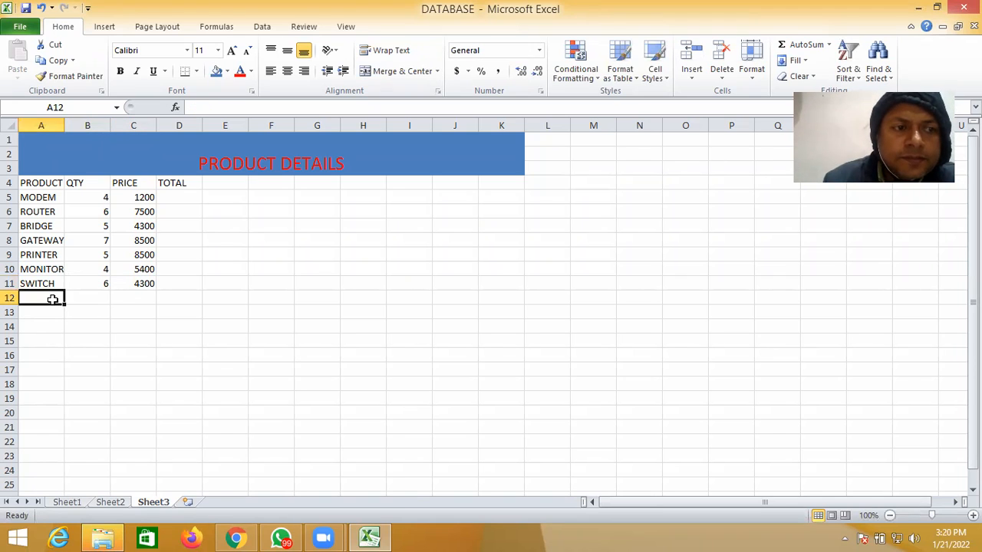
text(HUB)
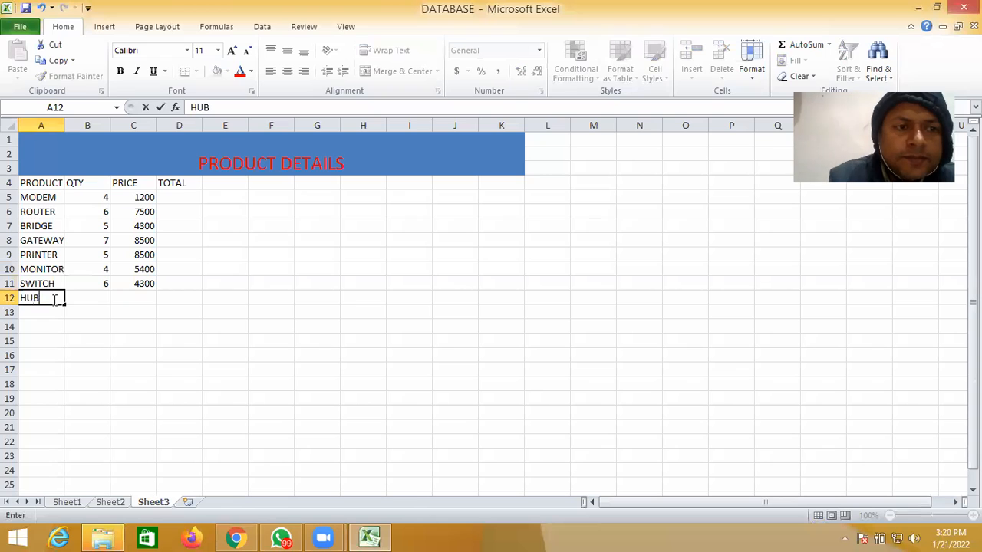
key(Tab)
text(5)
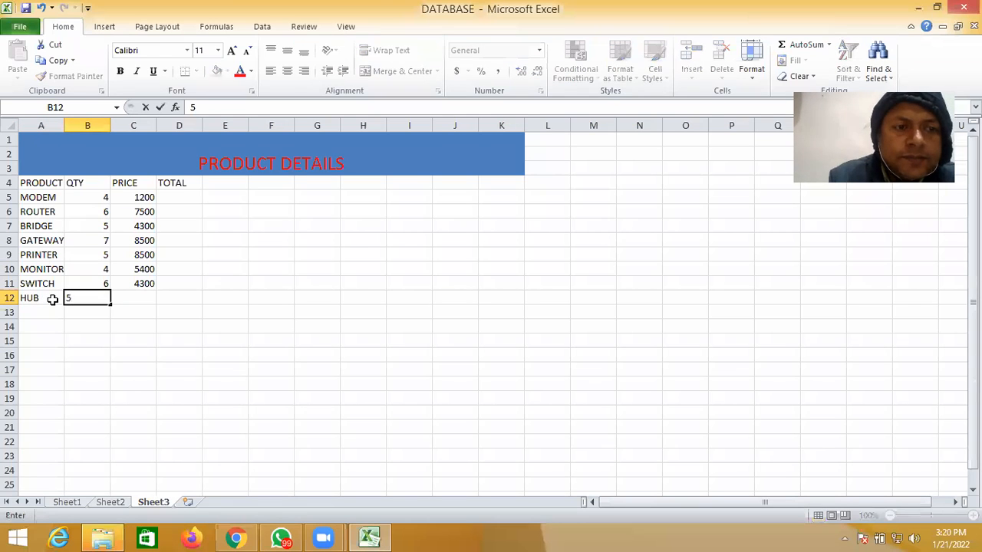
key(Tab)
text(8400)
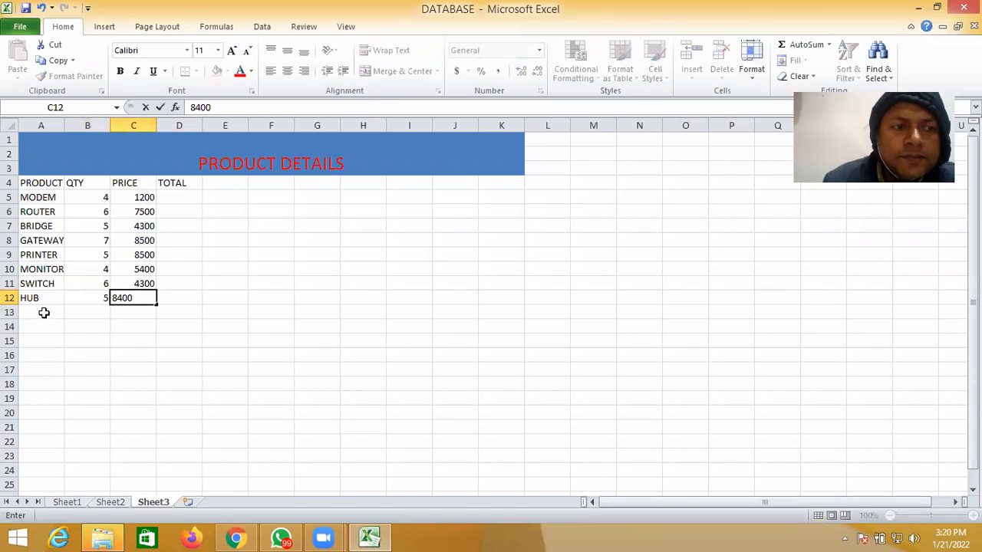
key(Return)
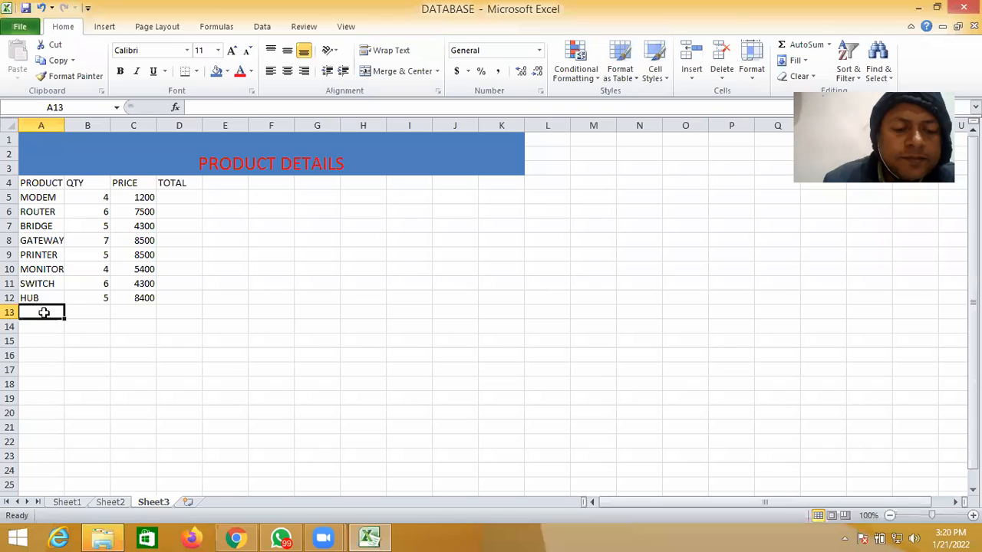
Enter the ninth product record in row 13: KEYBOARD, quantity 4, price 540.
text(KEYBOARD)
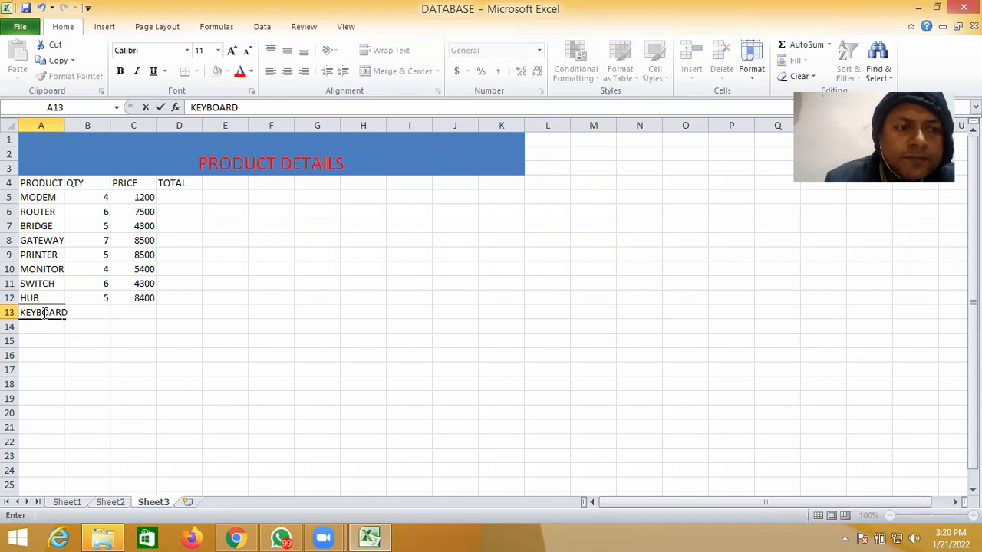
key(F2)
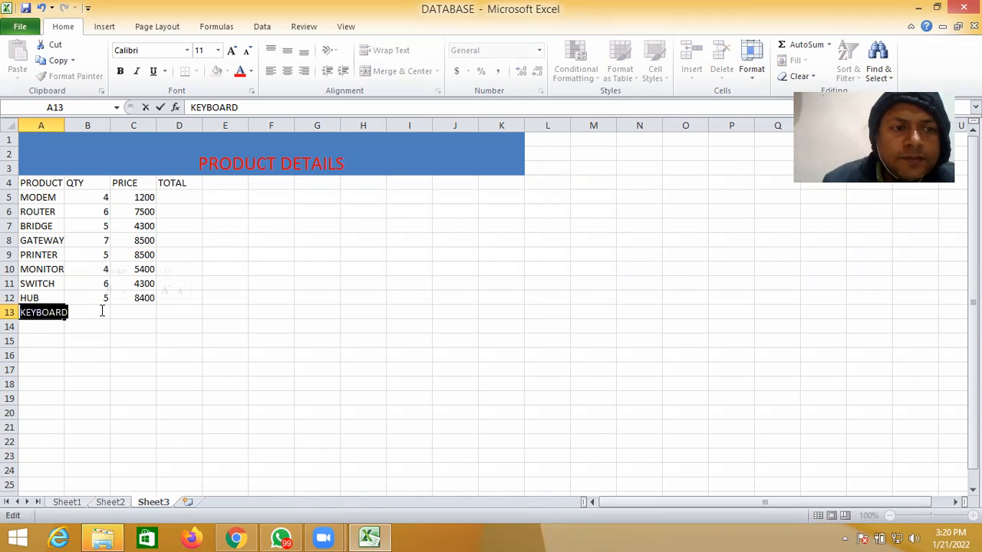
click(102, 310)
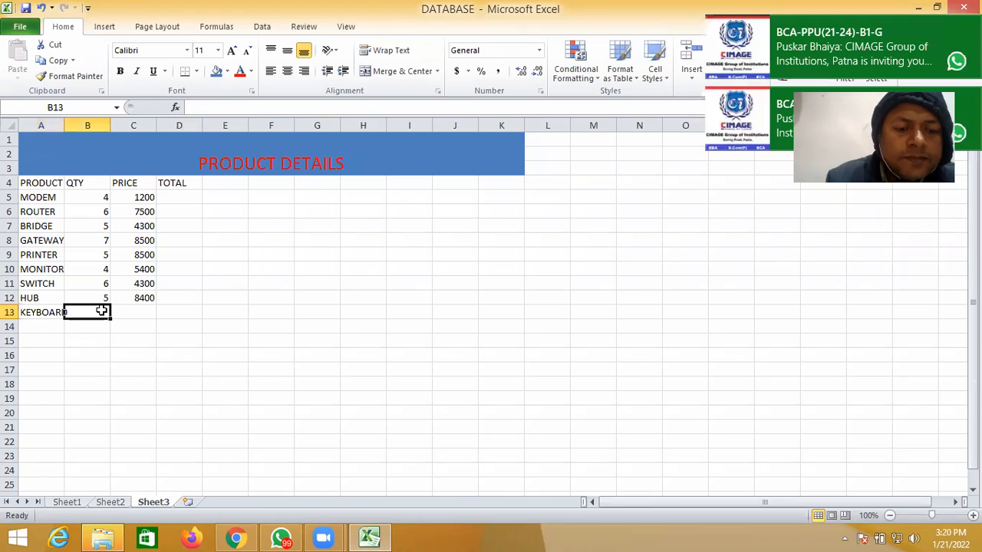
text(4)
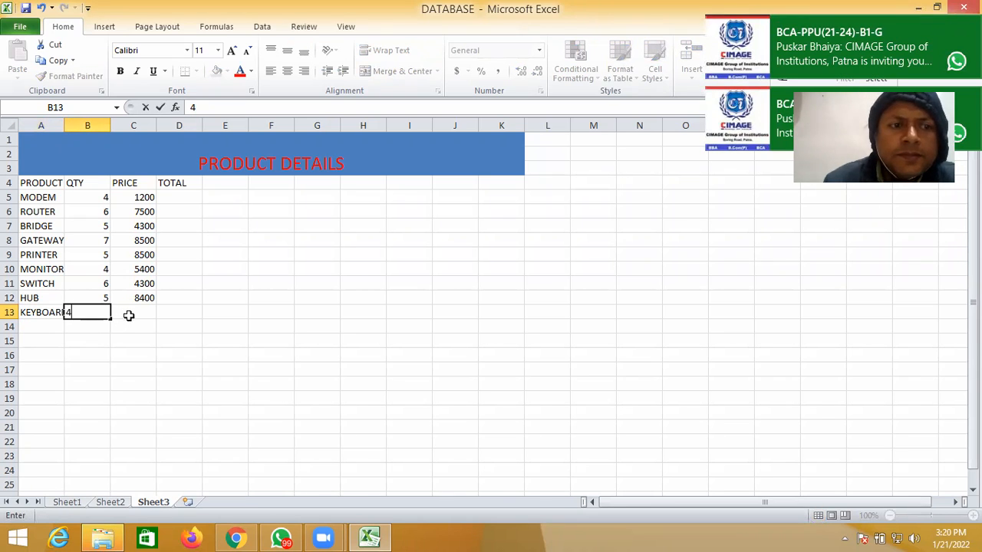
click(128, 312)
text(540)
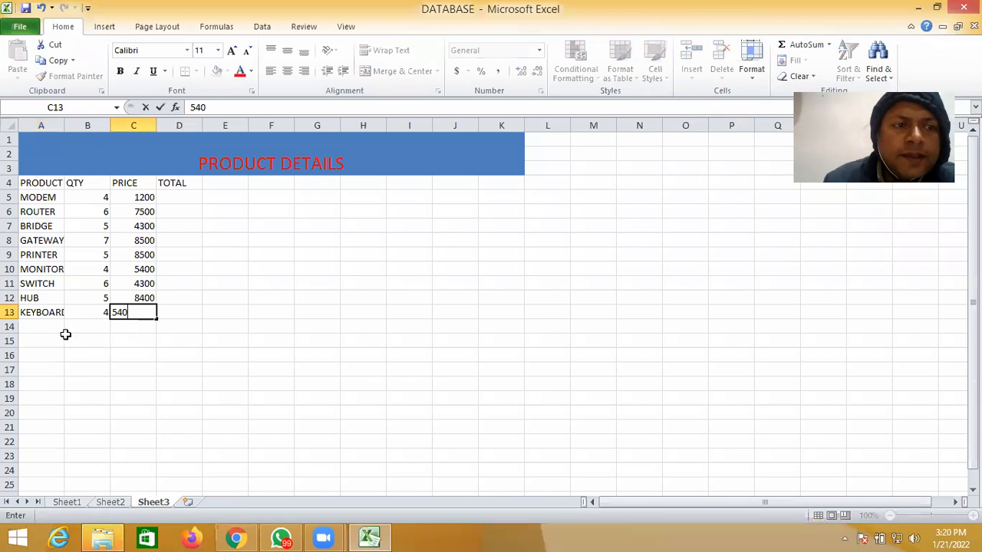
click(75, 356)
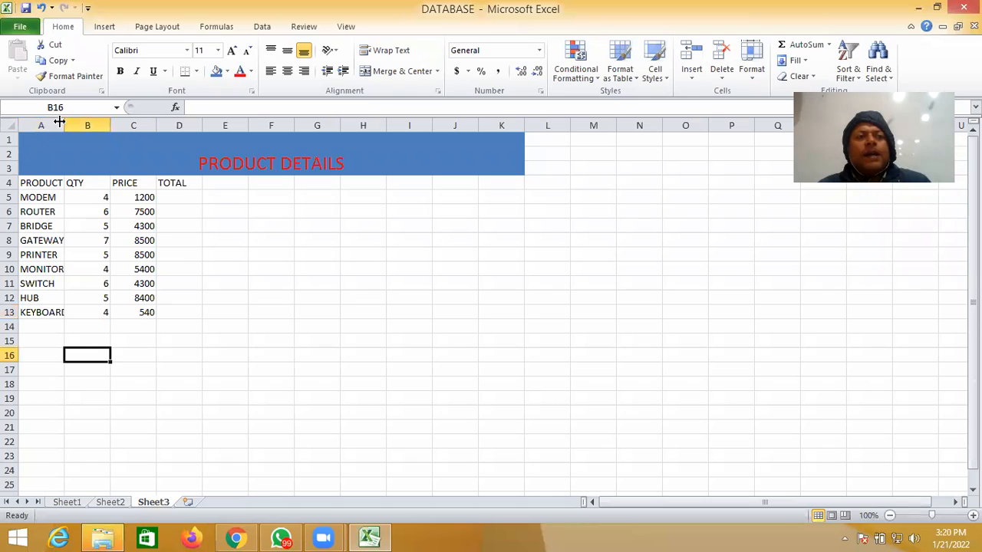
Widen column A to fit the full product names and select cell A14 below the last record.
drag(66, 123, 79, 125)
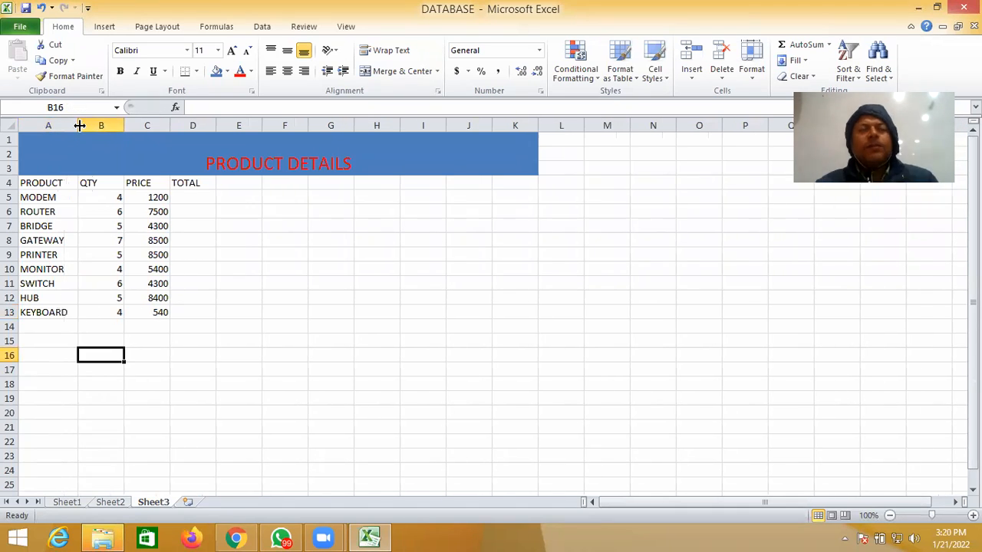
click(53, 329)
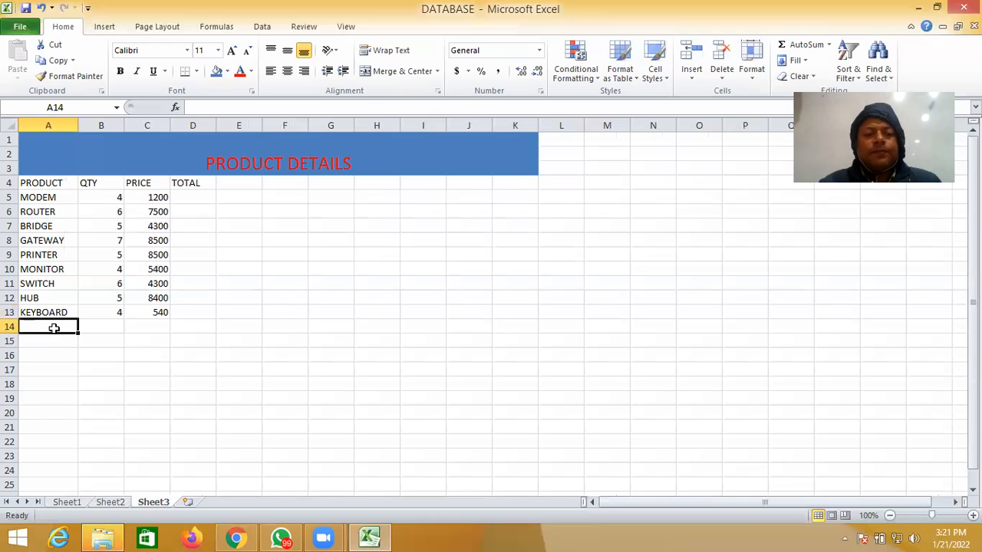
Enter the tenth product record in row 14: MOTHERBOARD, quantity 3, price 1600, widening column A to fit the name.
text(MO)
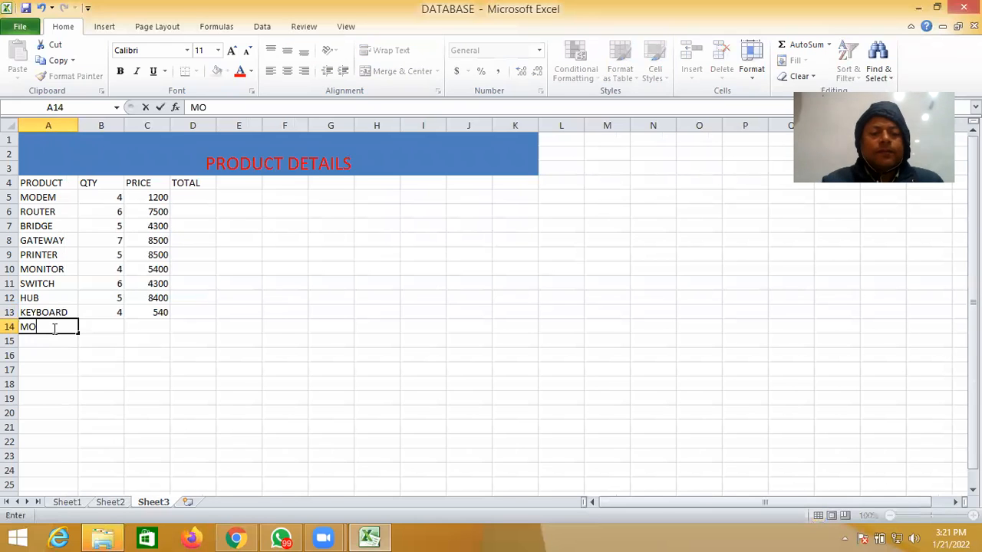
text(THER)
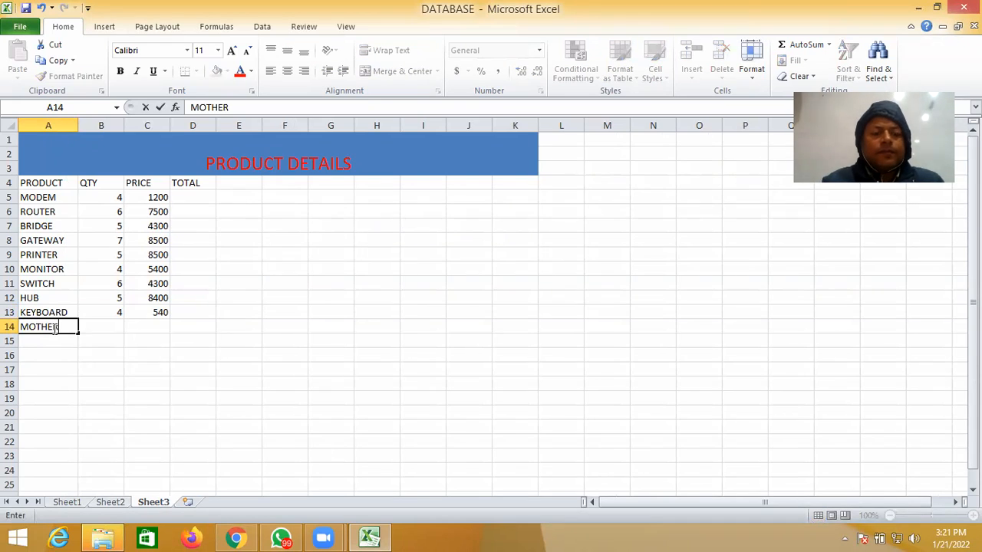
text(BOARD)
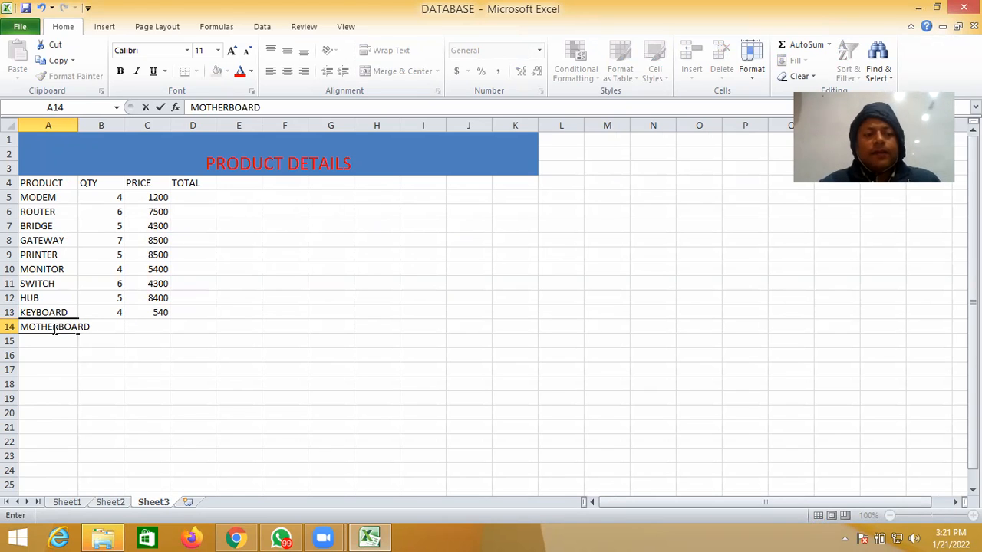
key(Tab)
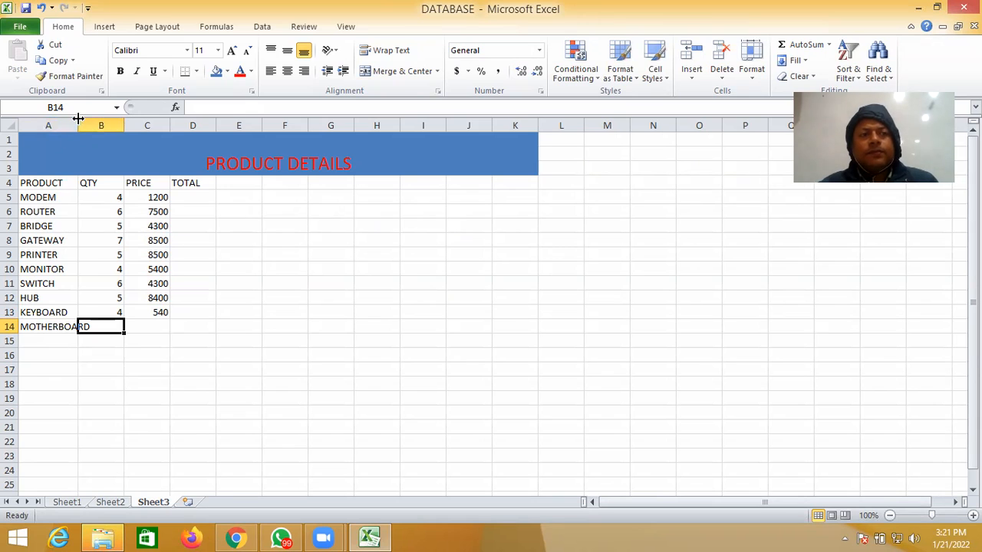
drag(79, 118, 104, 120)
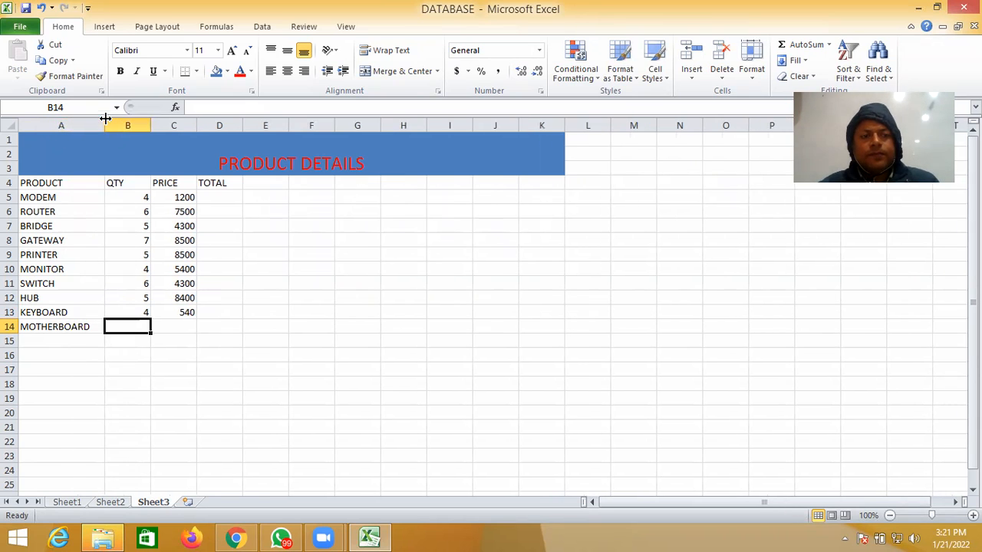
text(3)
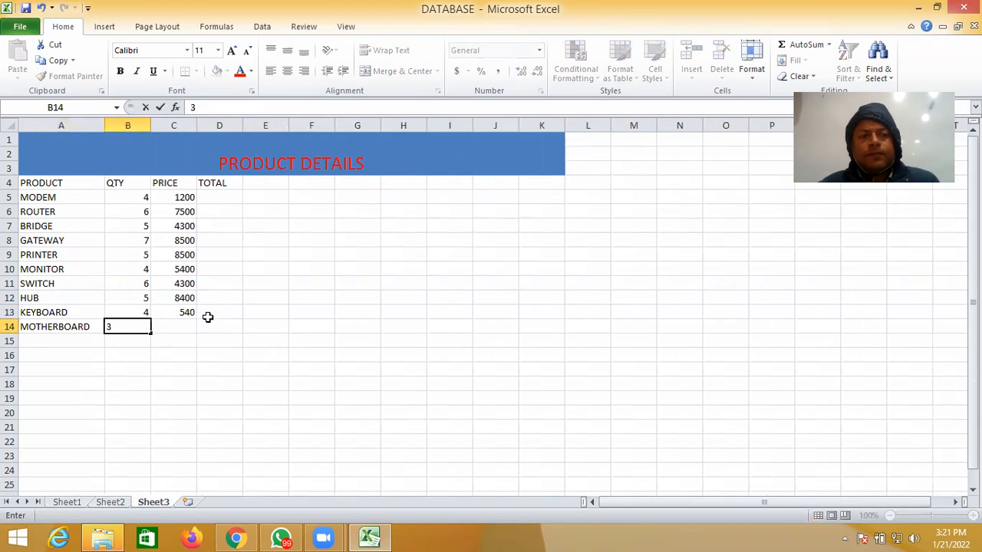
click(186, 328)
text(1)
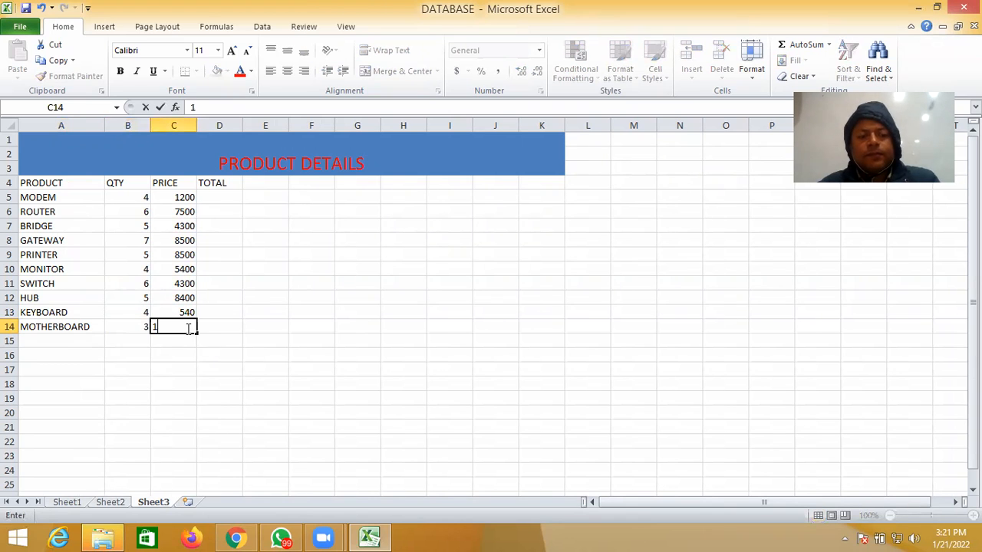
text(600)
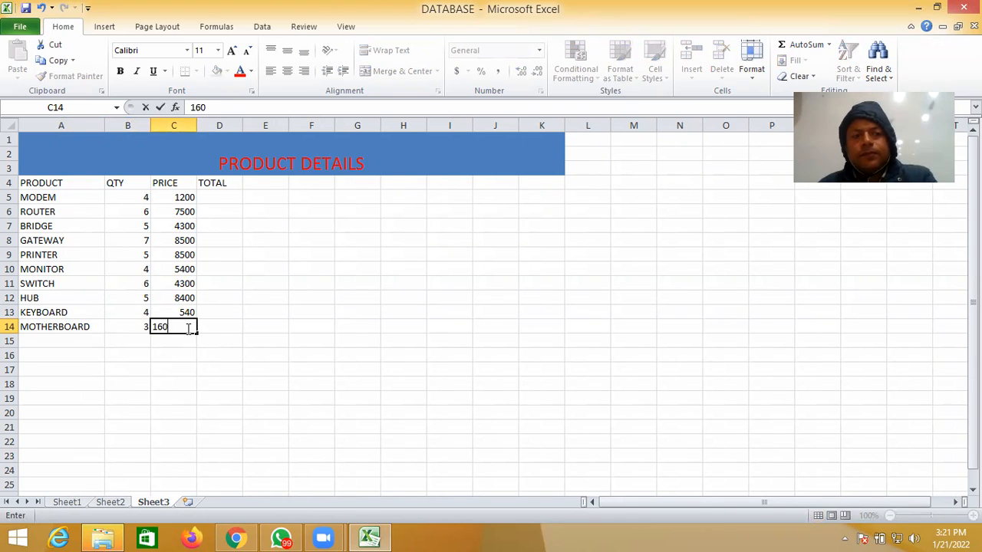
key(Escape)
Enter the eleventh product record in row 15: CPU, quantity 6, price 6500.
click(57, 345)
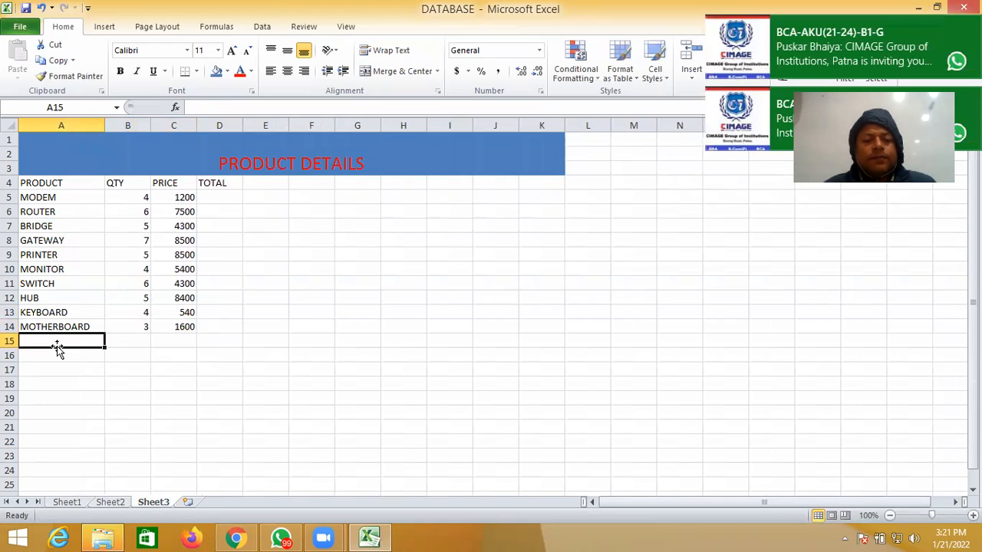
text(CPU)
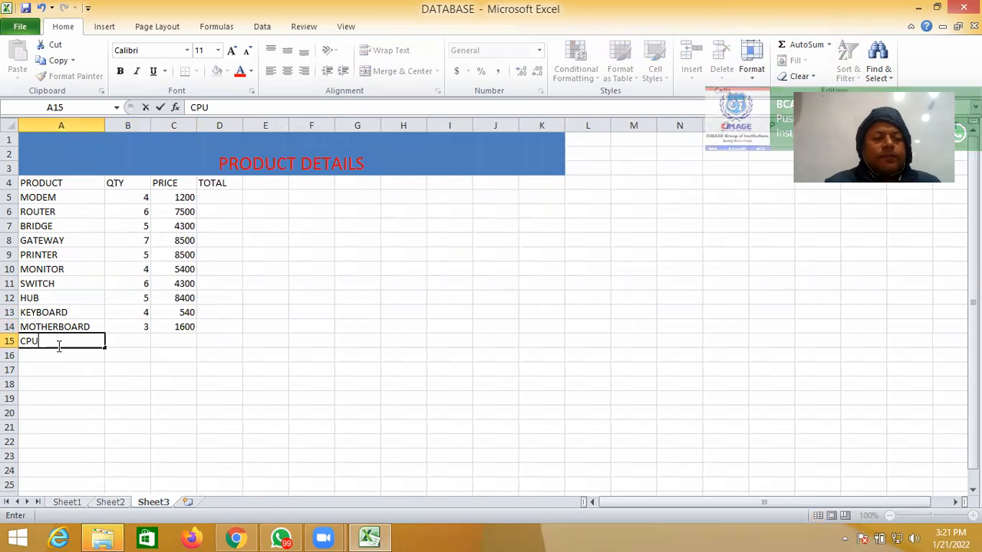
key(Tab)
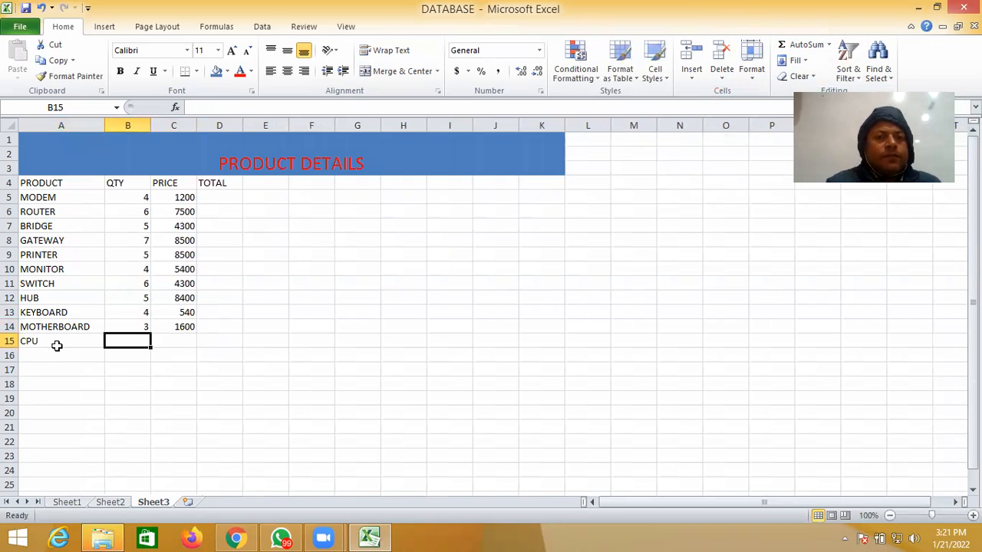
text(6)
key(Tab)
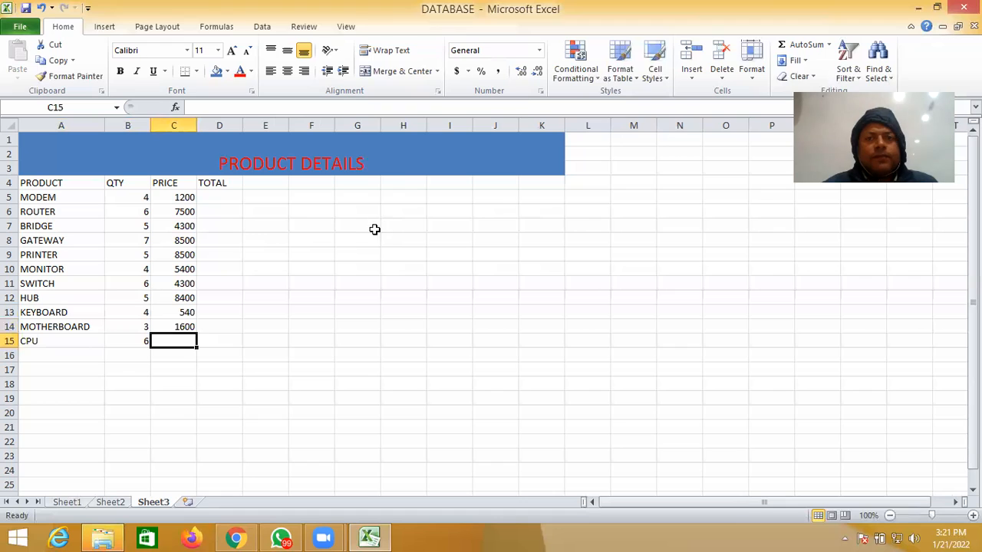
click(529, 111)
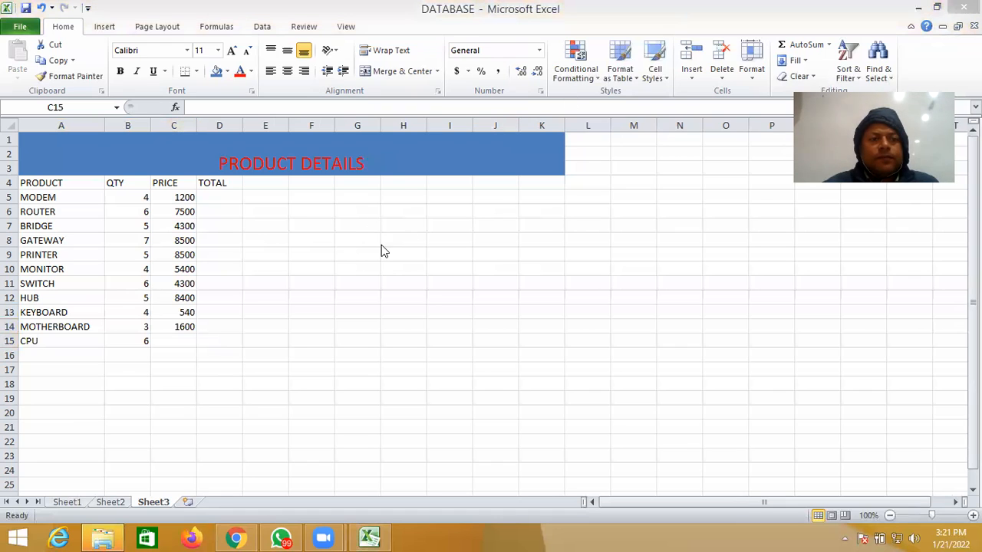
click(190, 341)
text(6500)
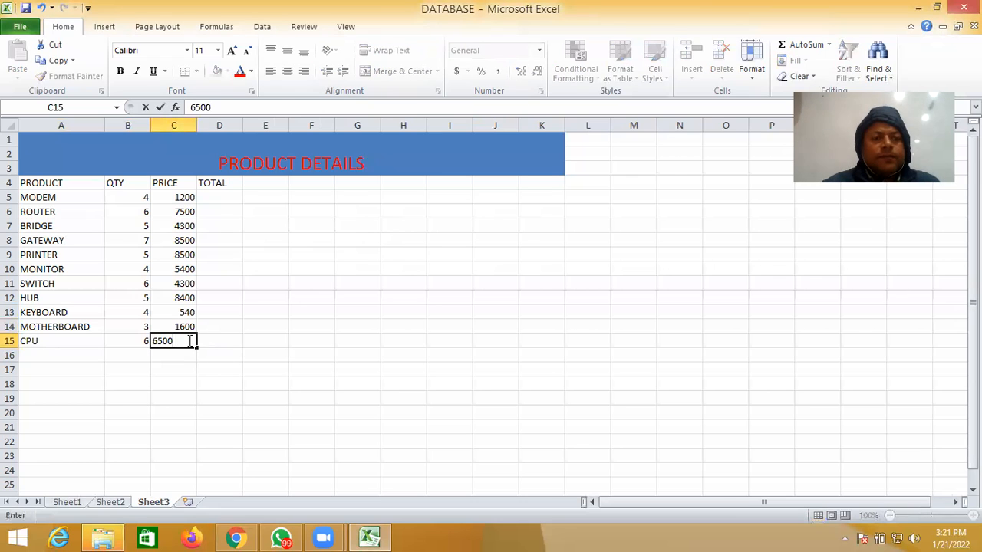
Enter the twelfth product record in row 16: SCANNER, quantity 4, price 8300.
click(57, 355)
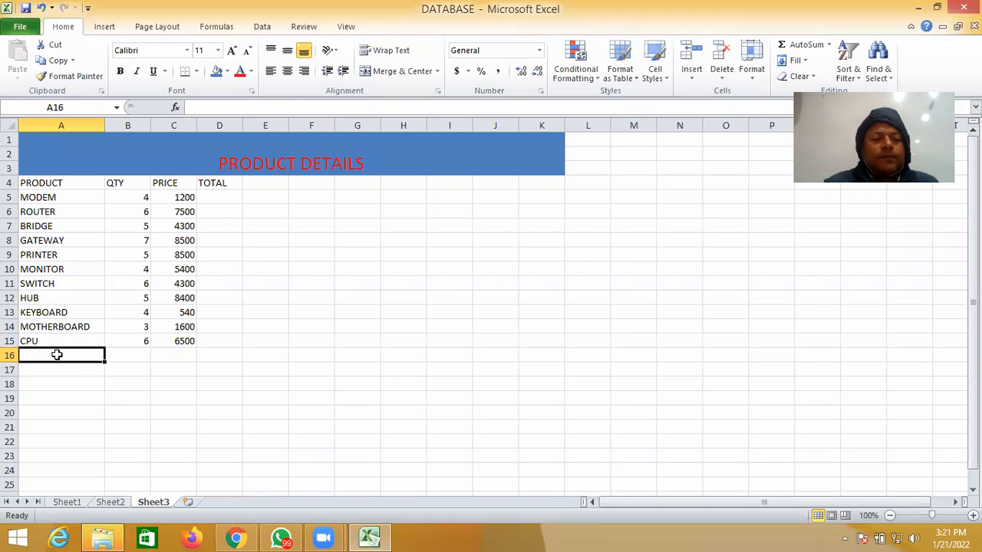
text(SCANNER)
key(Tab)
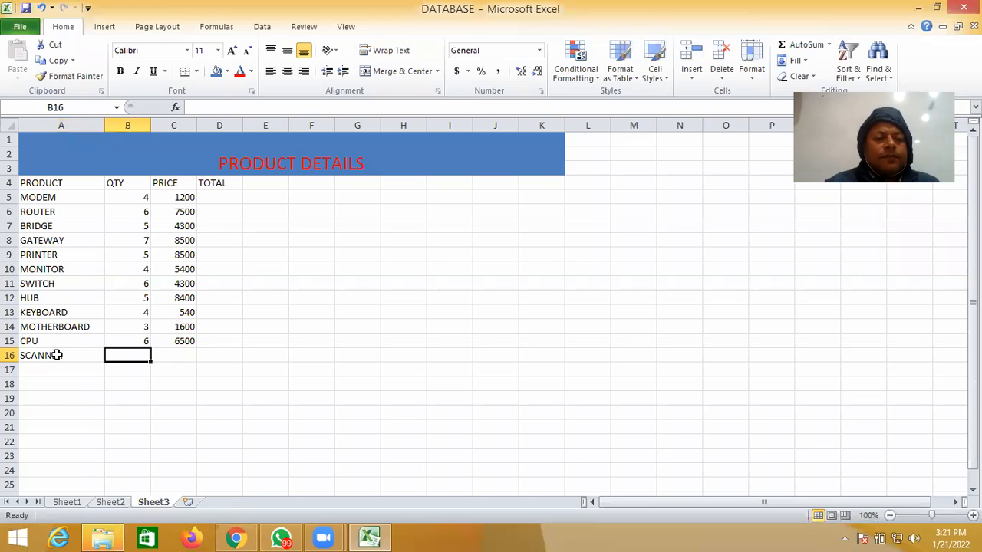
text(4)
key(Tab)
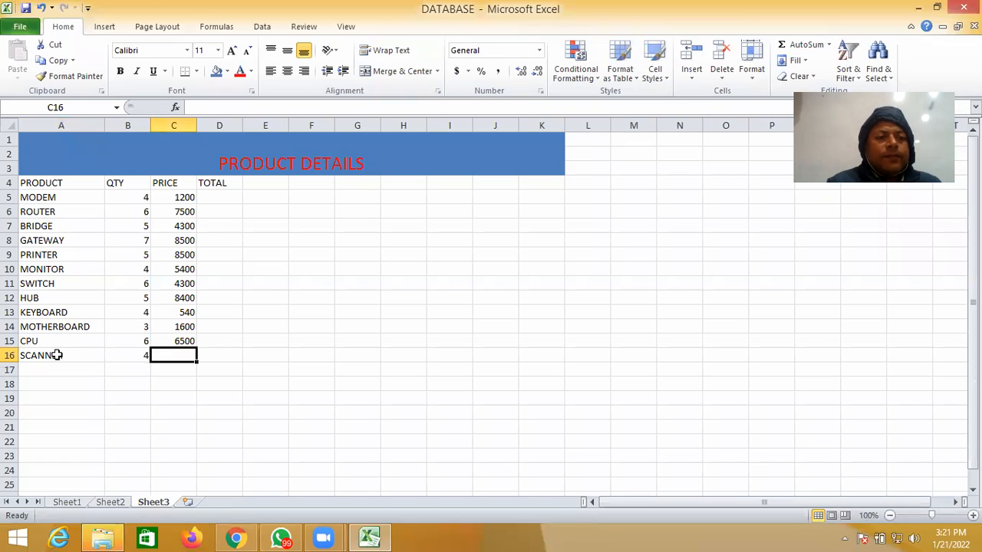
text(8300)
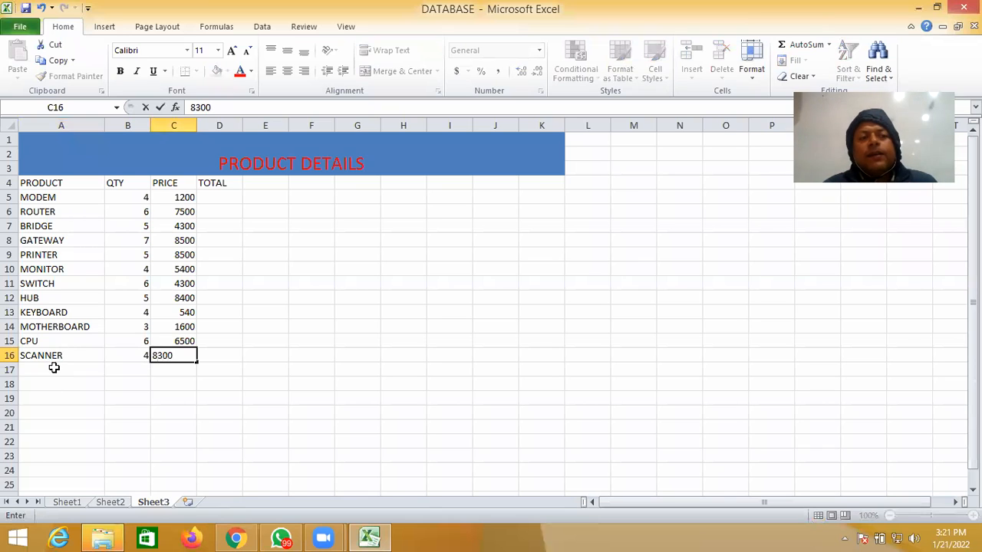
click(54, 368)
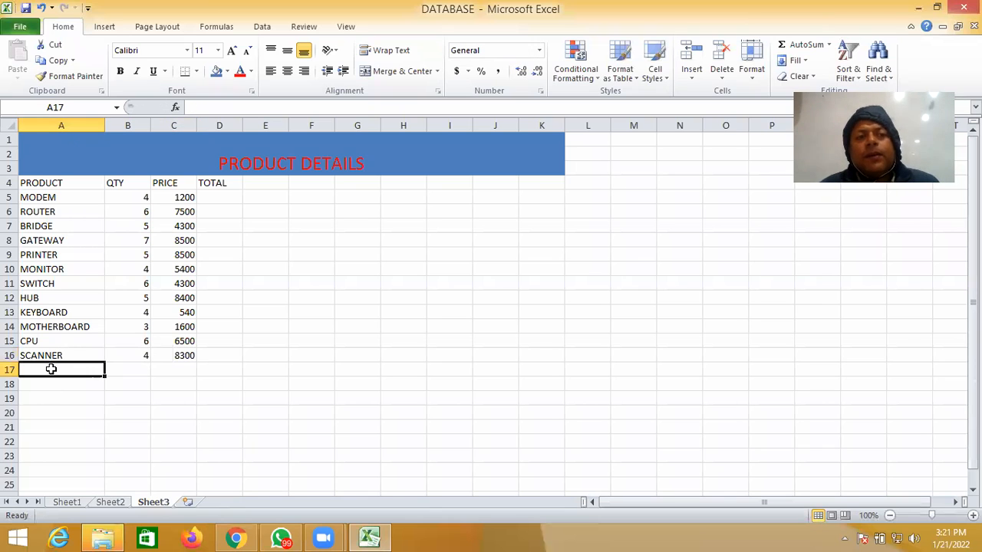
Set the vertical alignment of the merged PRODUCT DETAILS title to Middle Align.
click(220, 196)
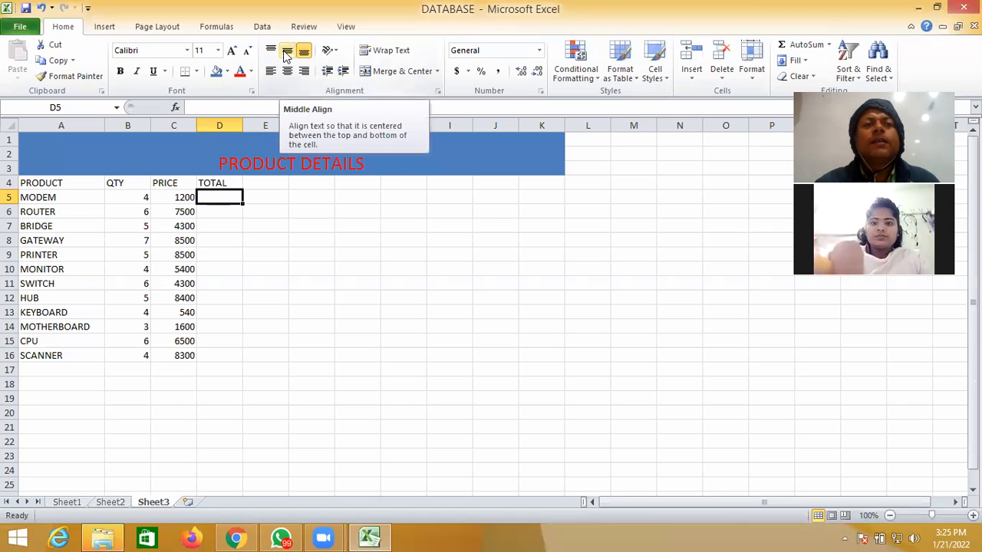
click(272, 154)
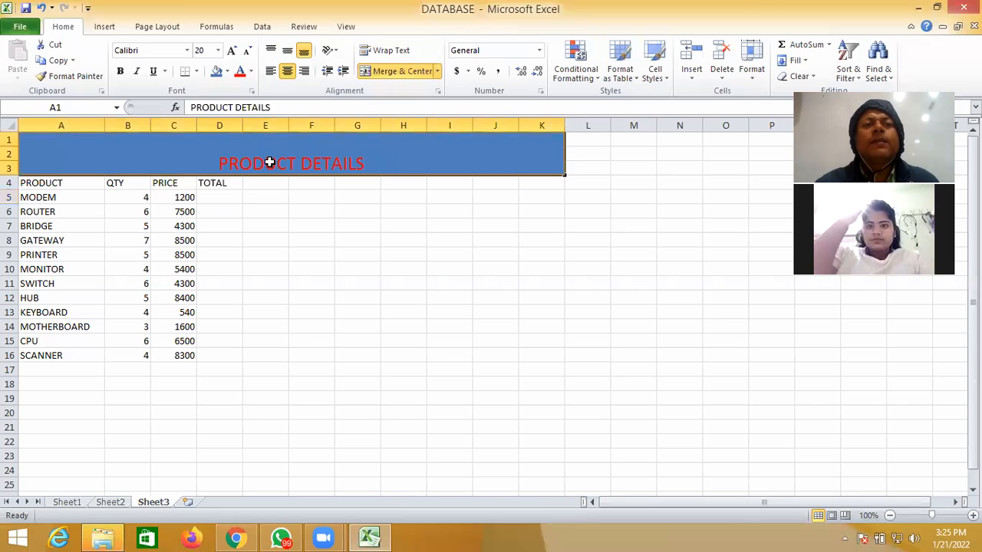
click(272, 50)
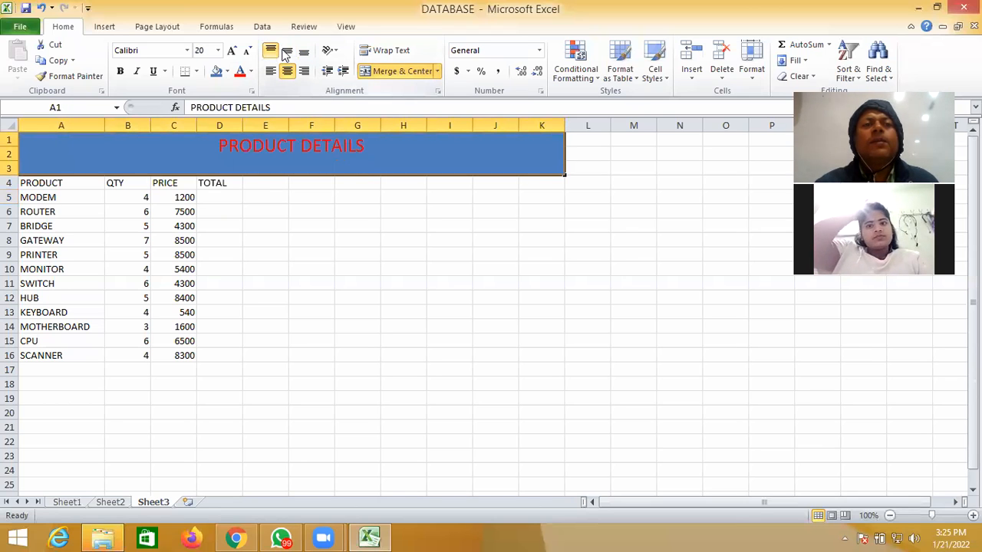
click(286, 51)
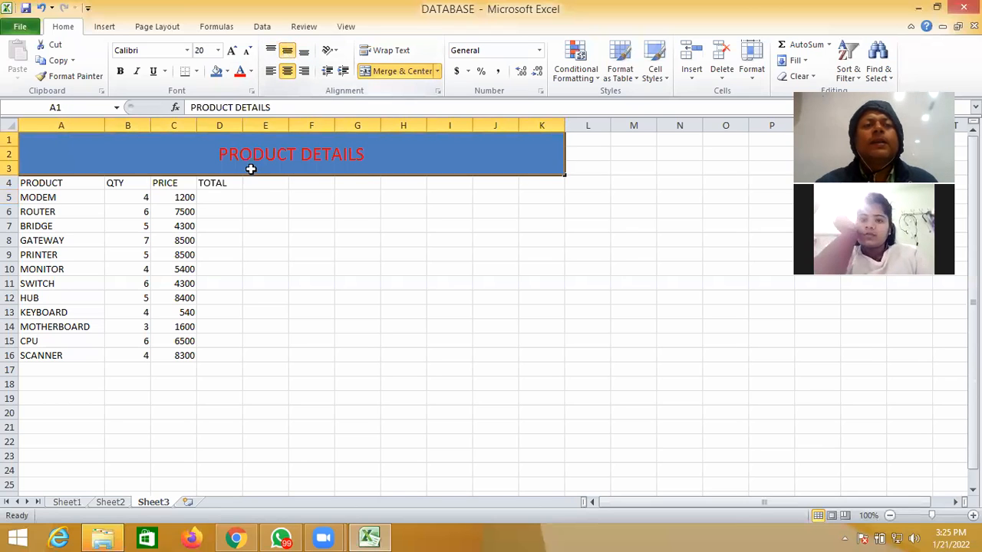
click(219, 199)
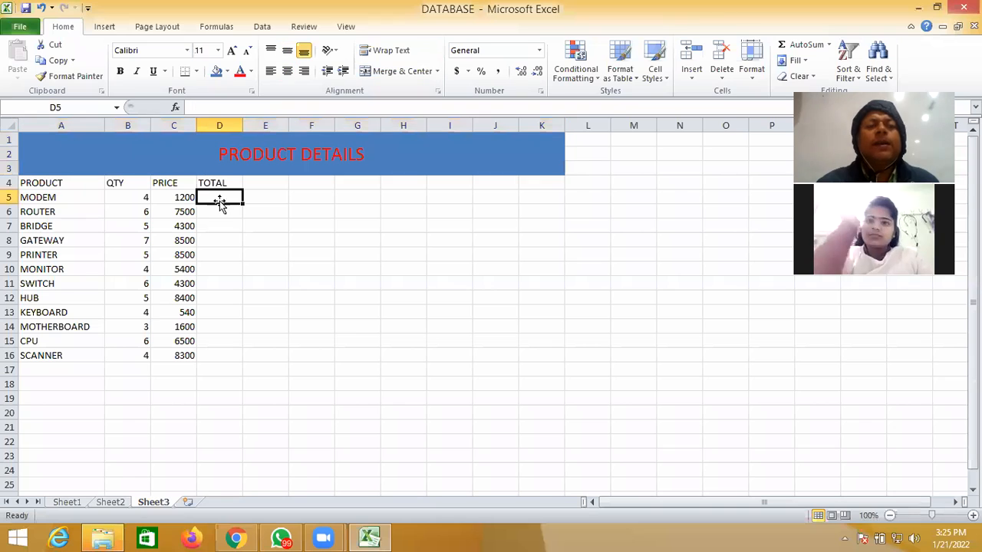
text(=)
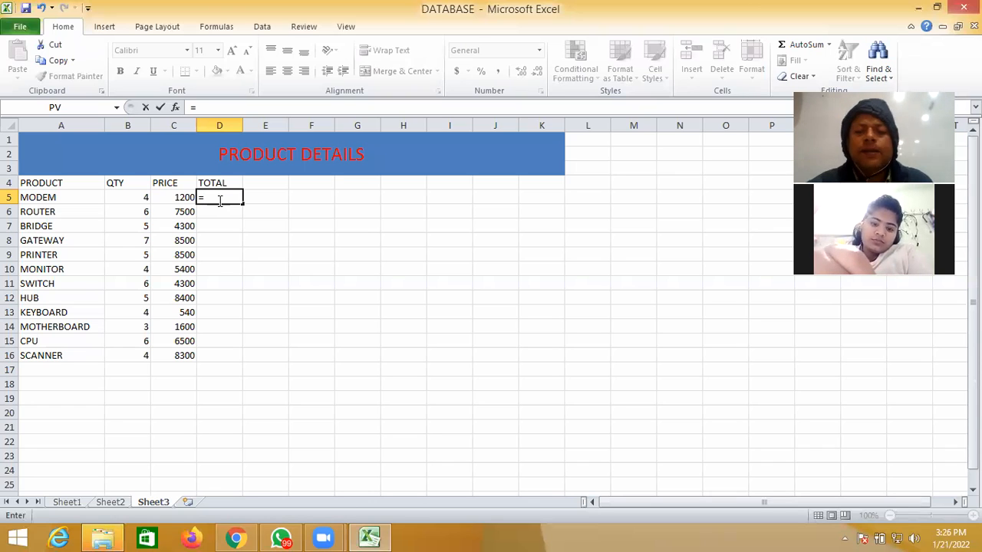
text(()
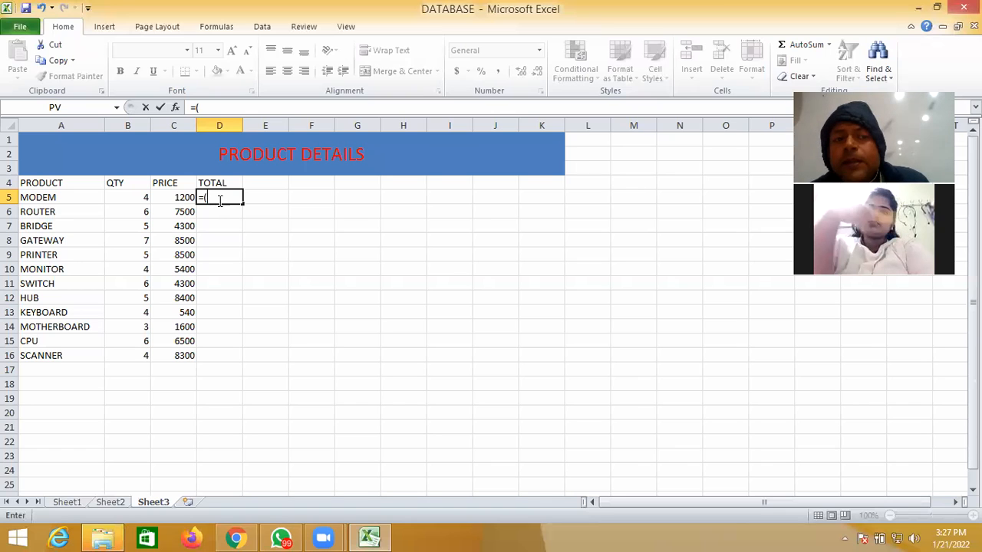
key(BackSpace)
key(BackSpace)
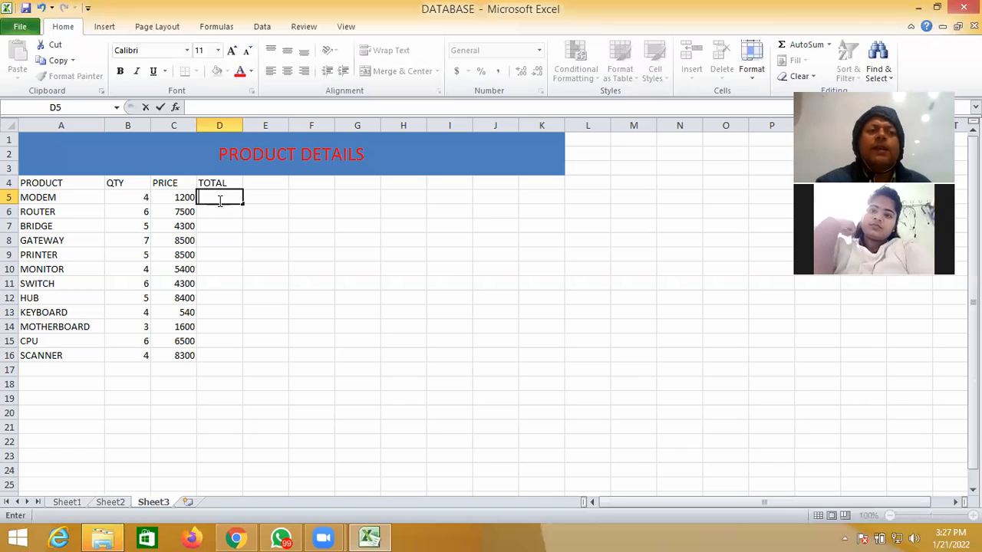
Enter the example arithmetic formula =(54+23-25*28) in the empty cell I6.
click(450, 214)
text(=)
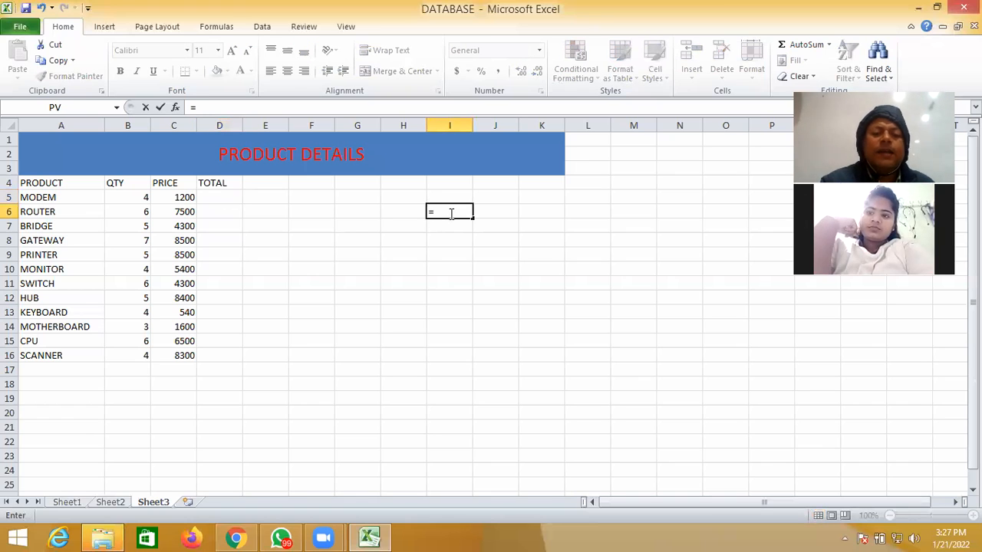
text((5)
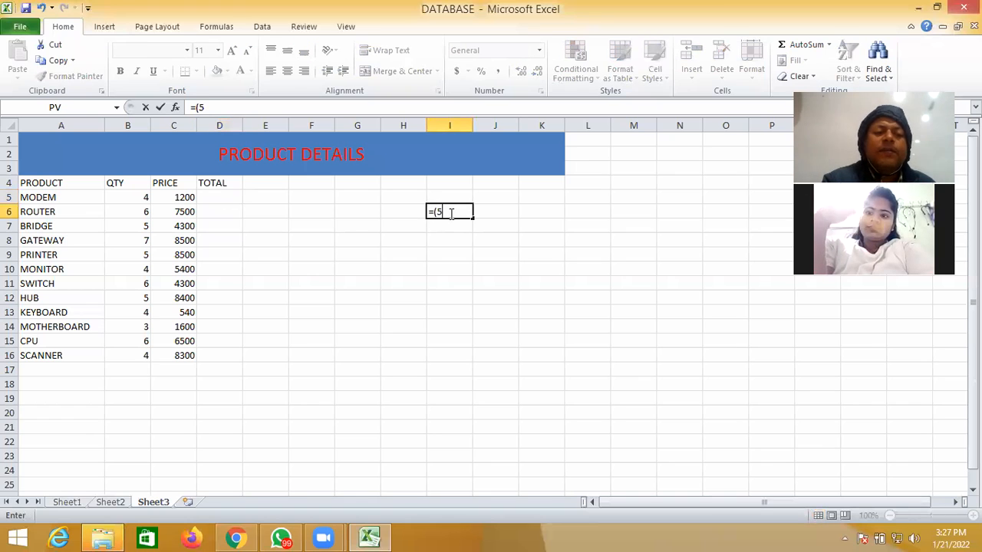
text(4+23-25)
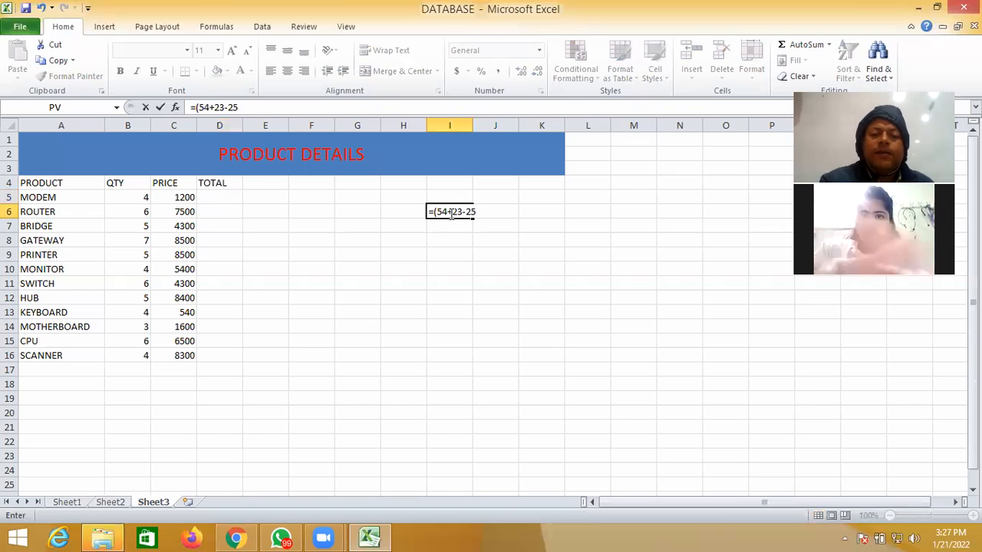
text(*2)
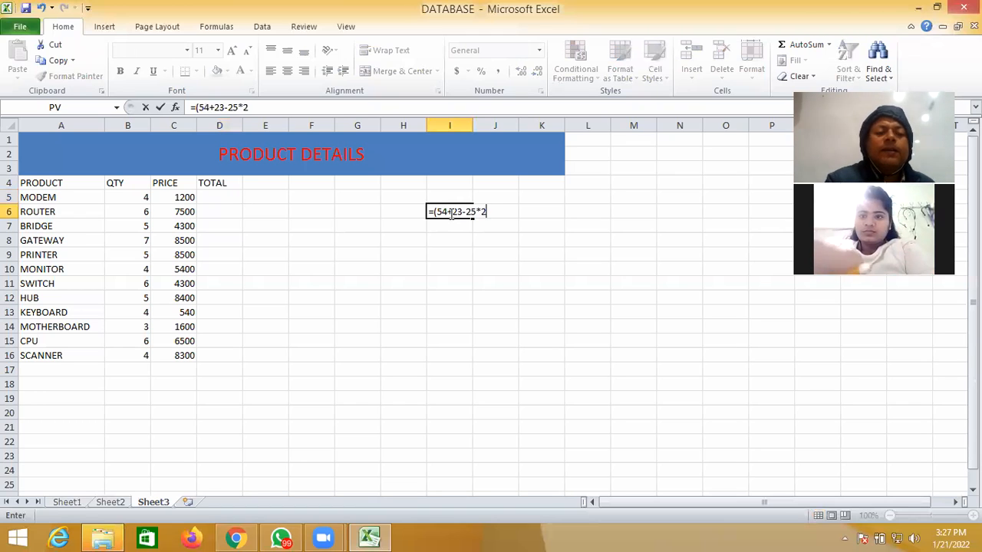
text(8)
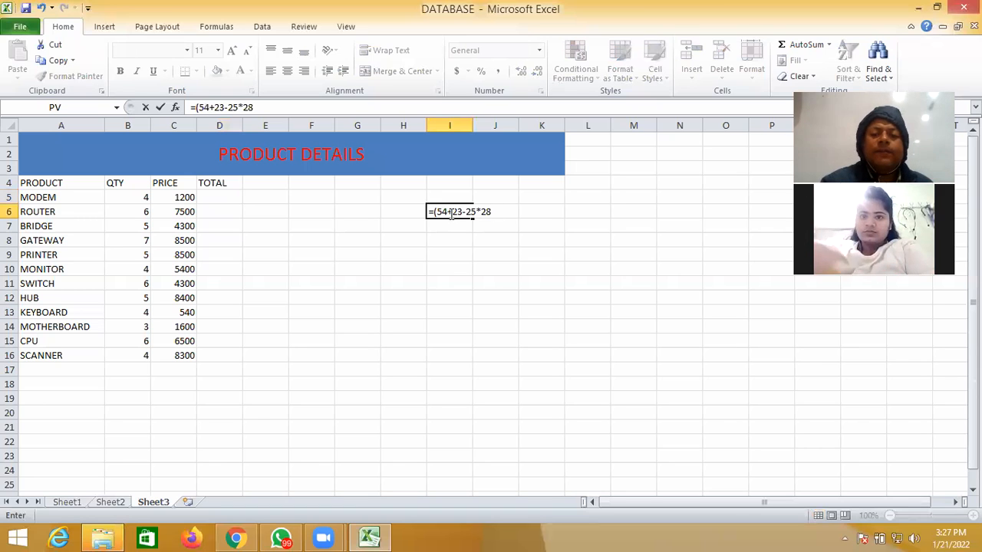
text())
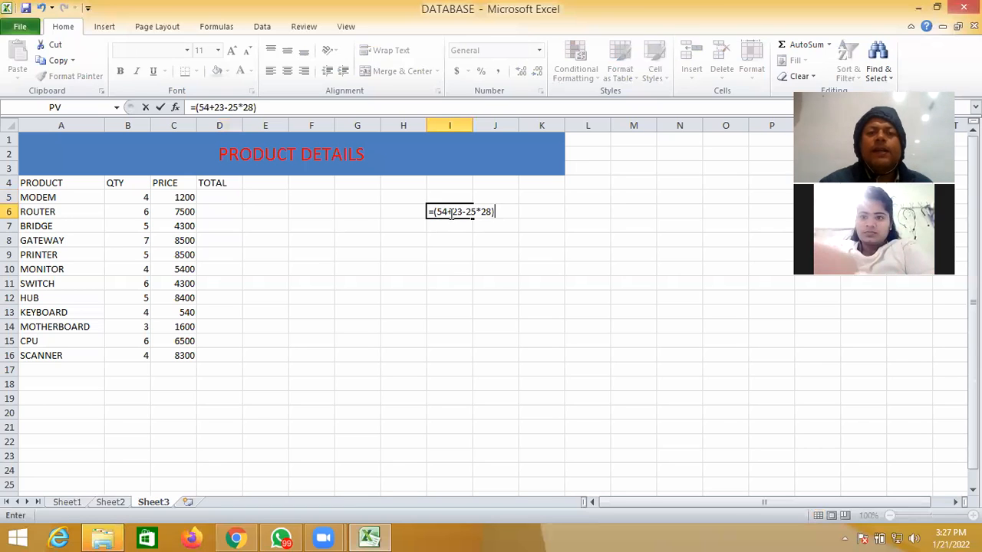
key(Return)
Replace the bracketed part of the example formula in I6 with a reference to G10 followed by the word ARGUMENT.
click(461, 213)
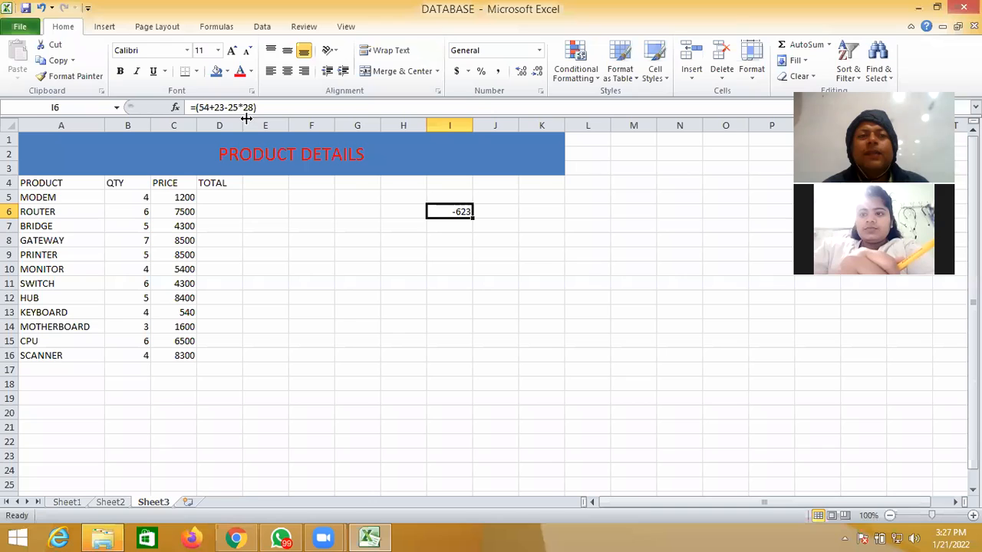
click(195, 107)
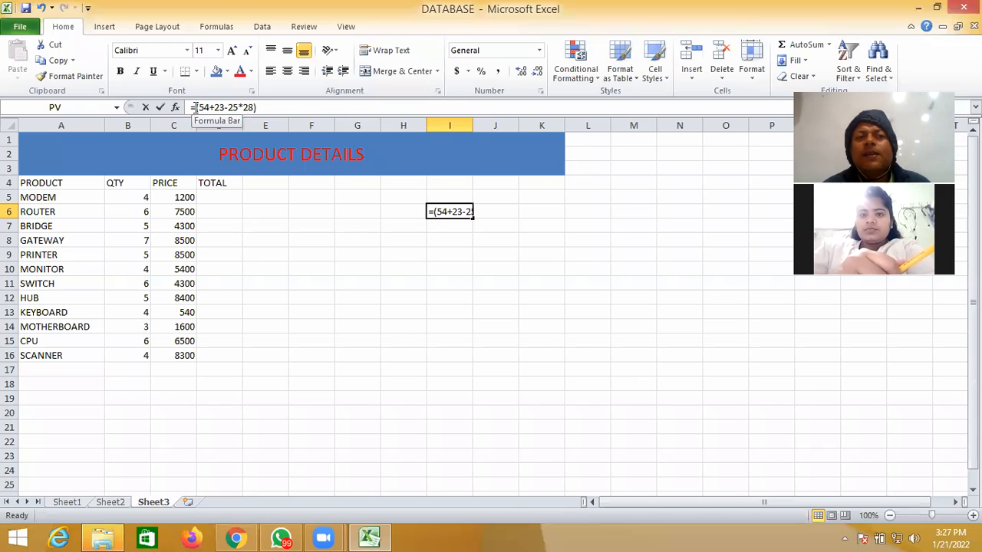
drag(195, 108, 257, 110)
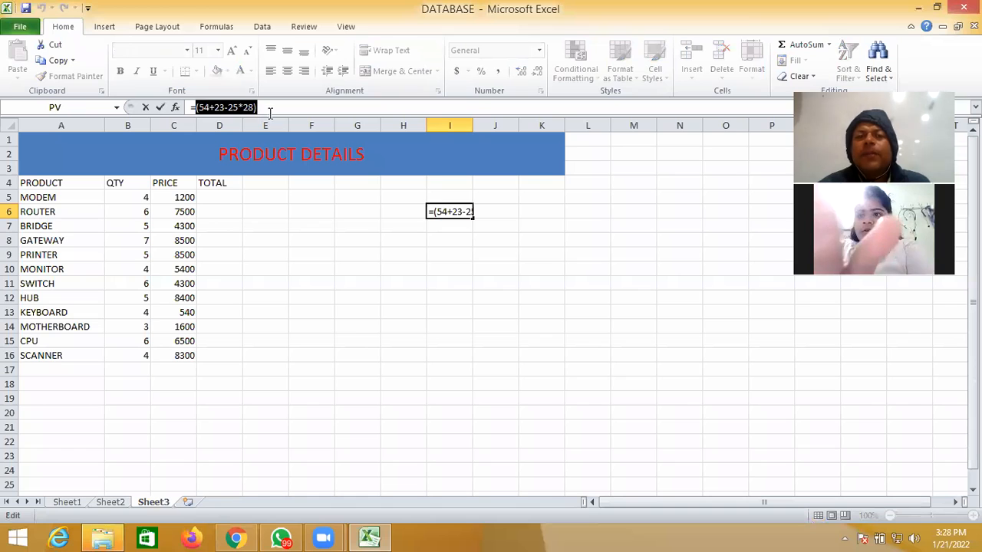
click(356, 266)
text(ARGUMENT)
click(439, 255)
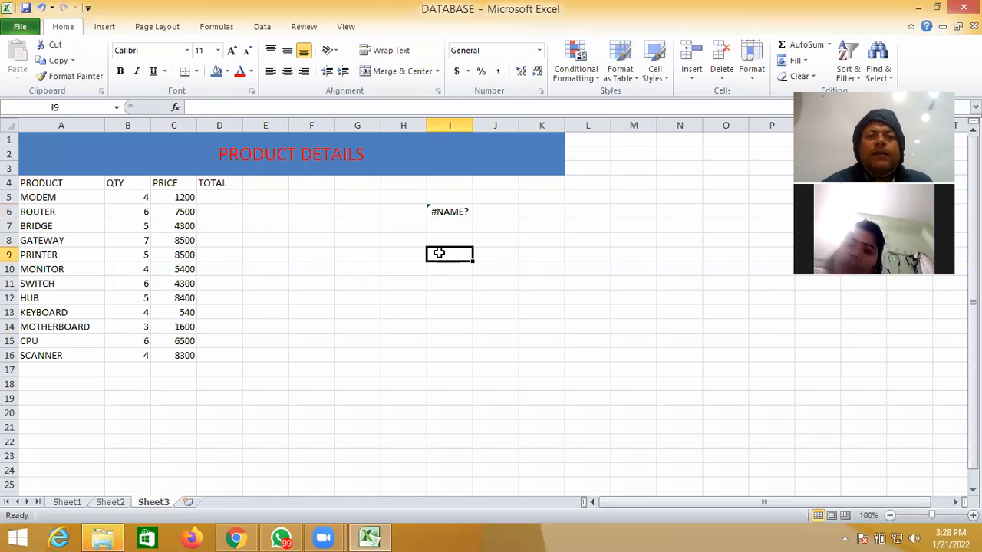
Remove the equals sign and the G10 reference from cell I6, leaving only the text ARGUMENT.
click(448, 213)
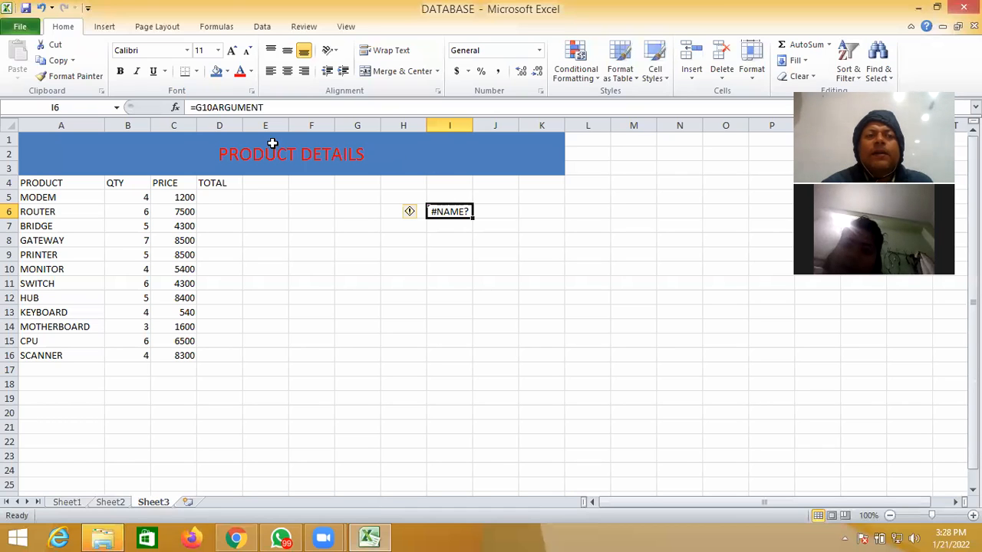
click(209, 107)
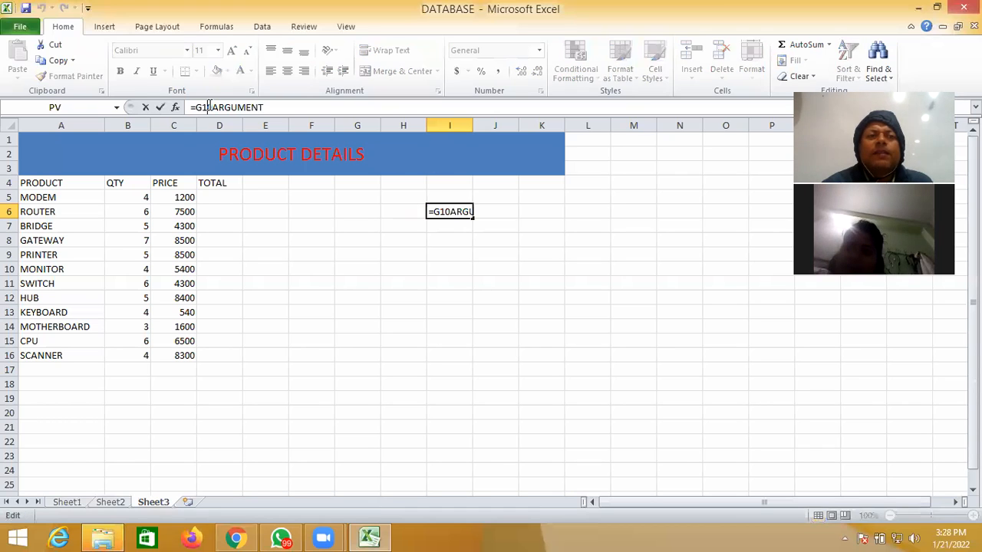
key(BackSpace)
key(BackSpace)
key(BackSpace)
key(BackSpace)
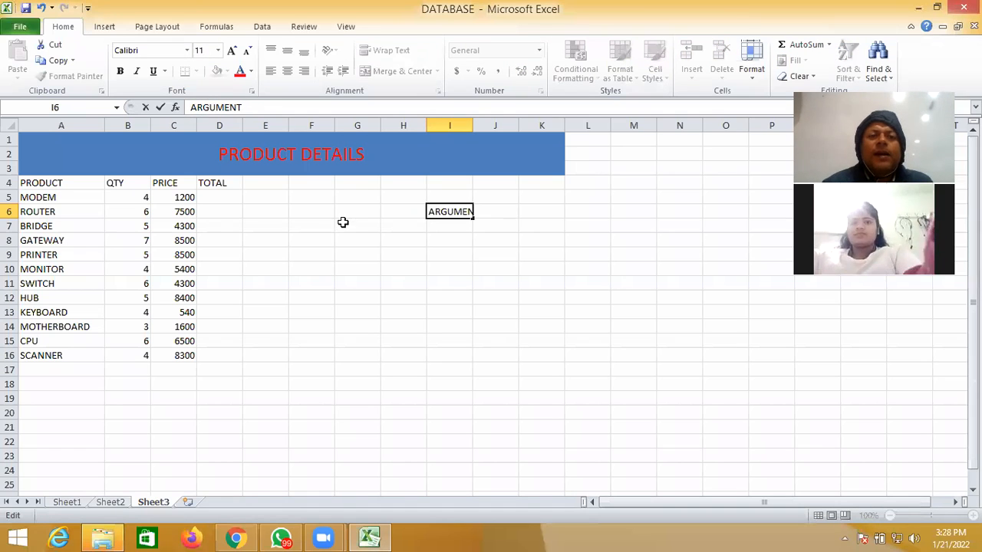
click(431, 270)
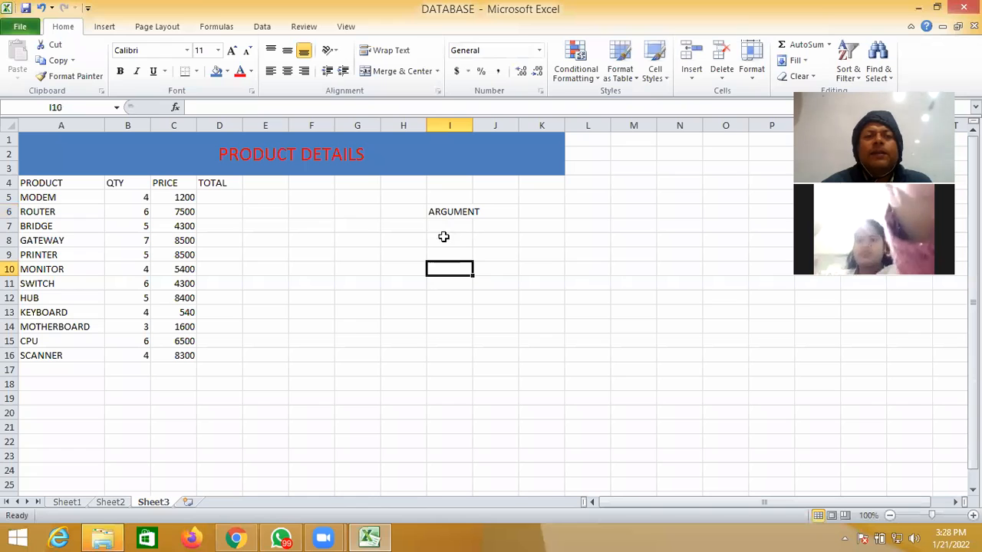
Enter the formula =(B5*C5) in D5 to calculate the MODEM total from its quantity and price.
click(222, 197)
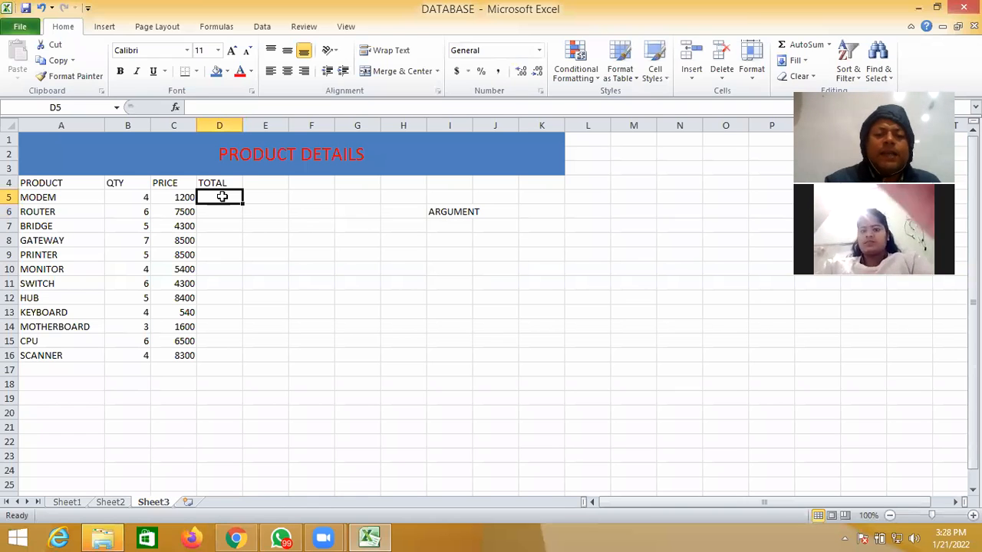
text(=)
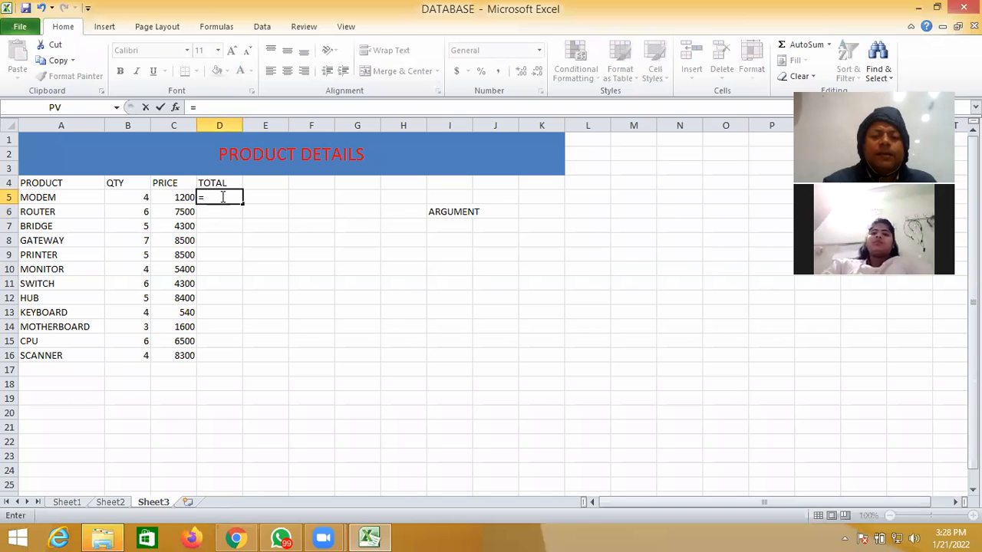
text(()
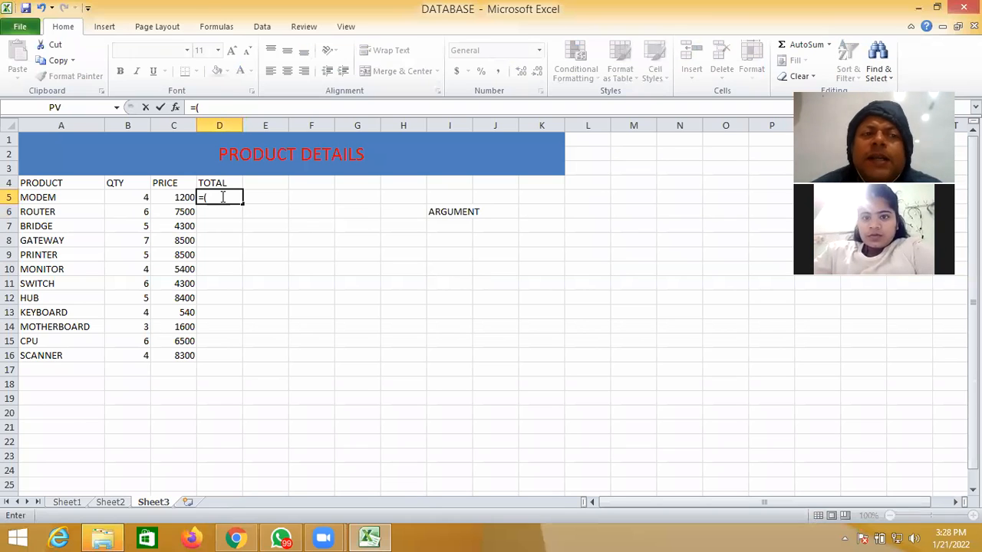
click(137, 200)
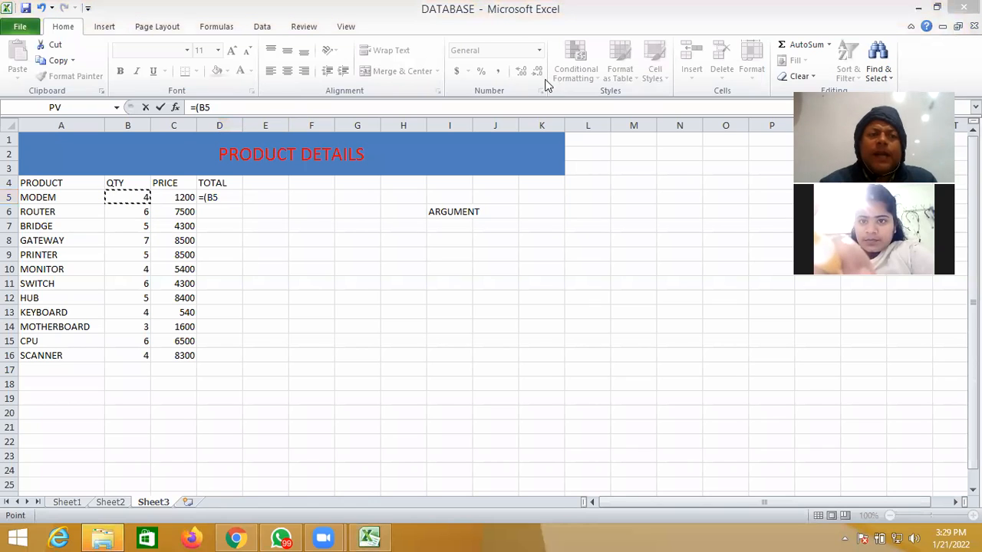
click(223, 198)
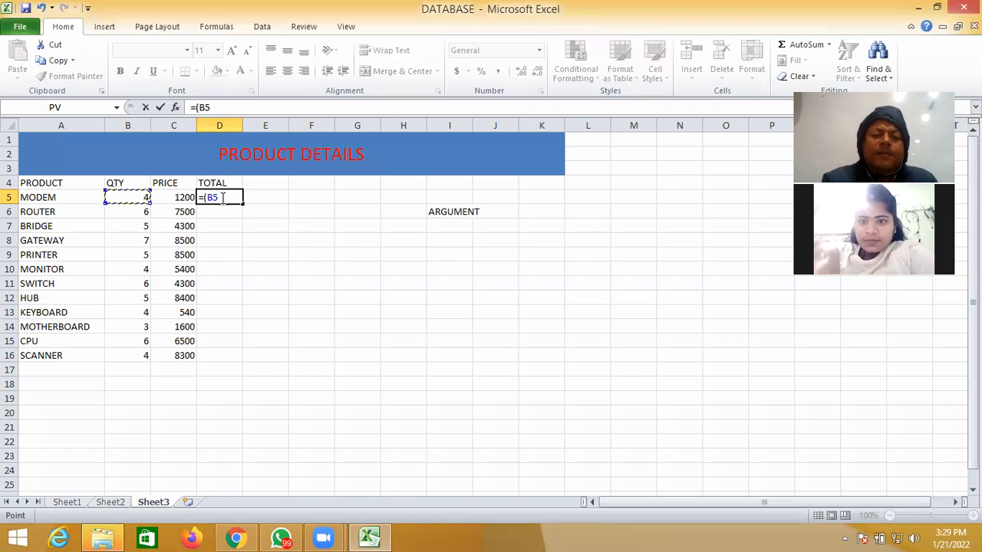
text(*)
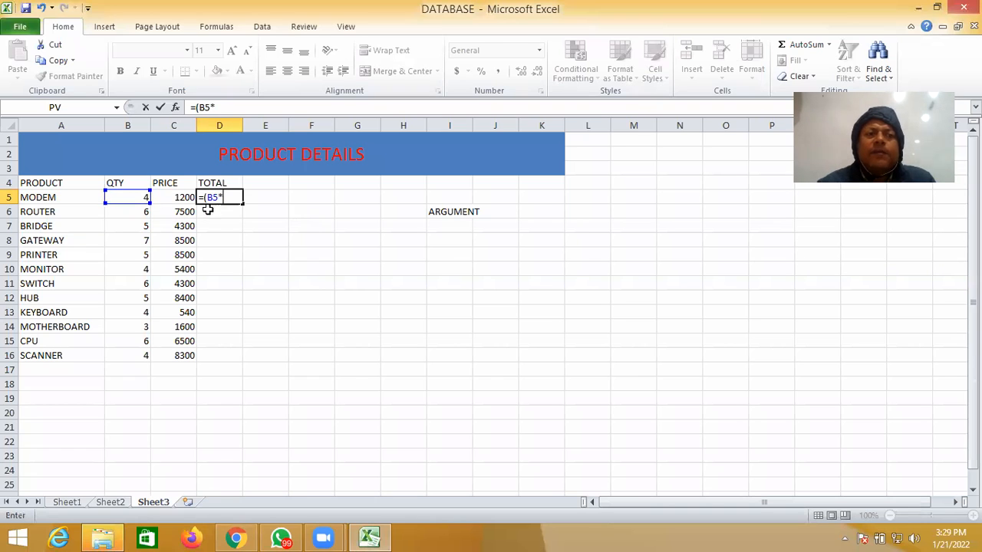
click(186, 197)
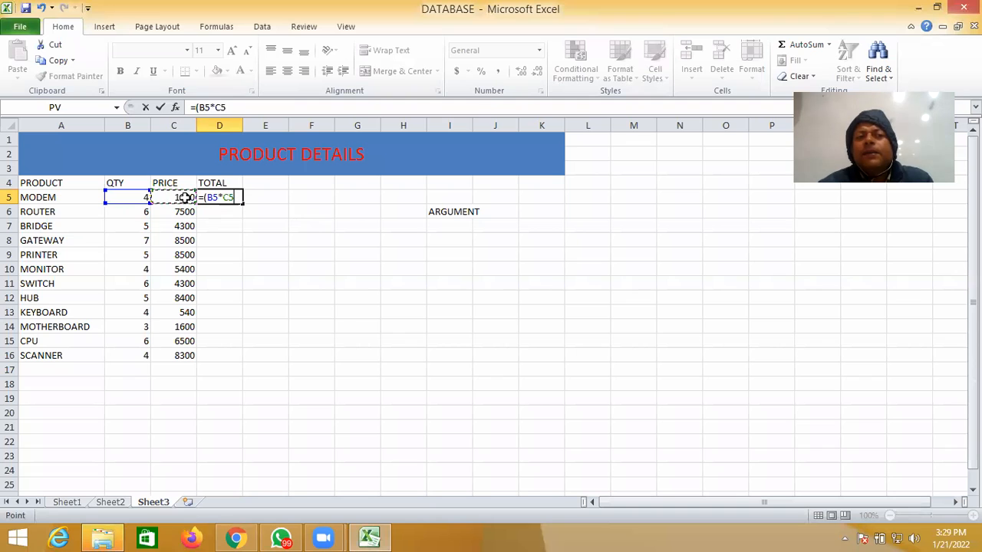
text())
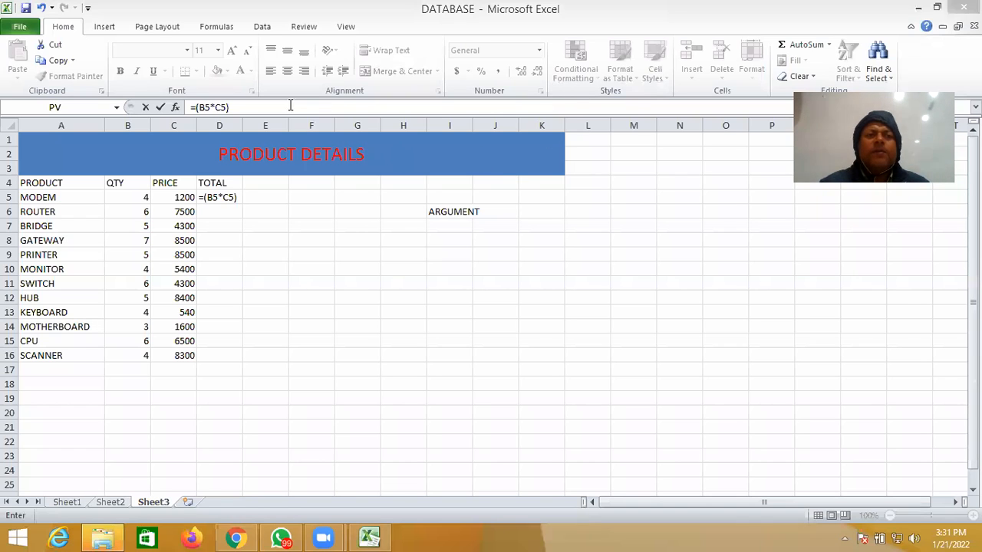
click(232, 108)
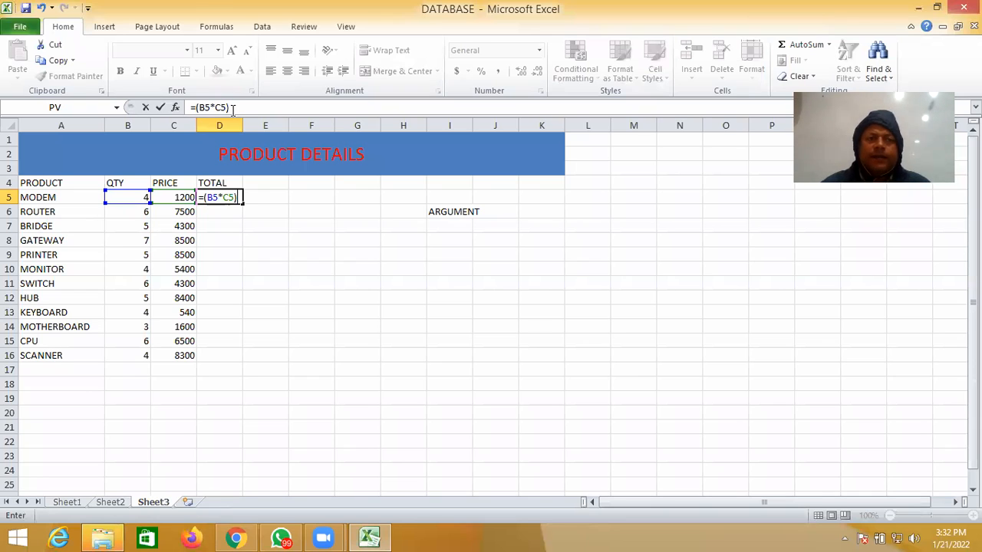
key(Return)
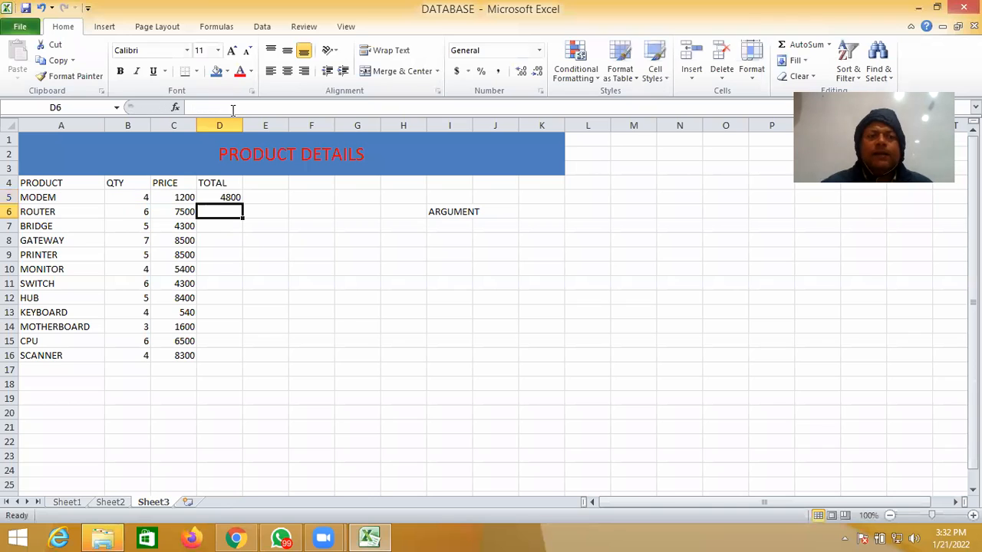
Copy the MODEM total formula from D5 down the TOTAL column to the SCANNER row.
click(226, 198)
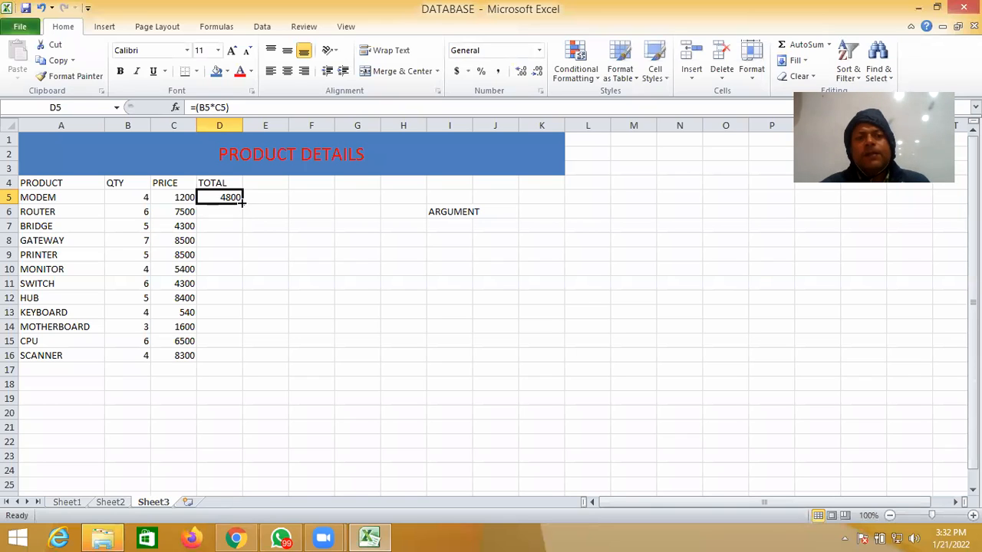
drag(242, 201, 243, 354)
drag(242, 355, 244, 359)
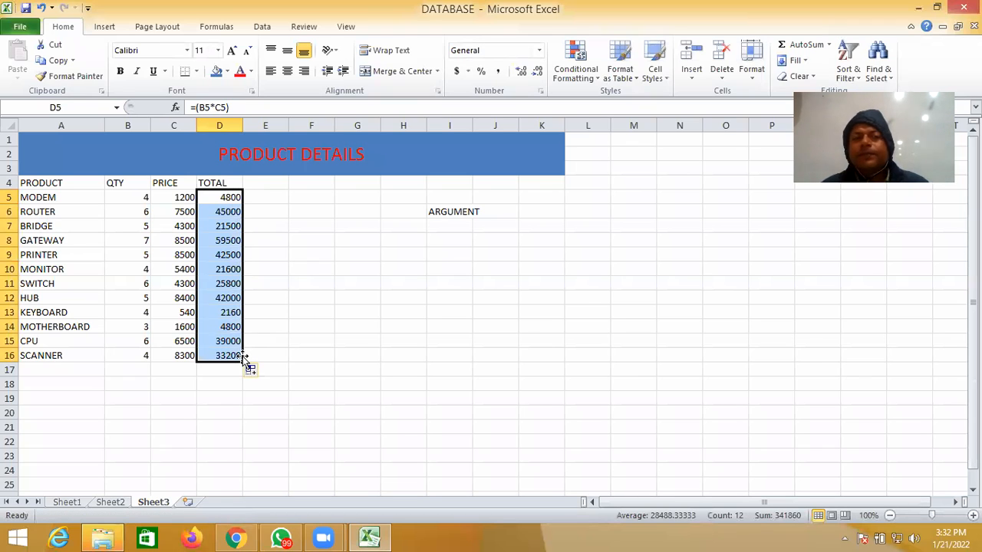
click(256, 327)
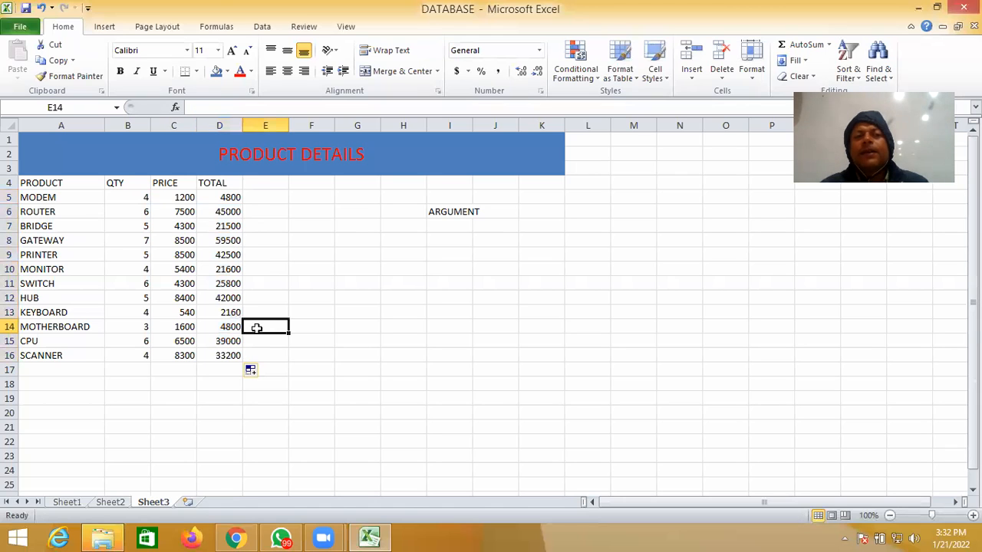
Clear the copied total formulas from D6:D16, keeping the formula in D5.
click(227, 214)
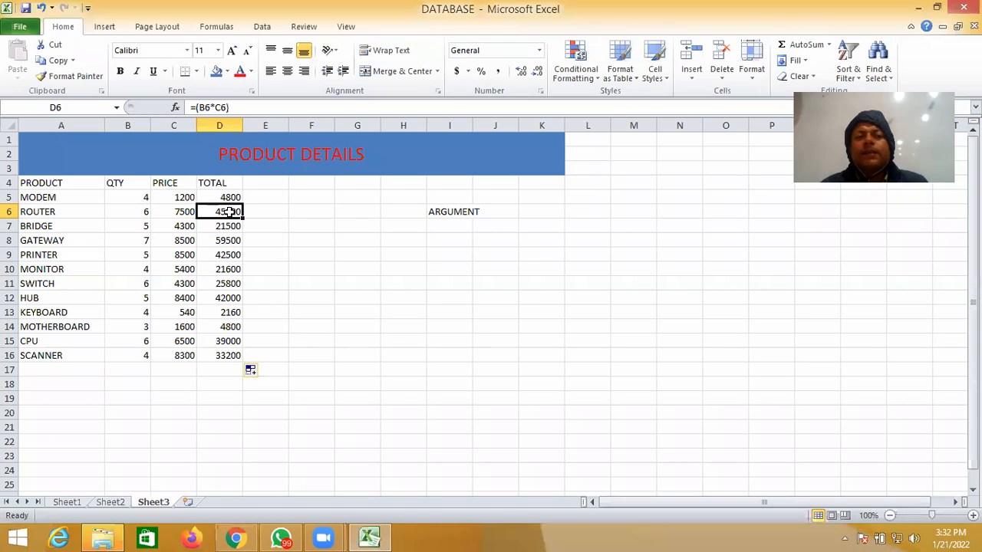
drag(229, 239, 239, 355)
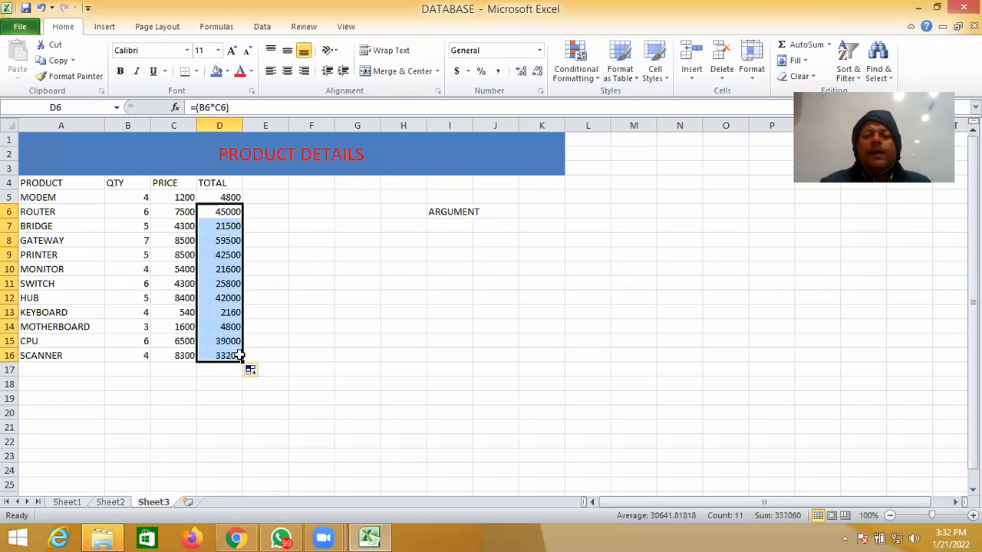
key(Delete)
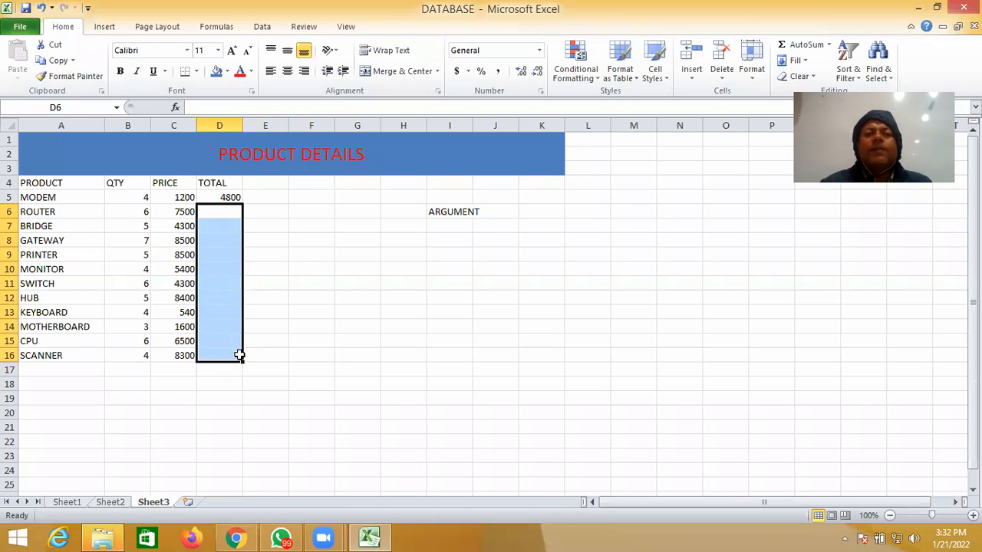
Auto-fill the D5 formula through row 16, and clear the filled cells D6:D16 again.
click(229, 198)
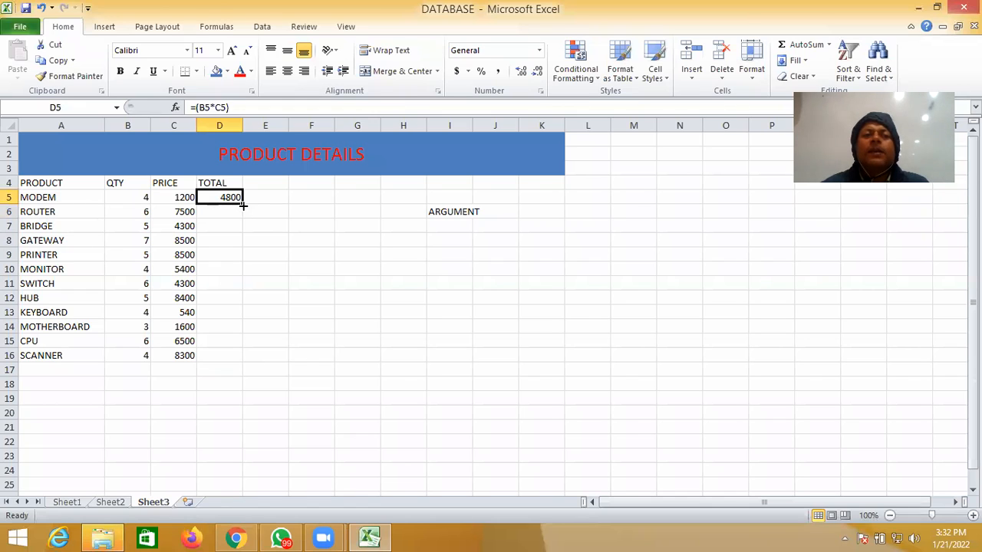
double_click(243, 205)
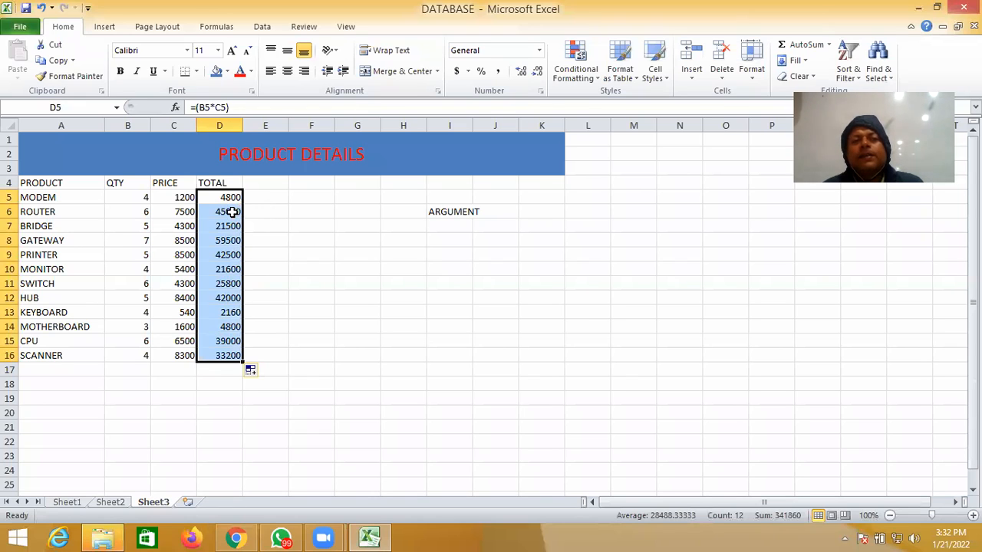
click(232, 212)
drag(232, 212, 238, 365)
key(Delete)
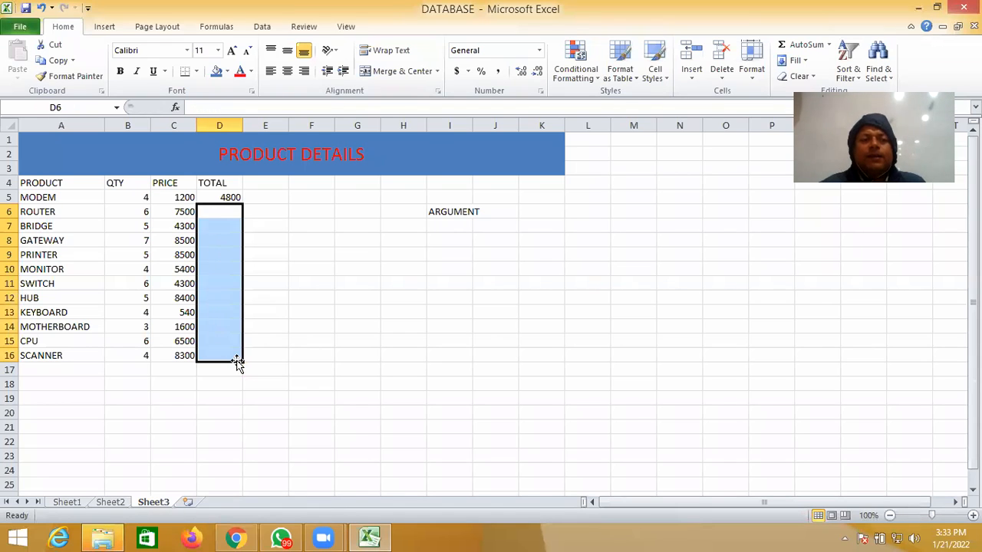
Auto-fill the =(B5*C5) formula from D5 down to D16 to calculate every product's total.
click(233, 197)
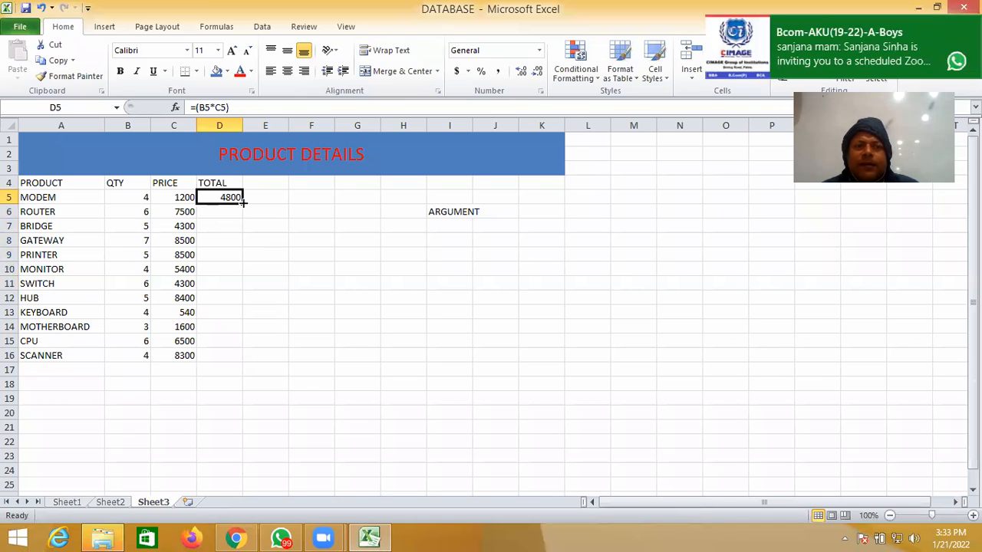
double_click(242, 201)
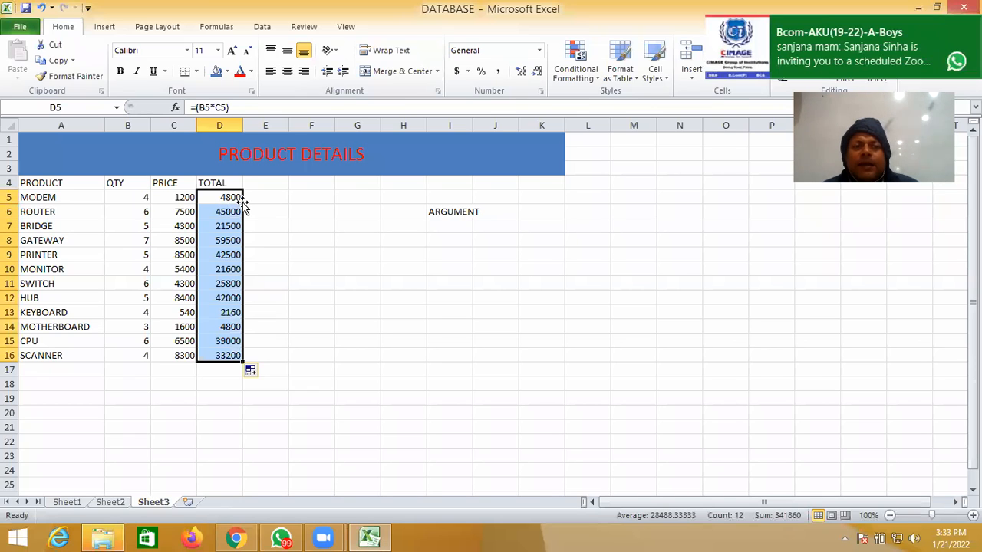
click(274, 312)
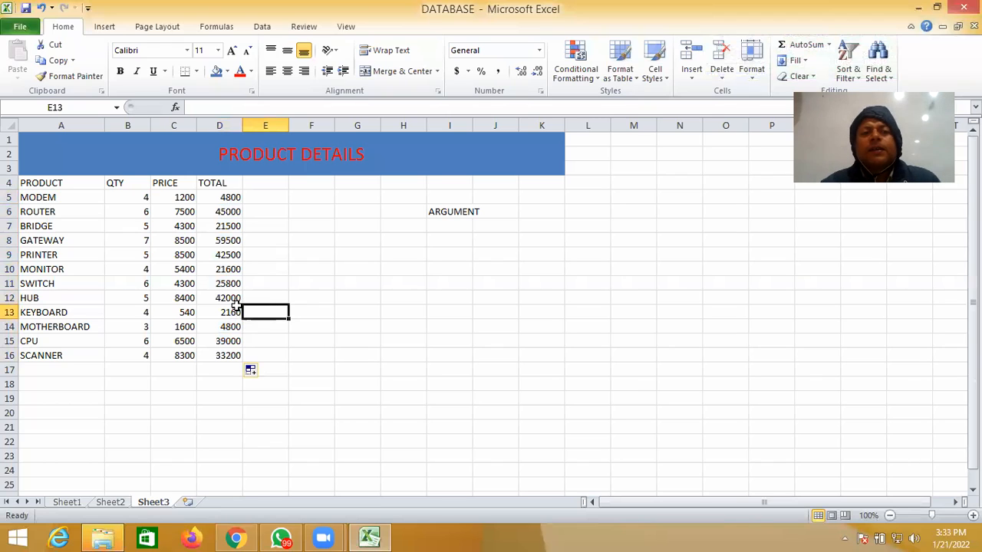
click(232, 198)
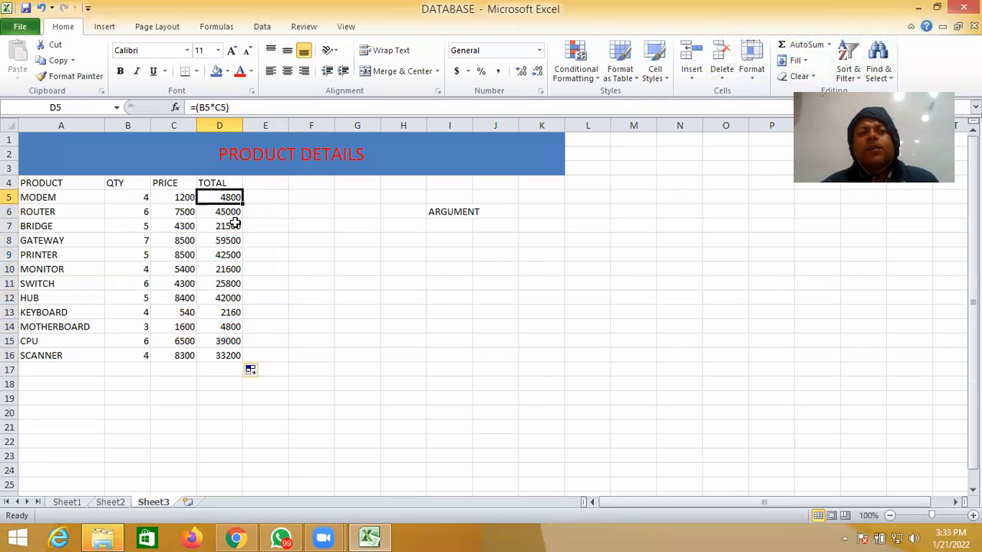
click(218, 373)
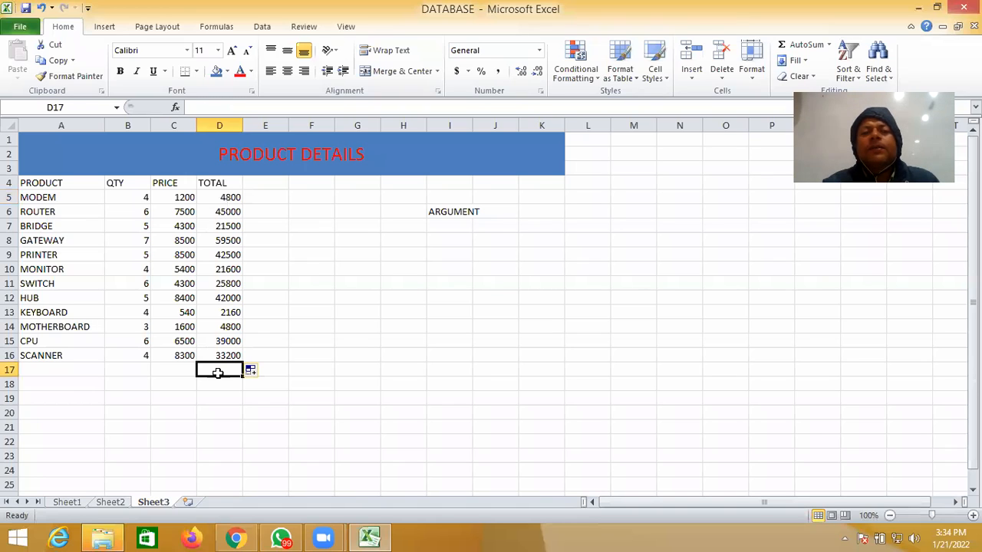
text(=)
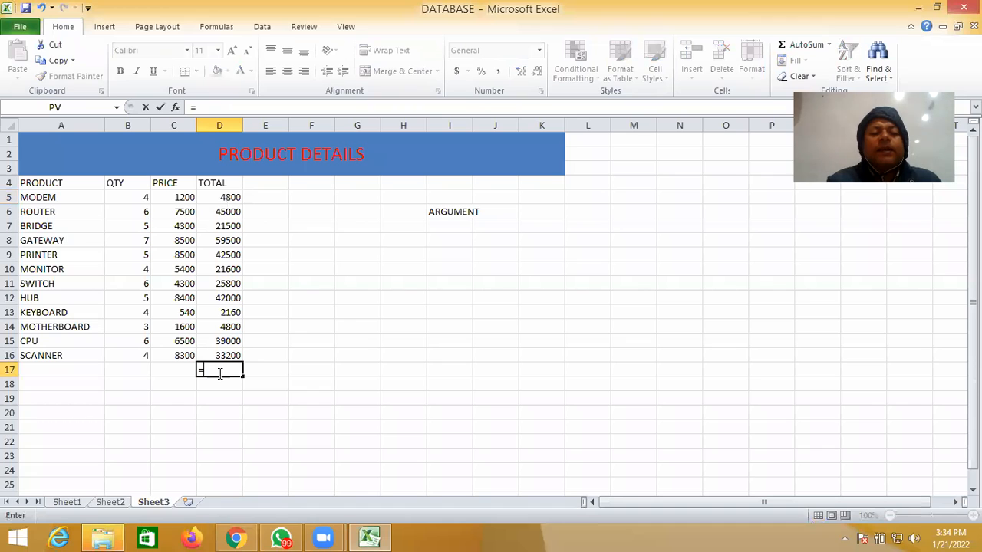
text(SU)
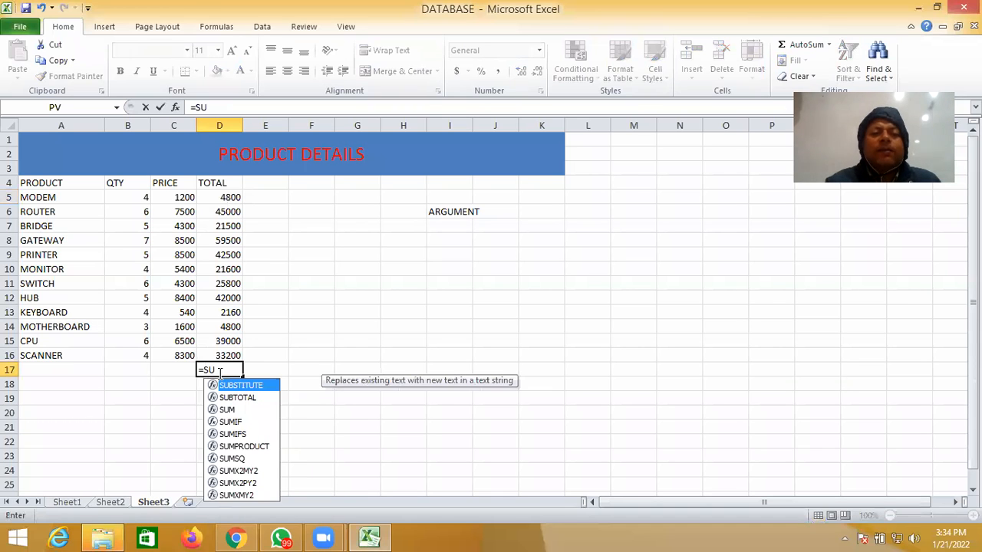
text(M()
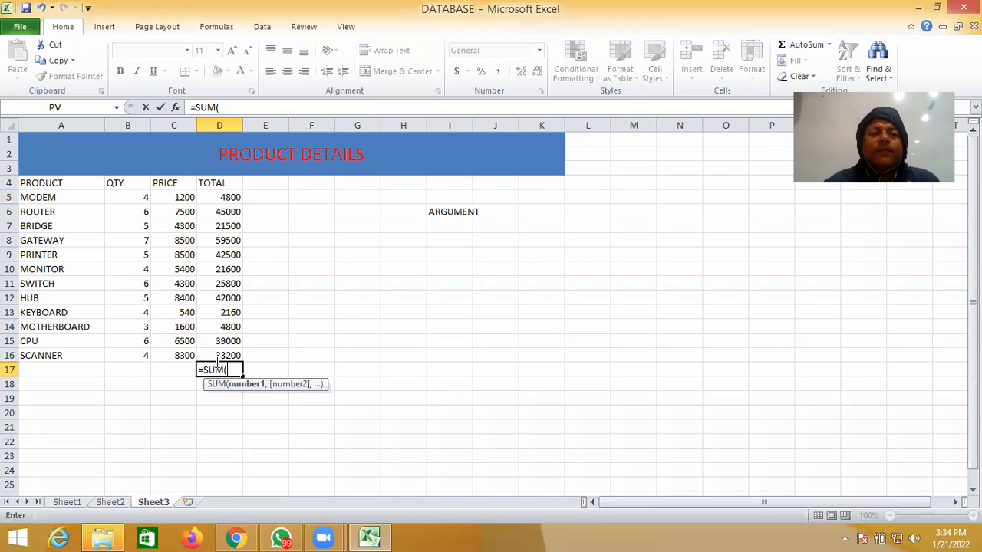
click(232, 198)
click(232, 226)
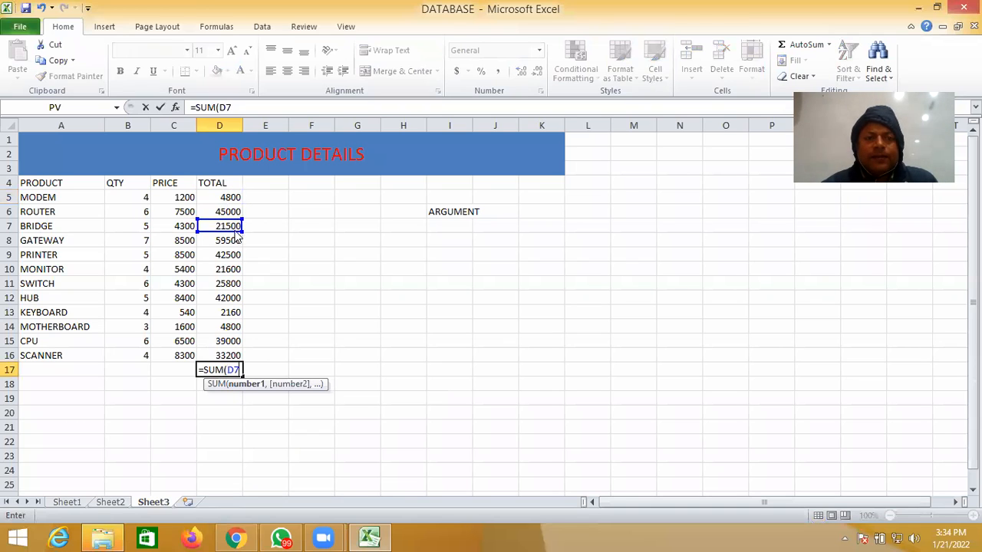
click(233, 198)
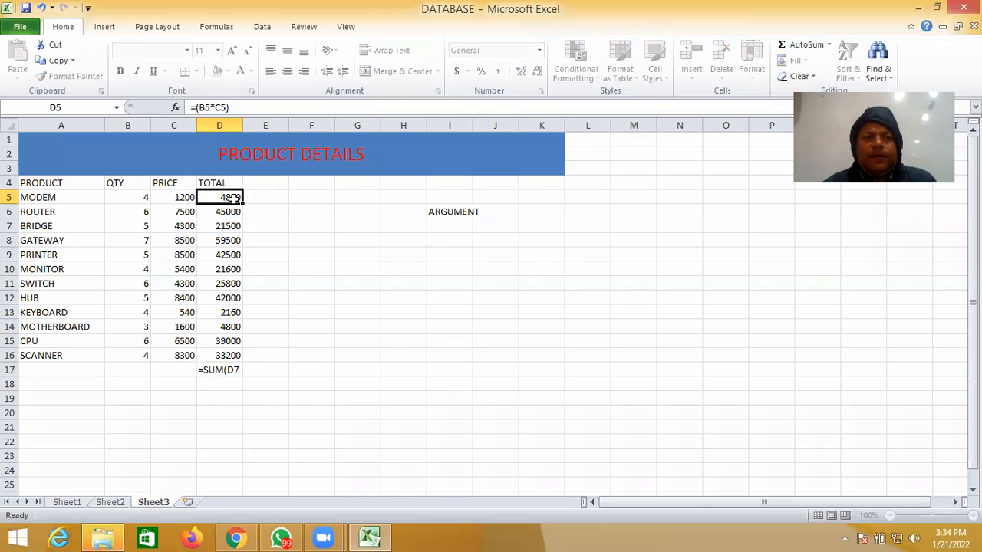
drag(233, 198, 244, 358)
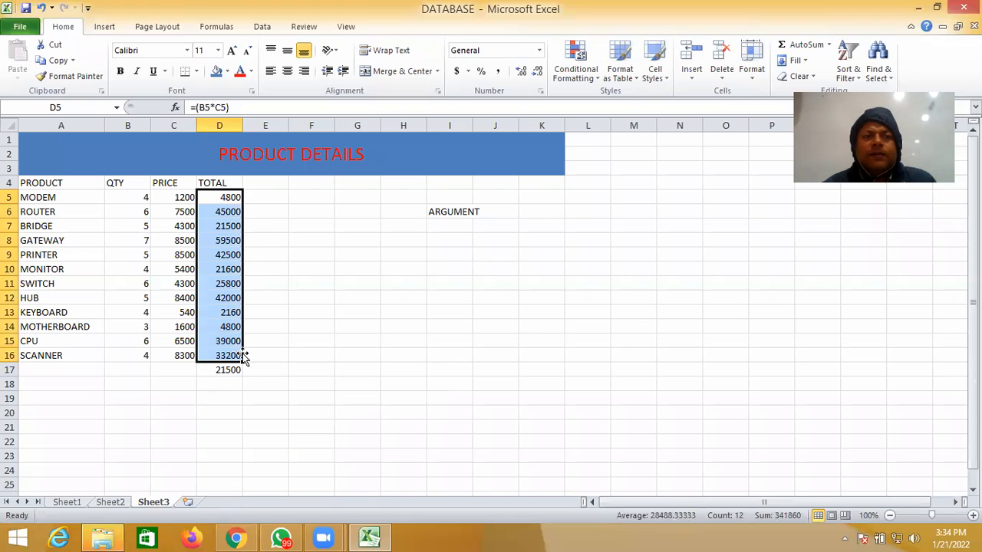
click(257, 367)
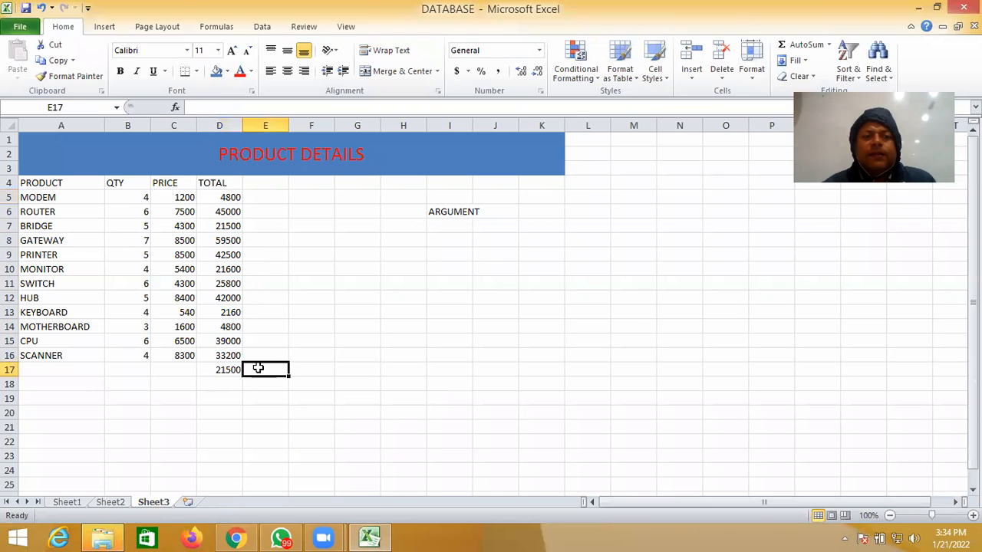
click(230, 378)
click(228, 369)
click(277, 374)
click(230, 374)
key(Delete)
Write the formula =SUM(D5:D16) in D17 to add up all the product totals.
text(=)
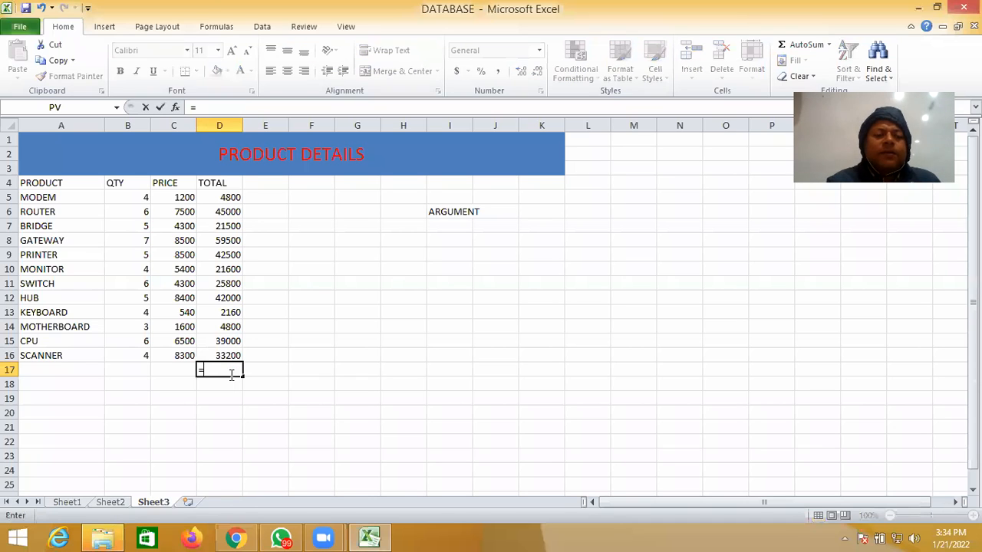
text(SUM)
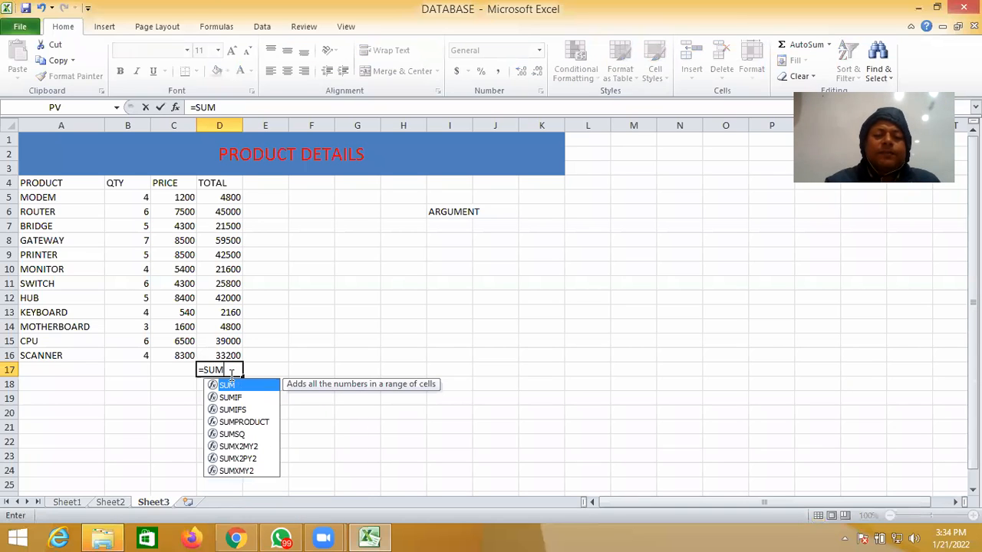
text(()
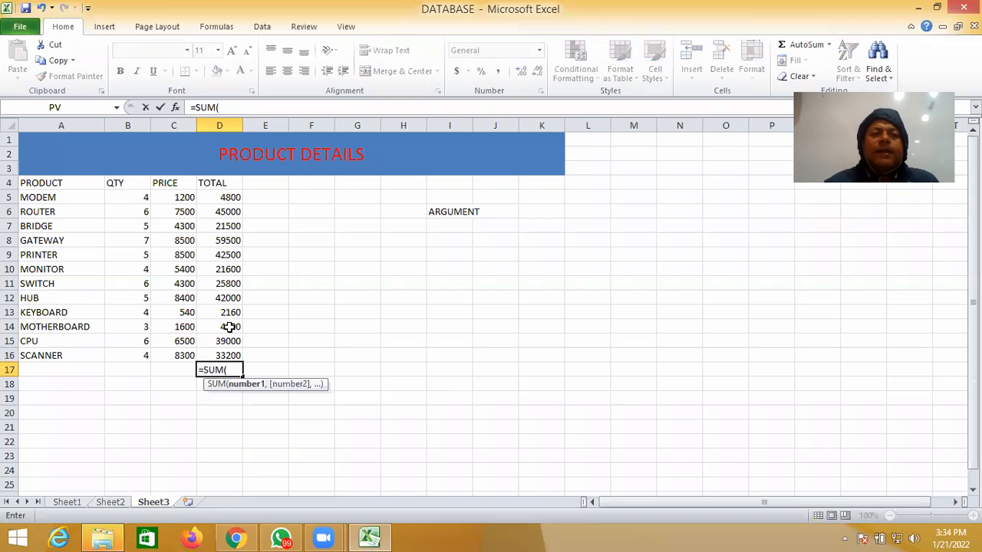
click(231, 198)
drag(231, 198, 242, 352)
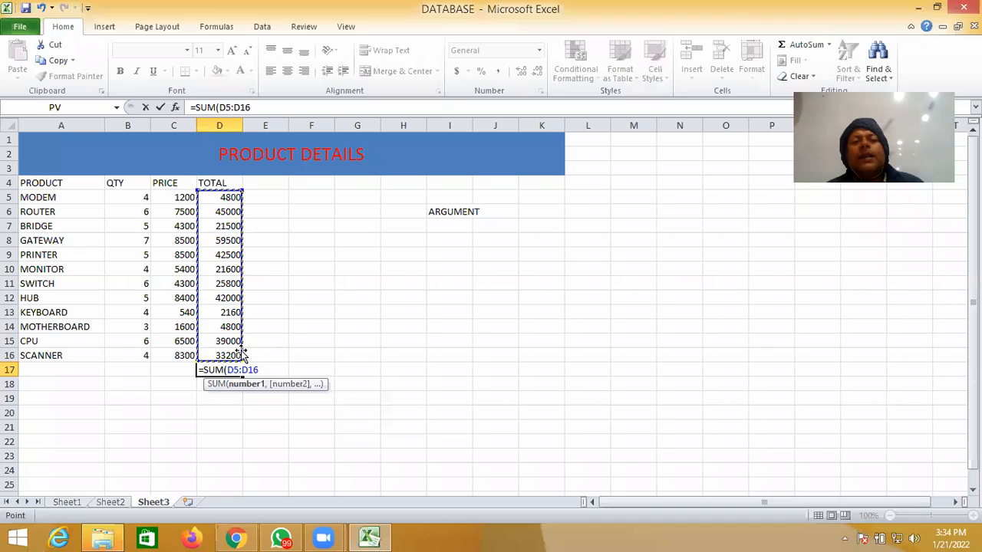
click(260, 107)
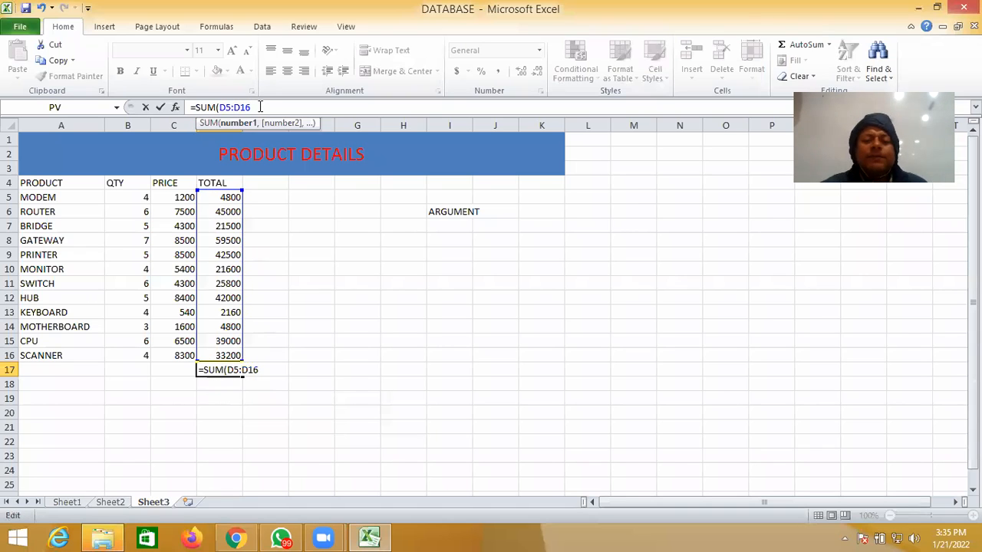
text())
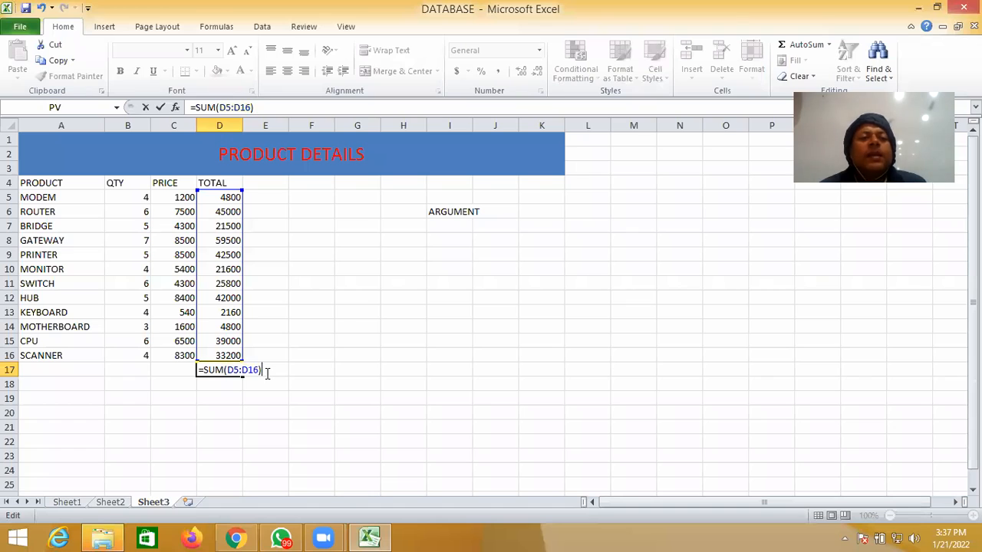
Erase the SUM formula being edited in D17 and cancel the entry, leaving the cell empty.
key(BackSpace)
key(BackSpace)
key(BackSpace)
key(BackSpace)
key(BackSpace)
key(BackSpace)
key(BackSpace)
key(BackSpace)
key(BackSpace)
key(BackSpace)
key(BackSpace)
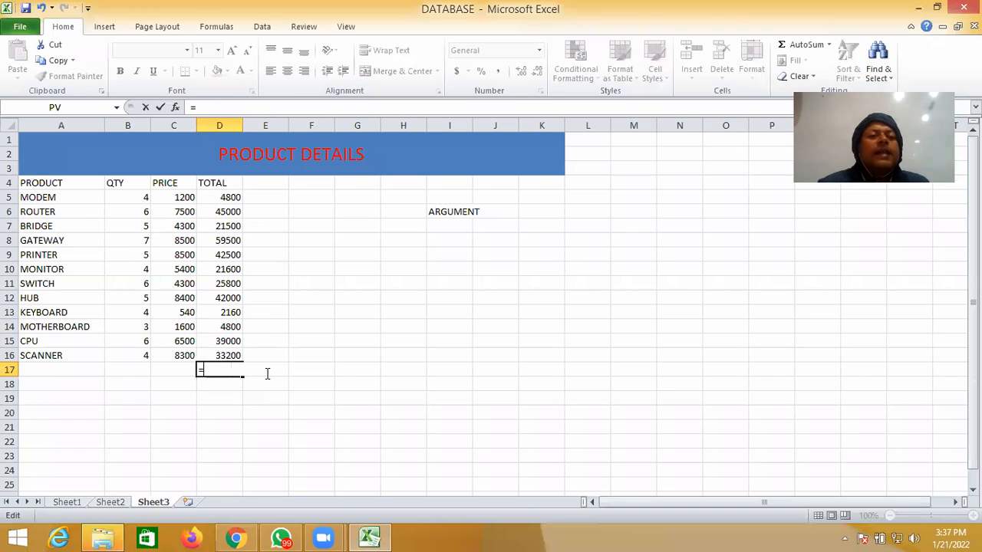
key(Escape)
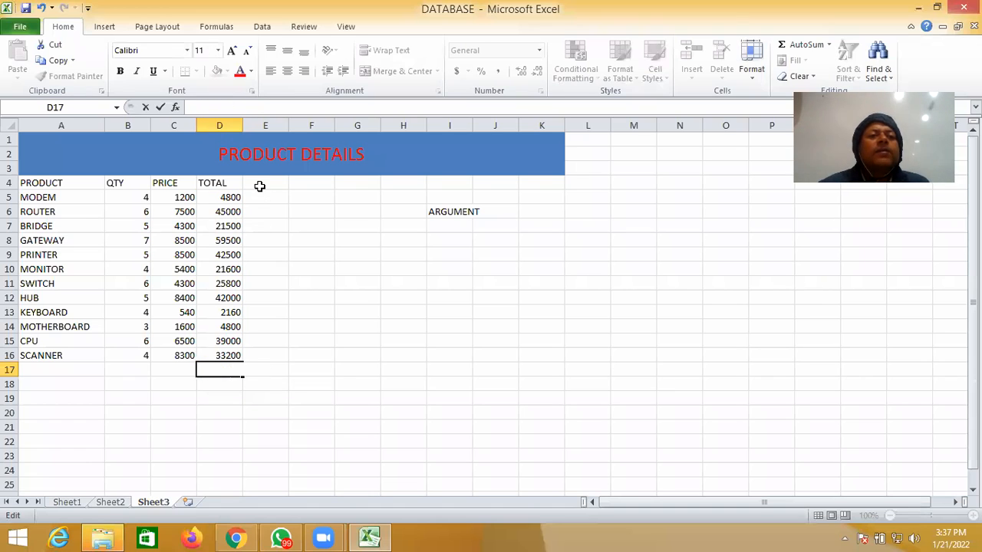
Clear the TOTAL heading and all product totals from D4:D16.
click(260, 186)
click(229, 198)
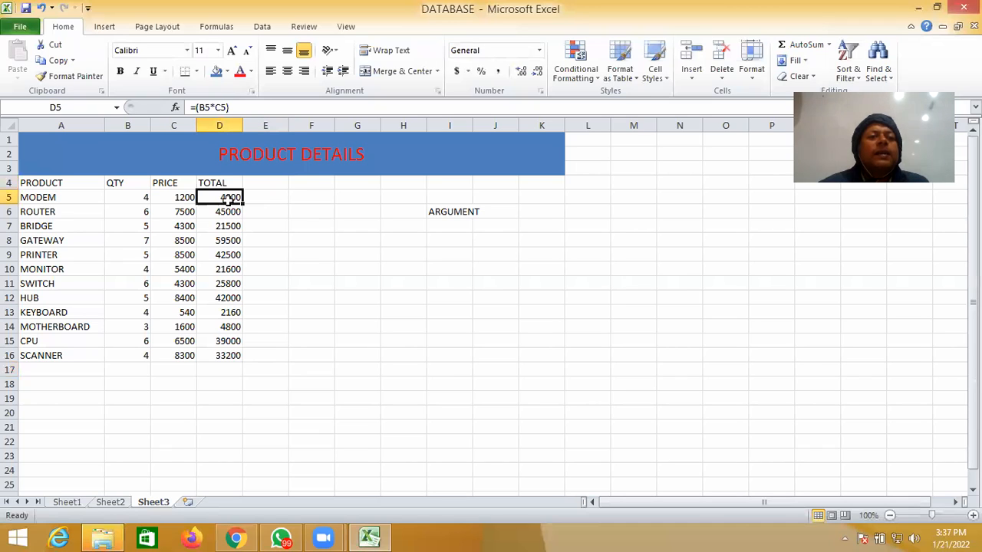
click(228, 184)
drag(228, 184, 241, 355)
key(Delete)
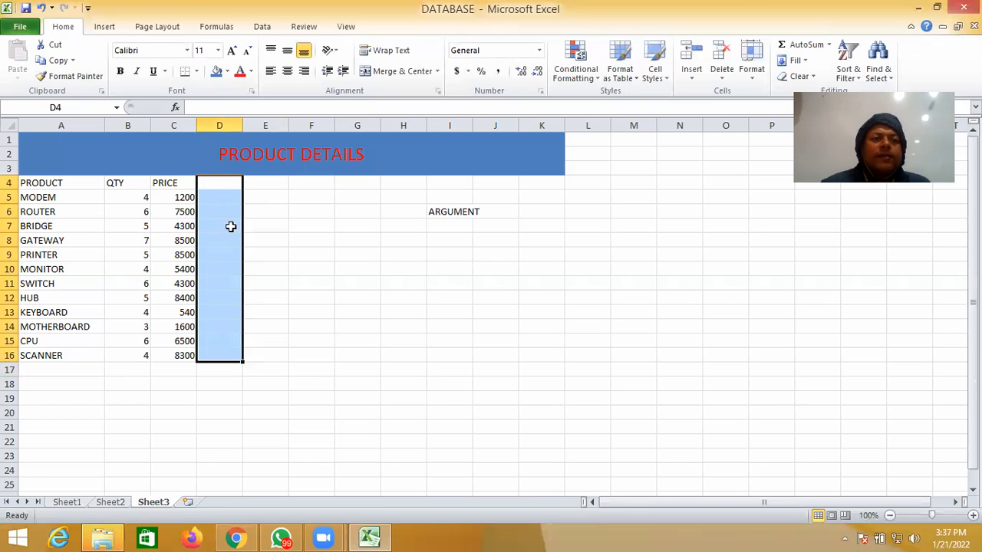
Enter RELATIVE as the new heading of column D in D4, beside PRICE.
click(218, 183)
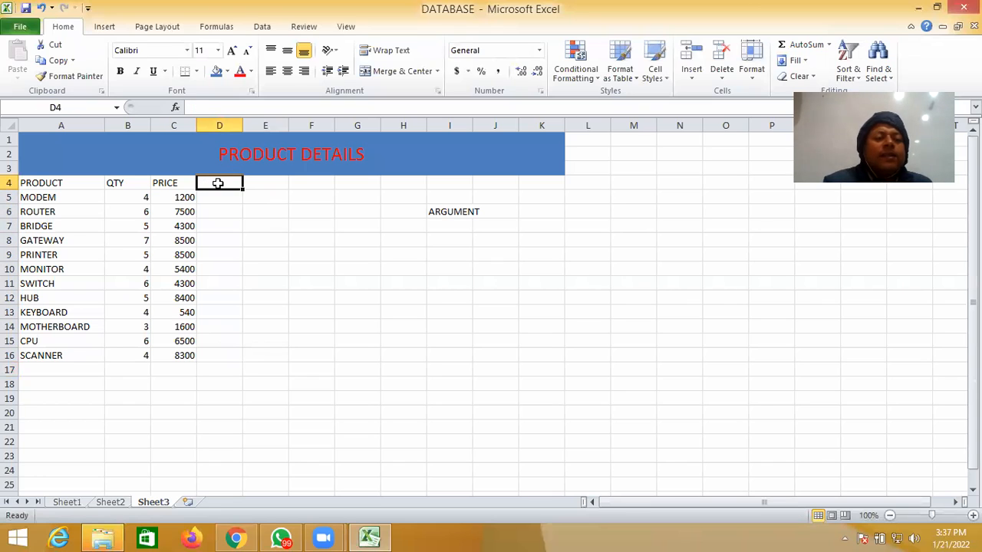
text(RELA)
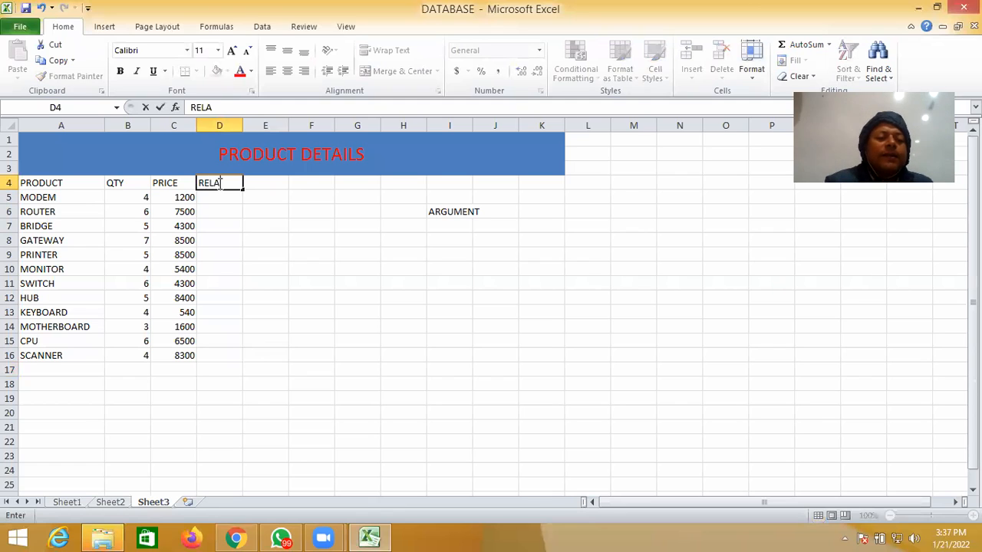
text(TIVE)
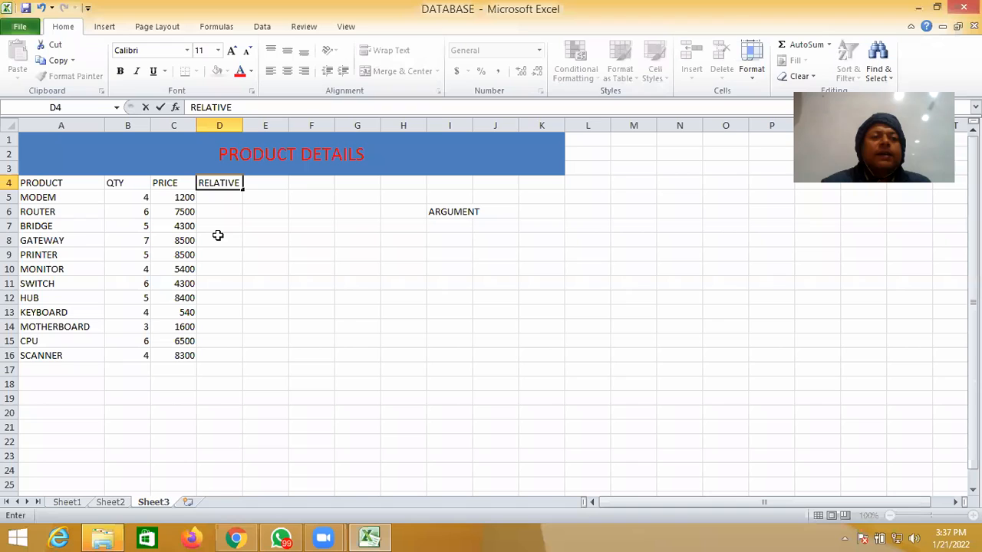
Enter the formula =(B5*C5) in D5 and auto-fill it down to D16 for every product.
click(221, 202)
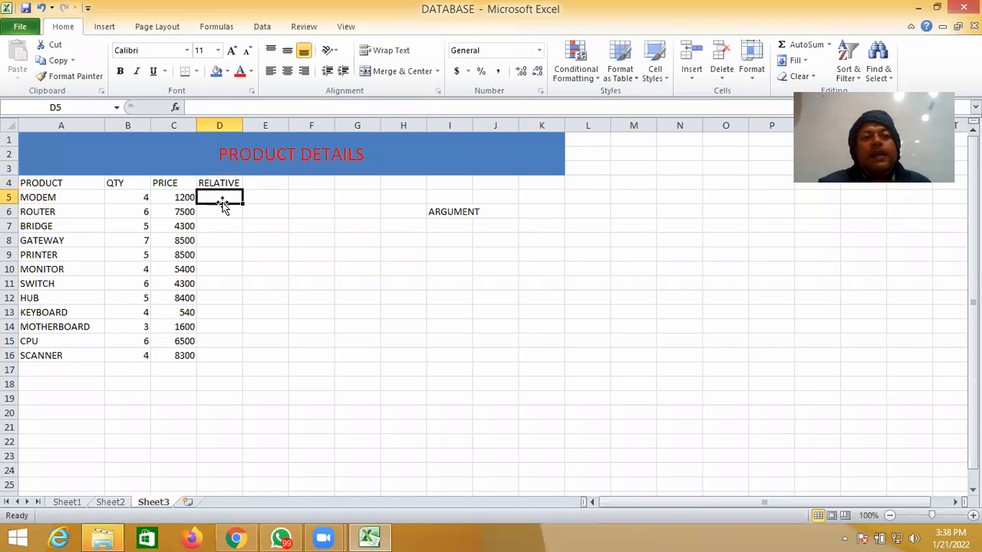
text(=)
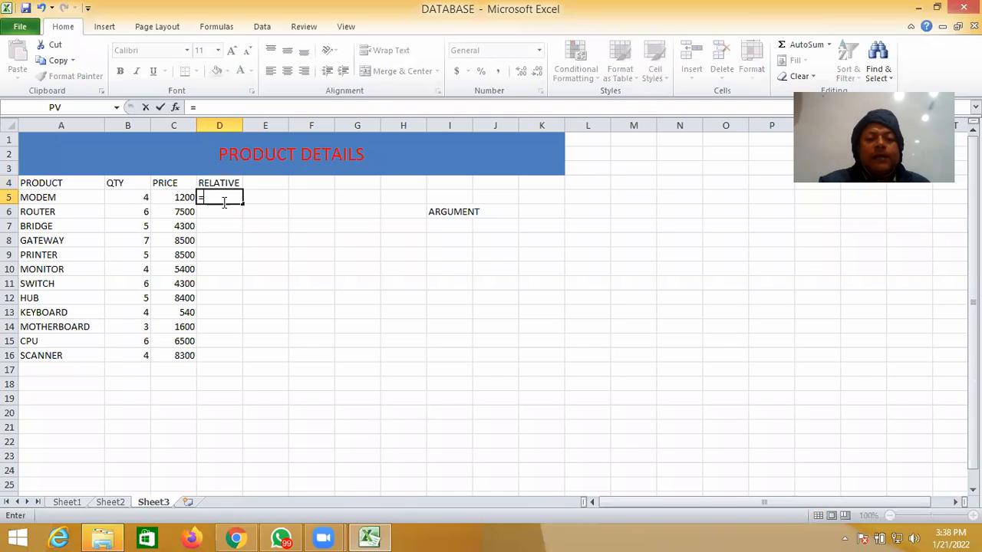
text(()
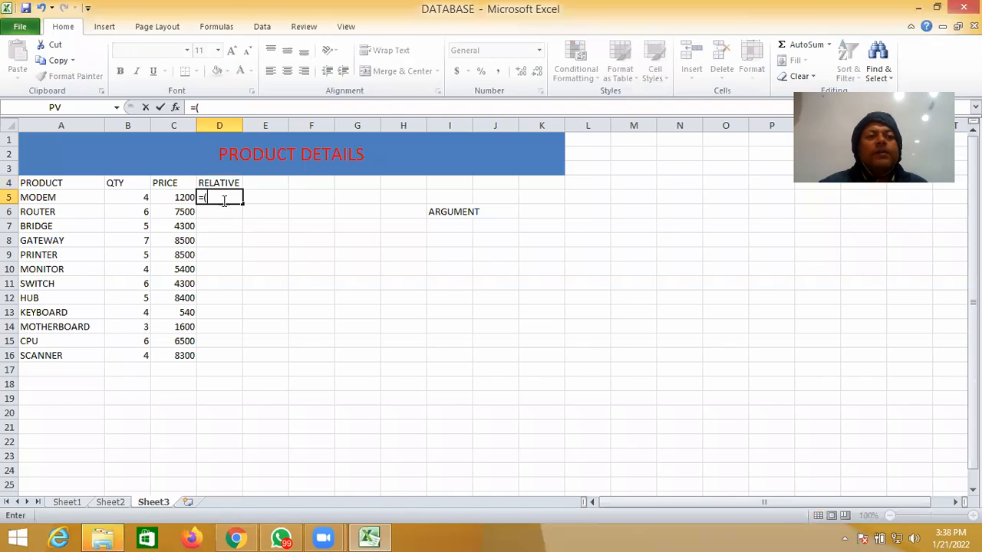
click(142, 196)
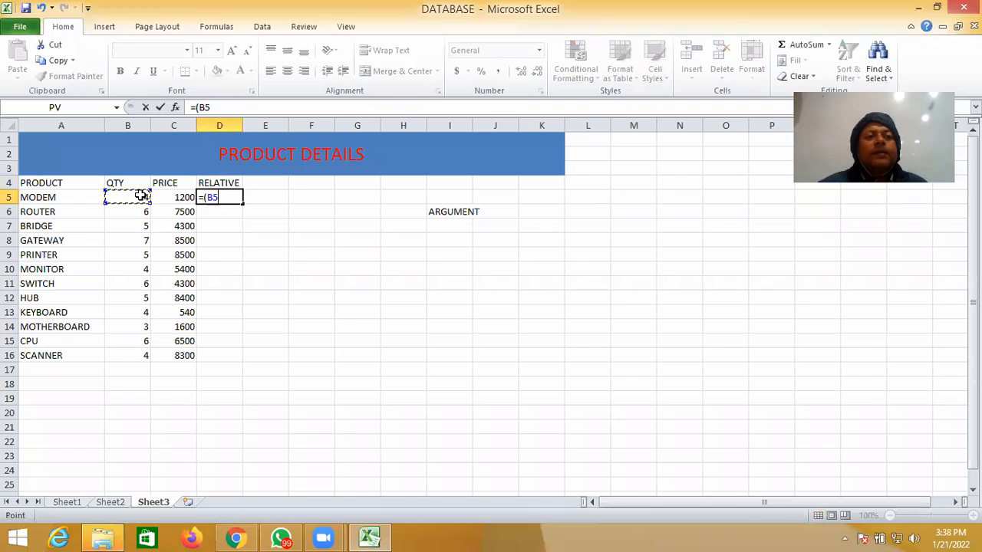
text(*)
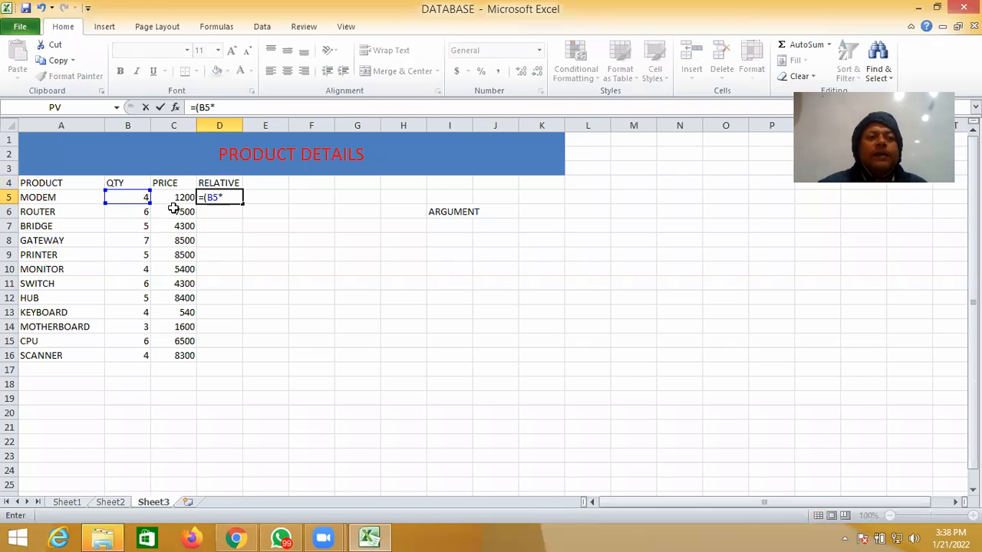
click(173, 198)
text())
key(Return)
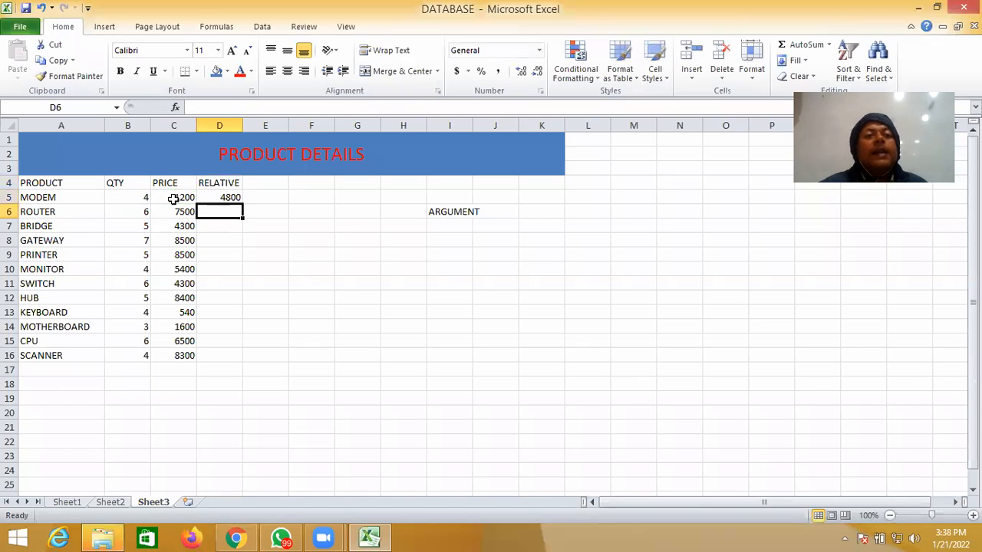
click(221, 198)
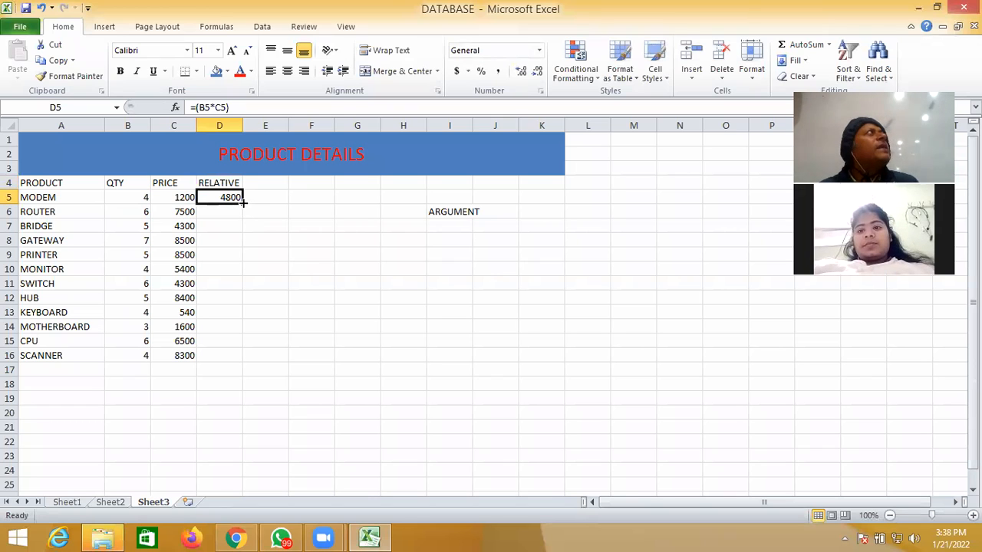
drag(243, 202, 247, 364)
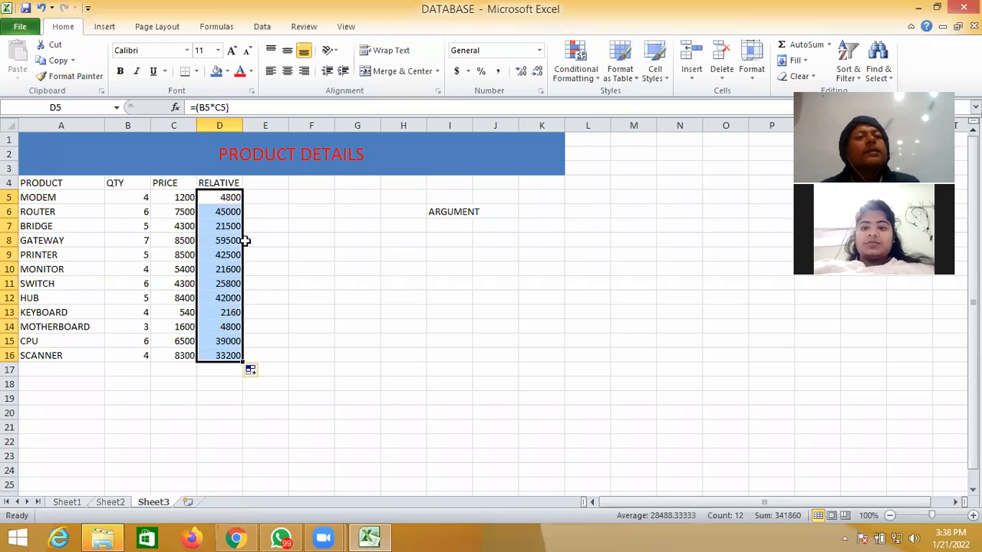
Compare the formulas in D5 to D10 to examine how their row references change from cell to cell.
click(230, 214)
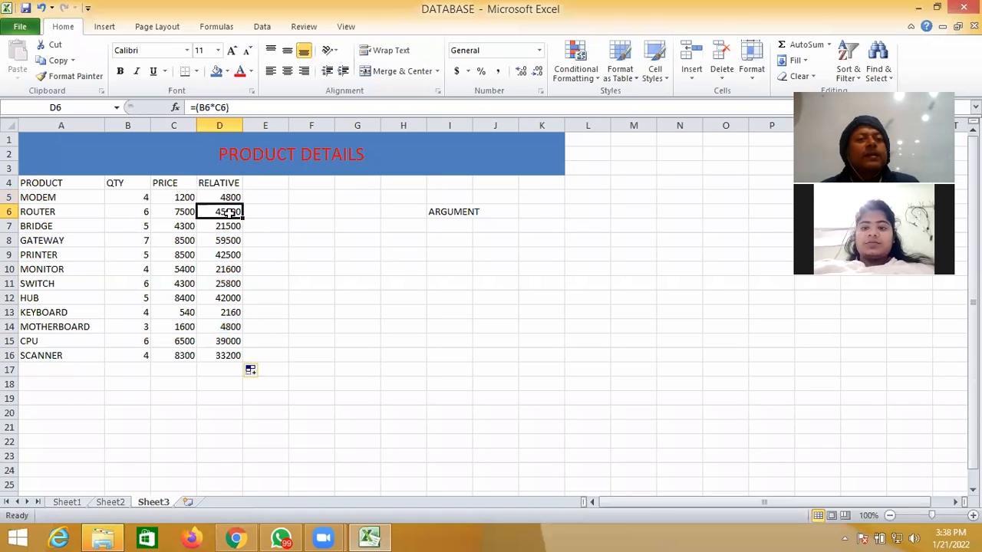
click(229, 197)
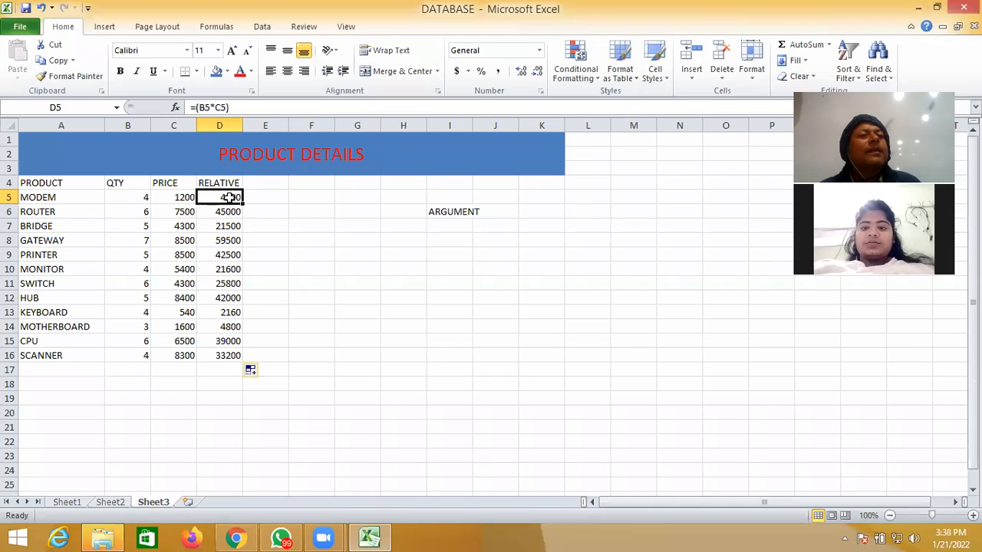
click(231, 213)
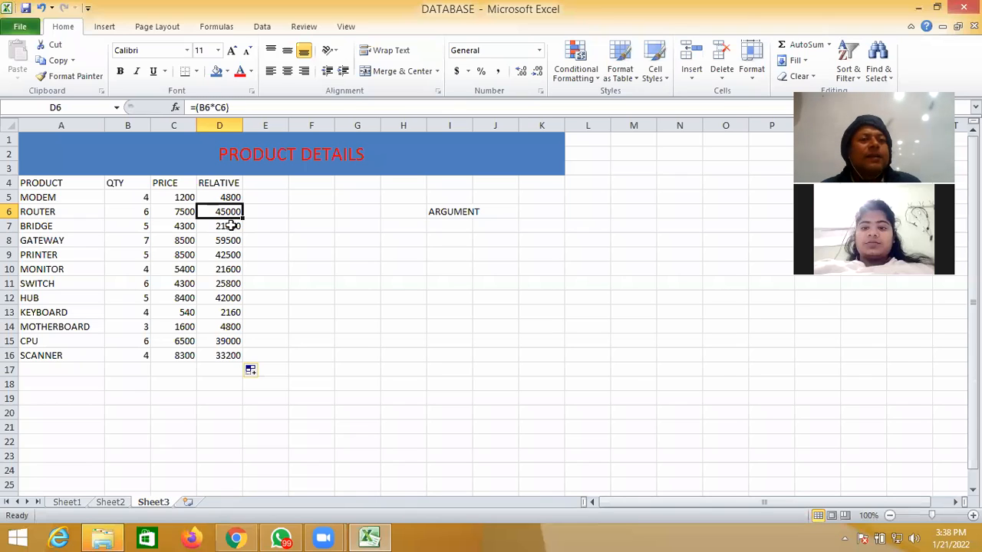
click(231, 226)
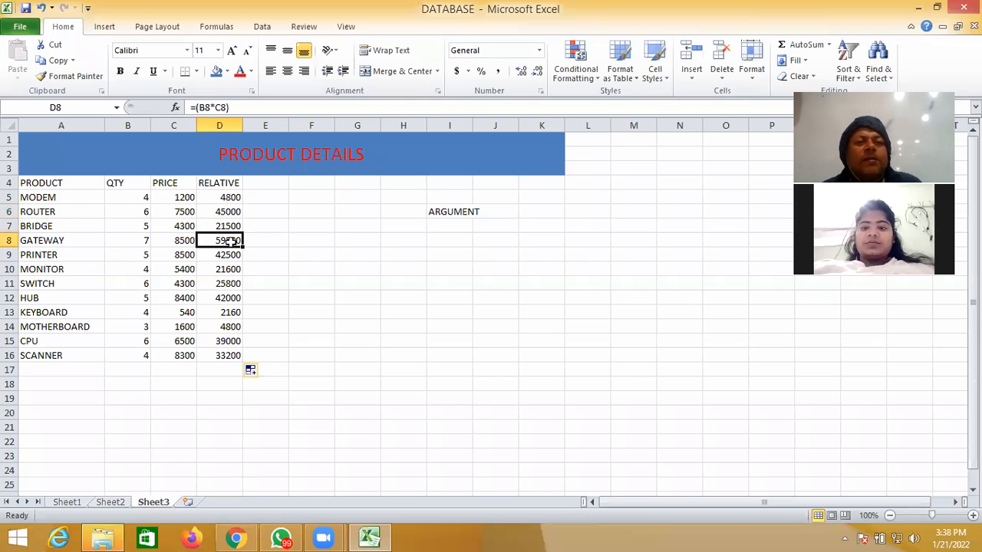
click(232, 260)
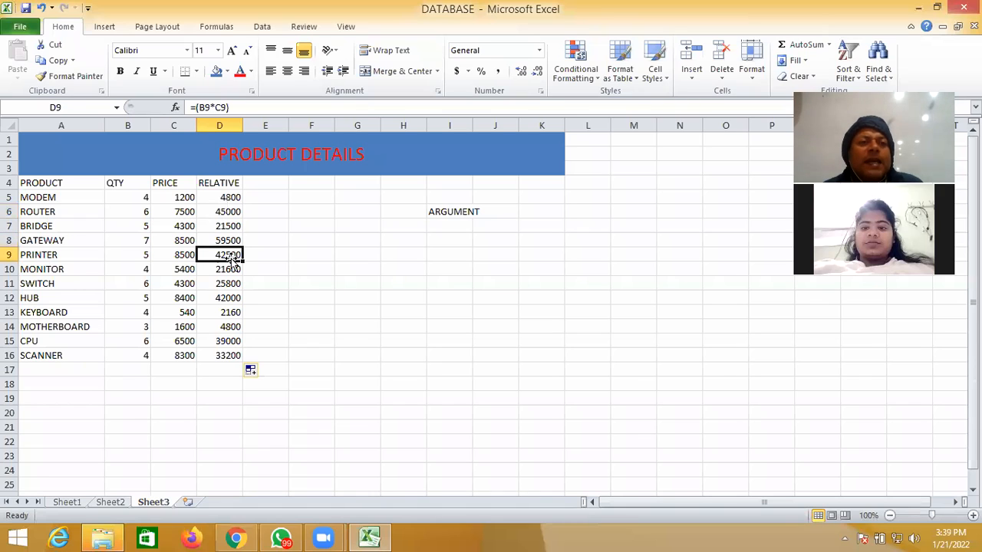
click(231, 269)
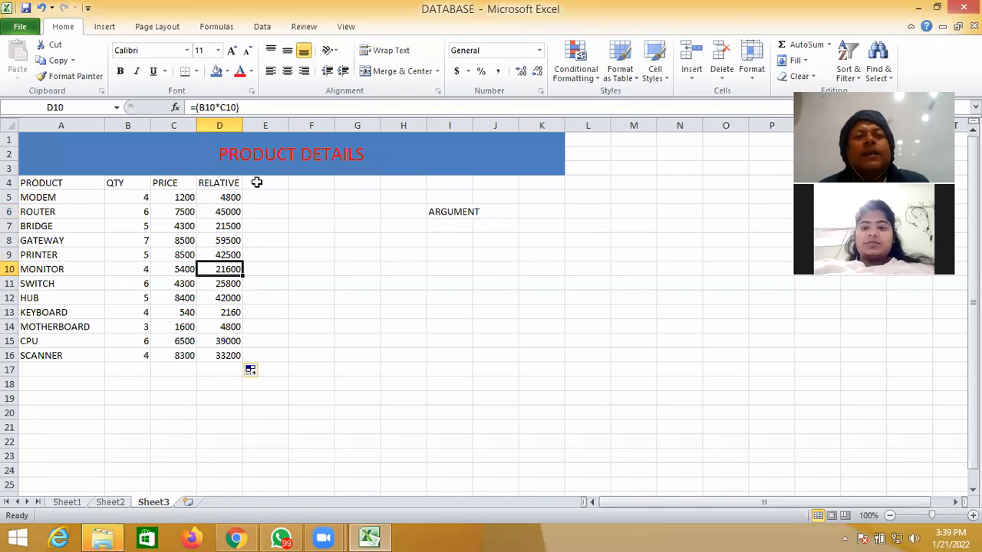
Enter ABSOLUTE as the heading of column E in E4, beside RELATIVE.
click(256, 183)
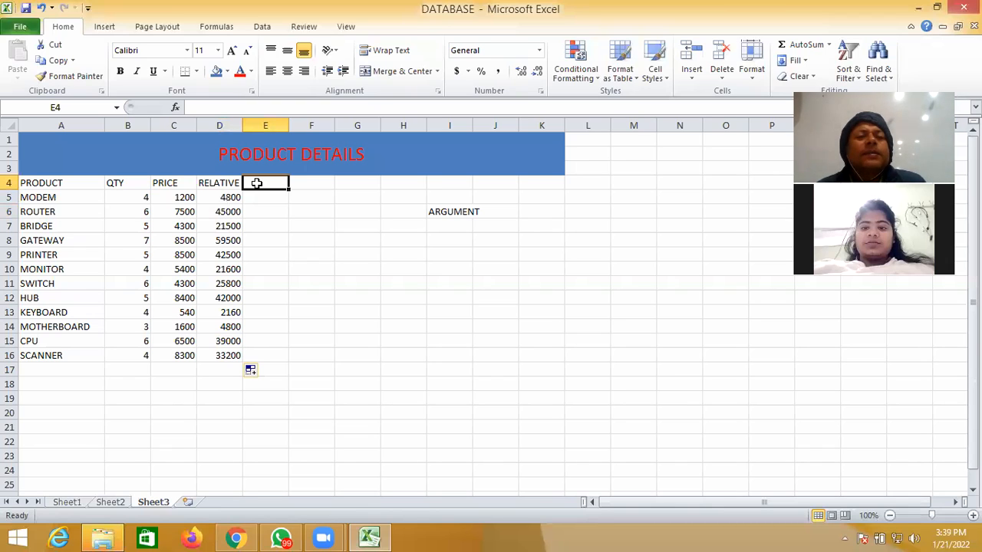
text(A)
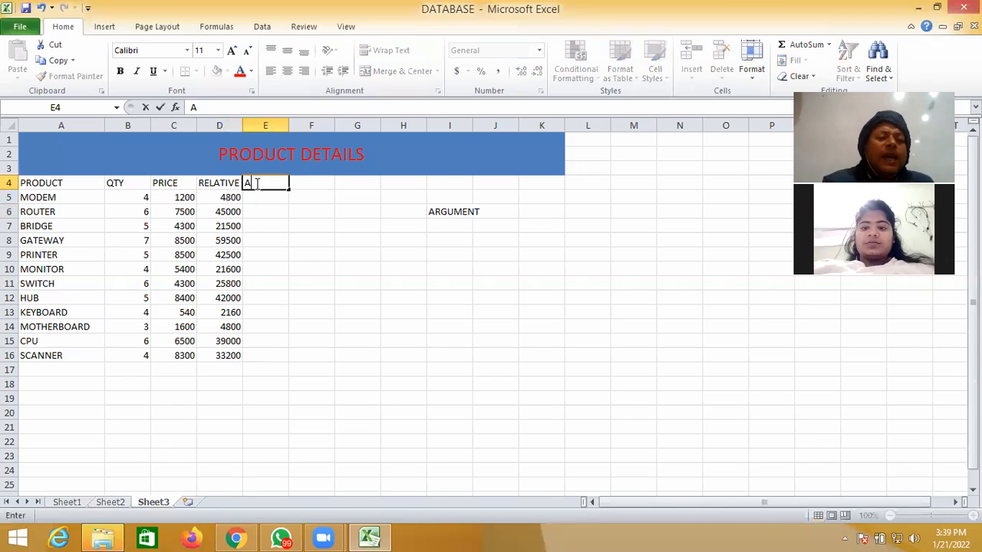
text(BSO)
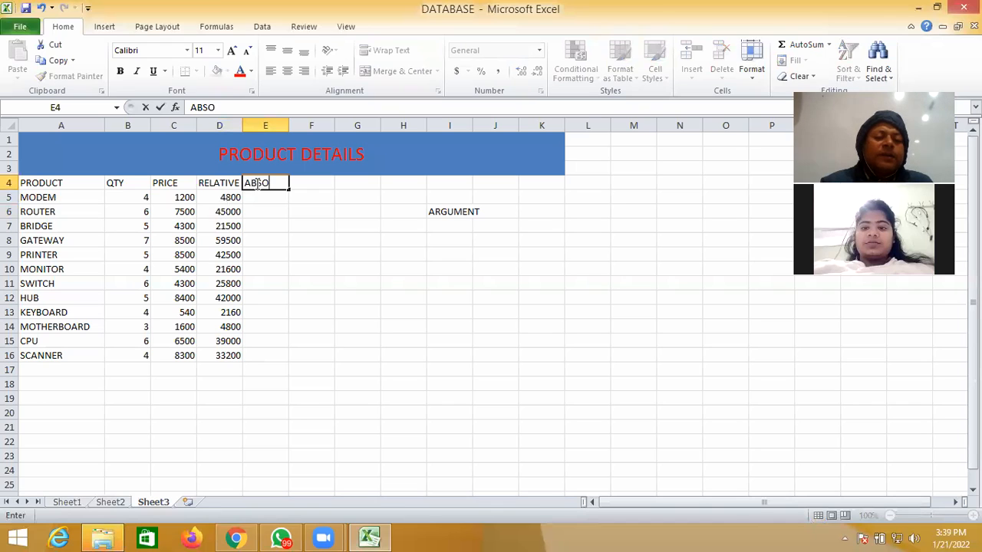
text(LUTE)
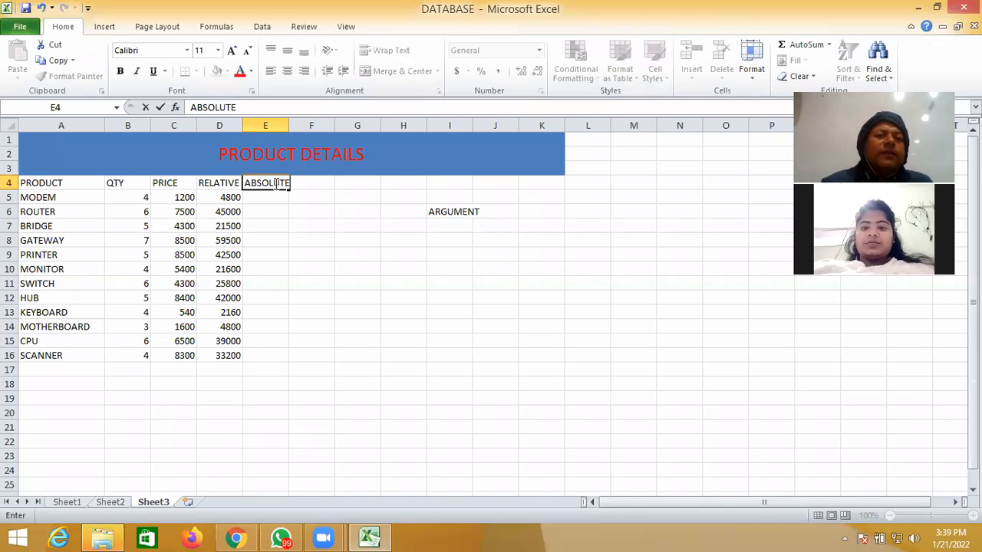
click(303, 211)
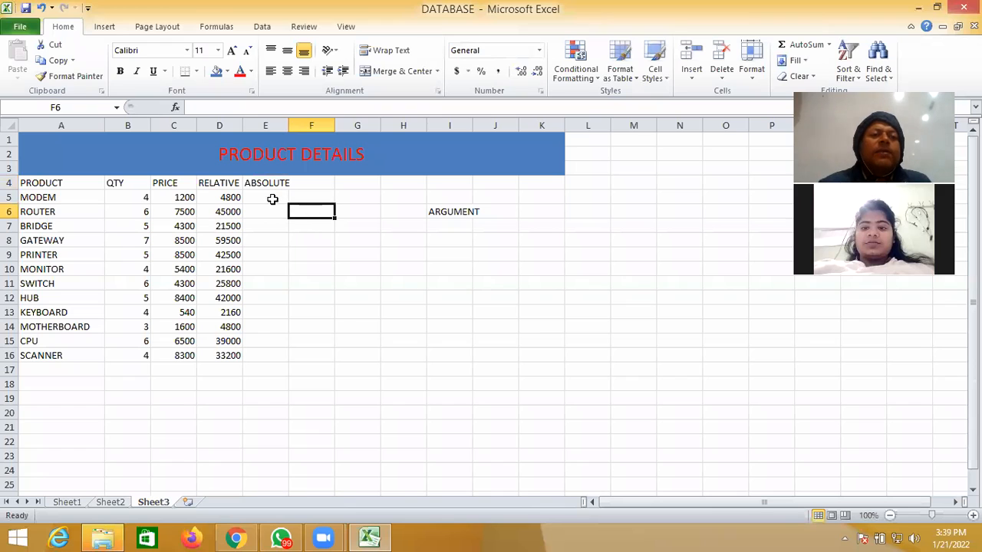
Enter the formula =($B$5*$C$5) in E5 and auto-fill it down to E16 for every product.
click(272, 197)
text(=)
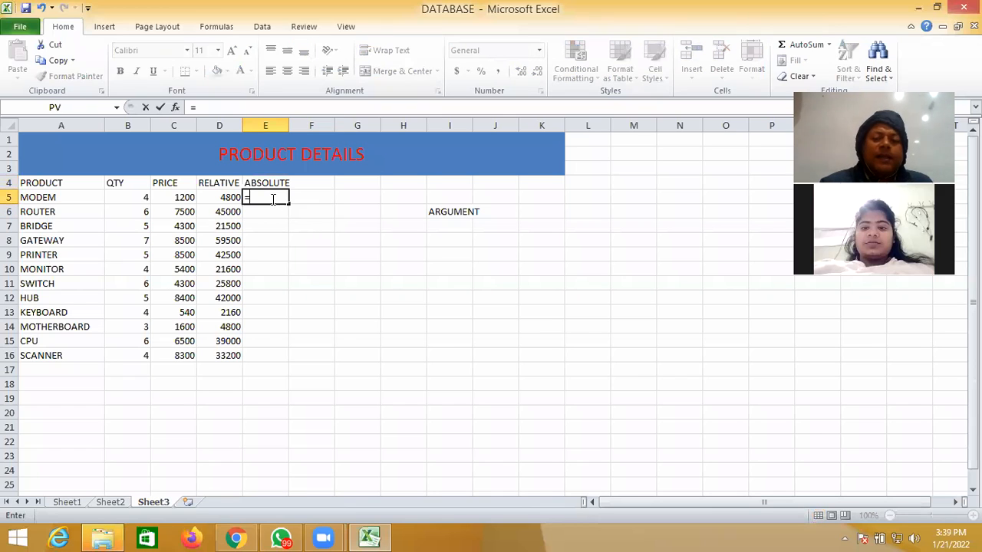
text(()
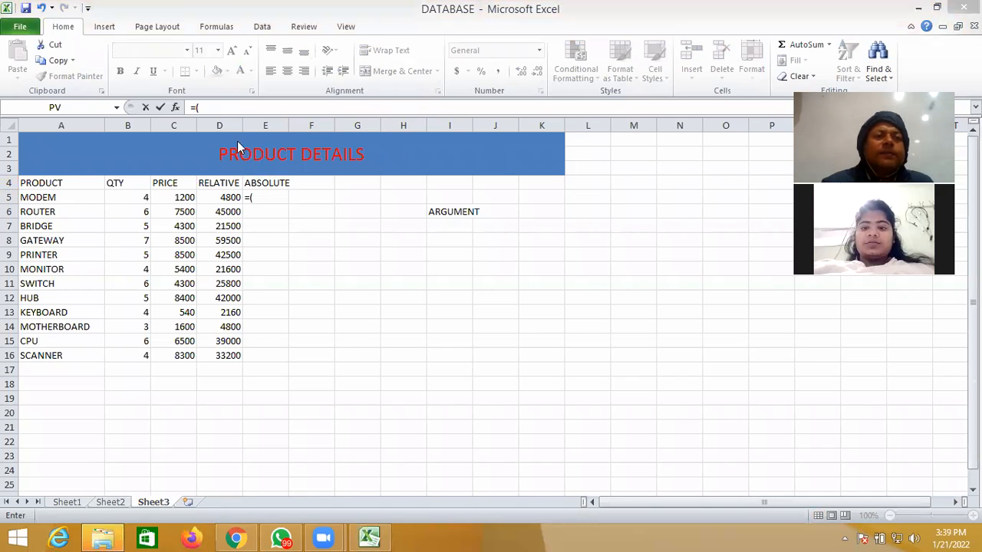
click(208, 108)
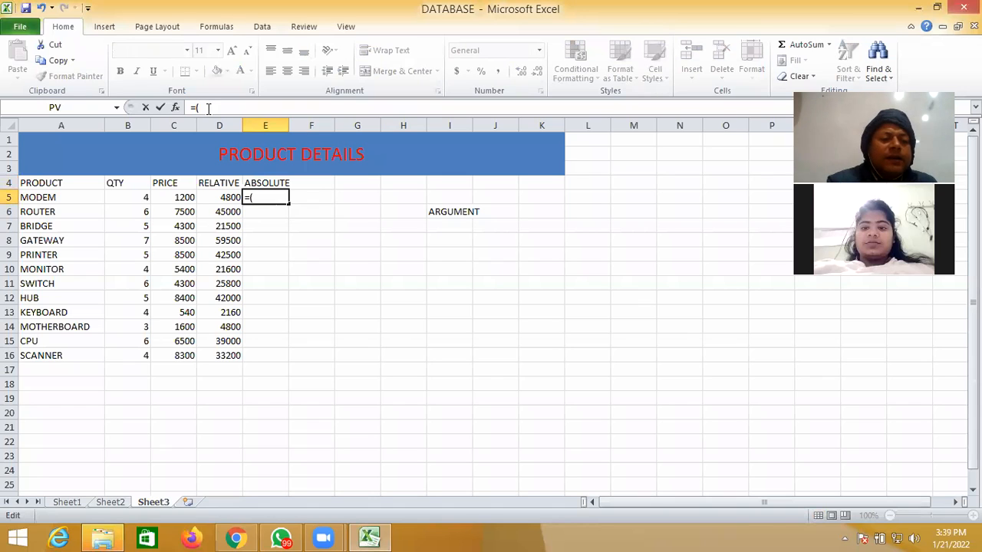
text($)
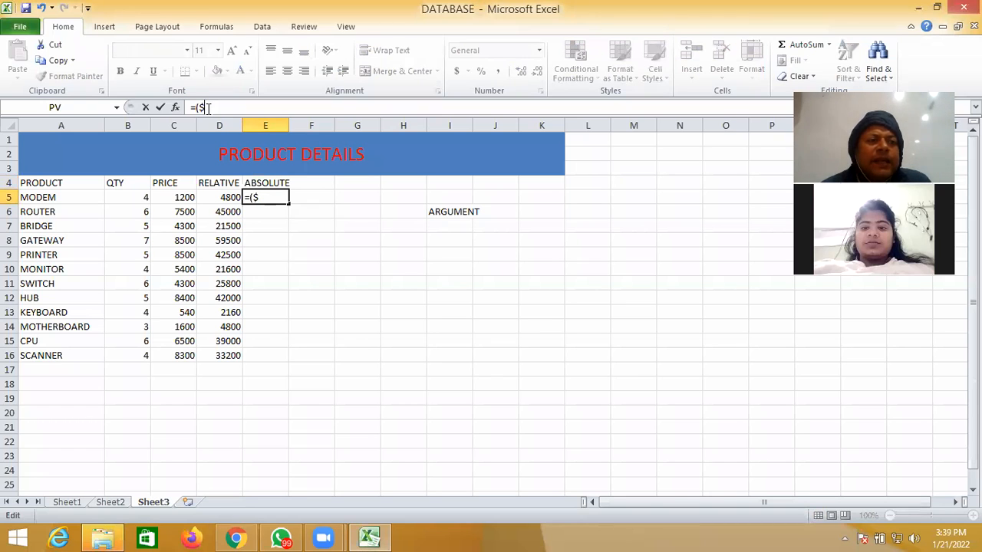
text(B)
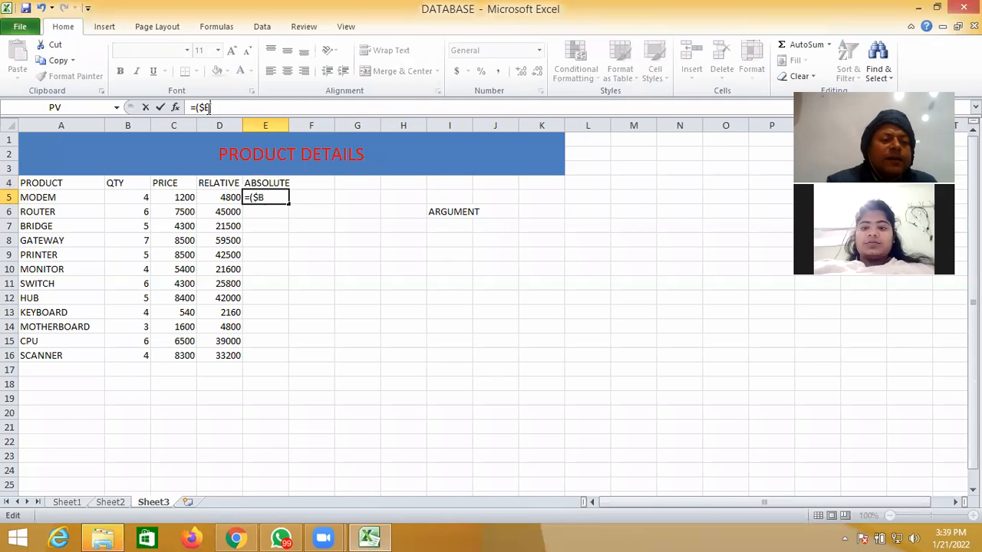
text($)
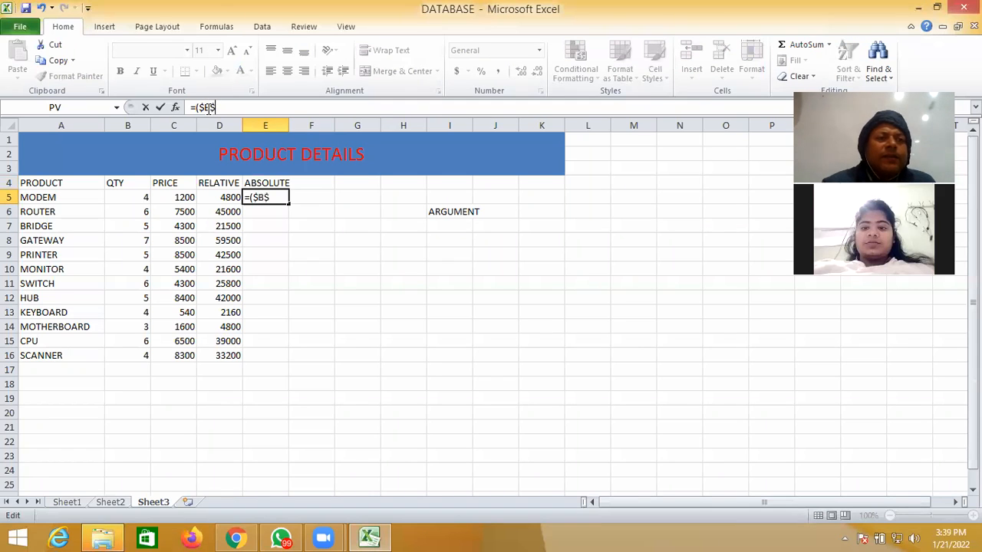
text(5)
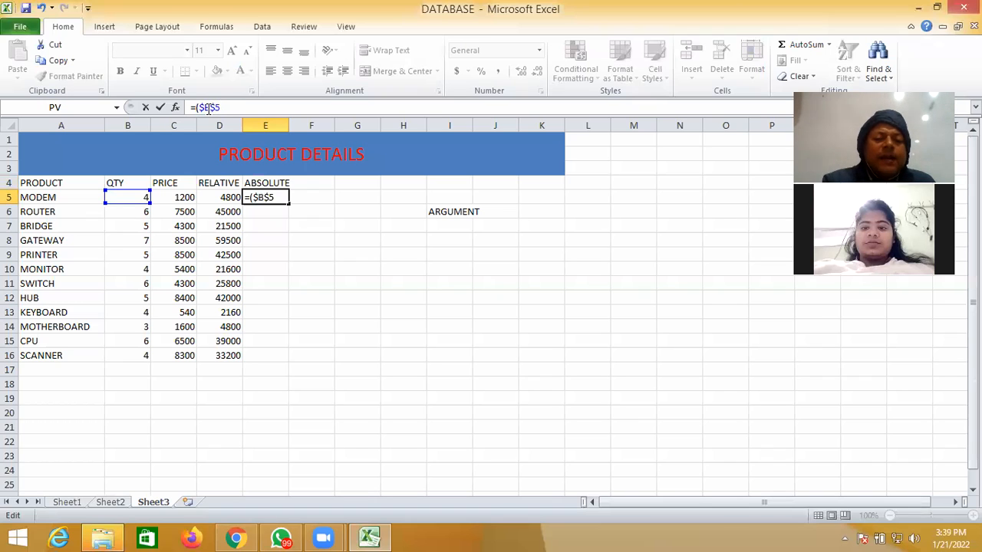
text(*)
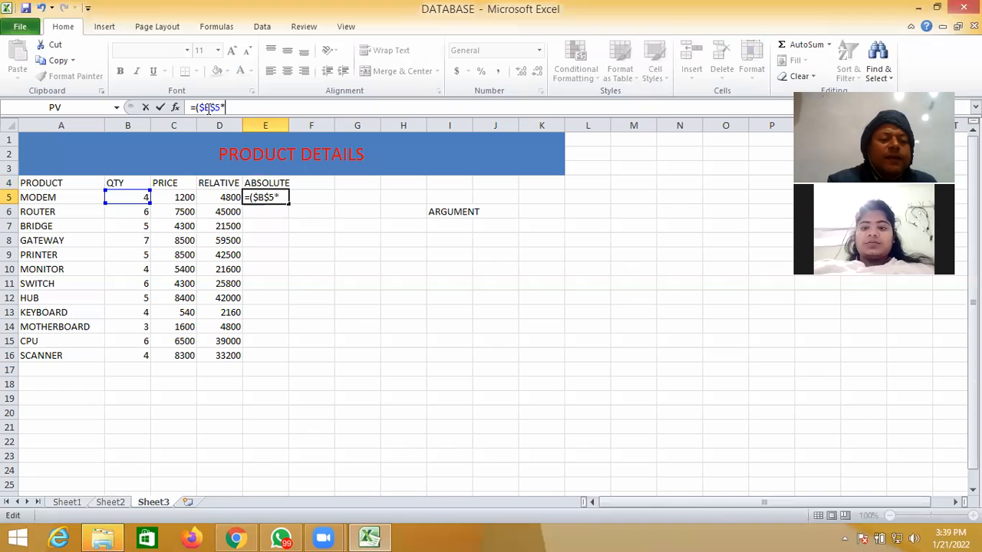
text($C)
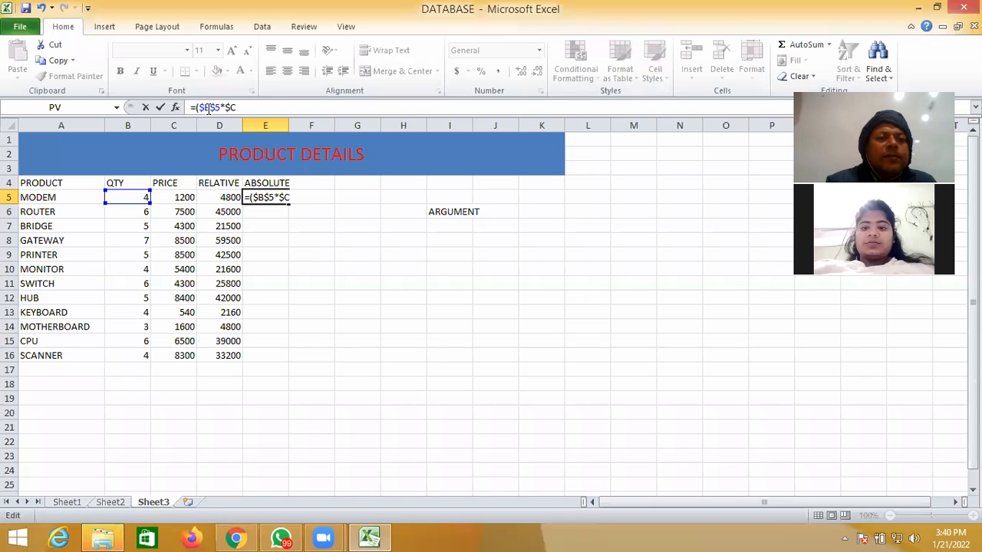
text($)
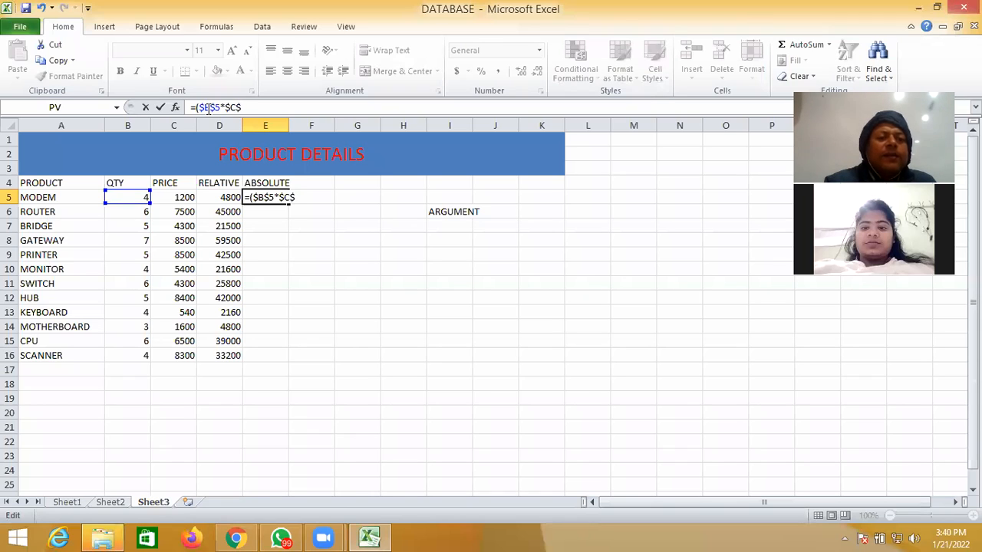
text(5)
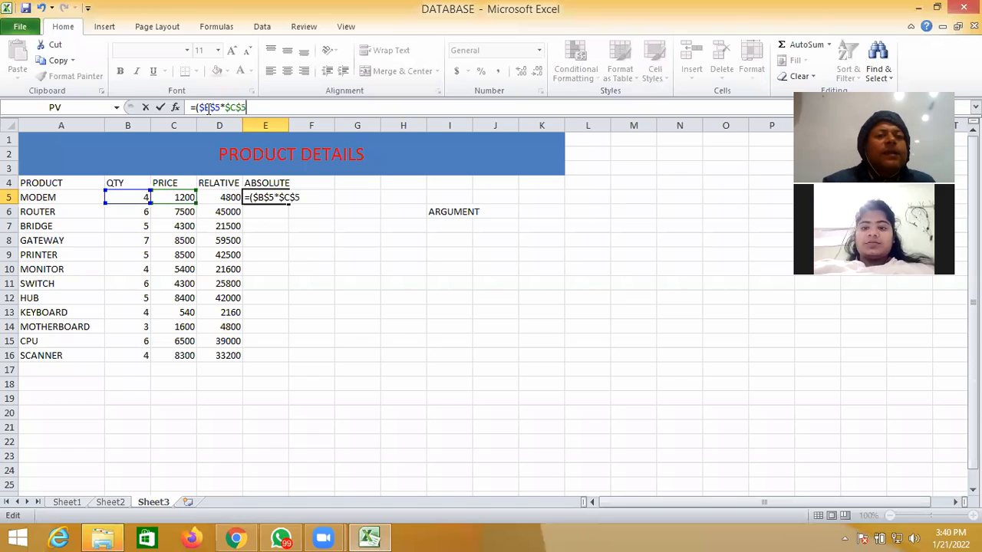
text())
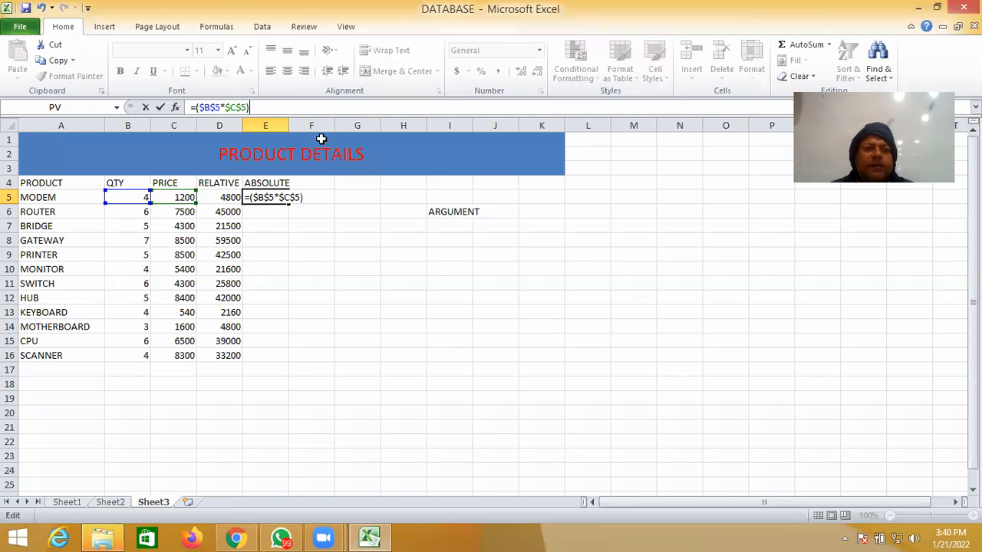
click(282, 226)
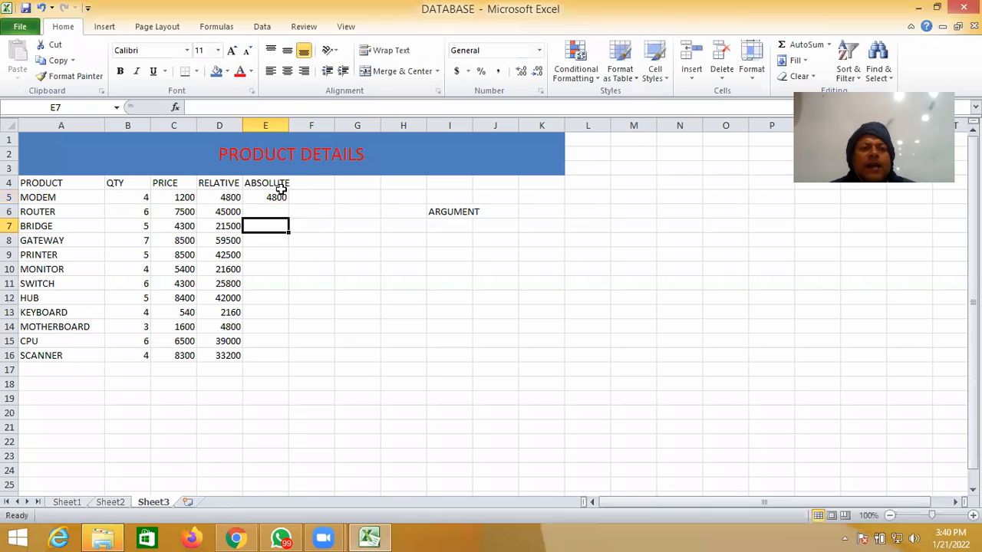
click(278, 199)
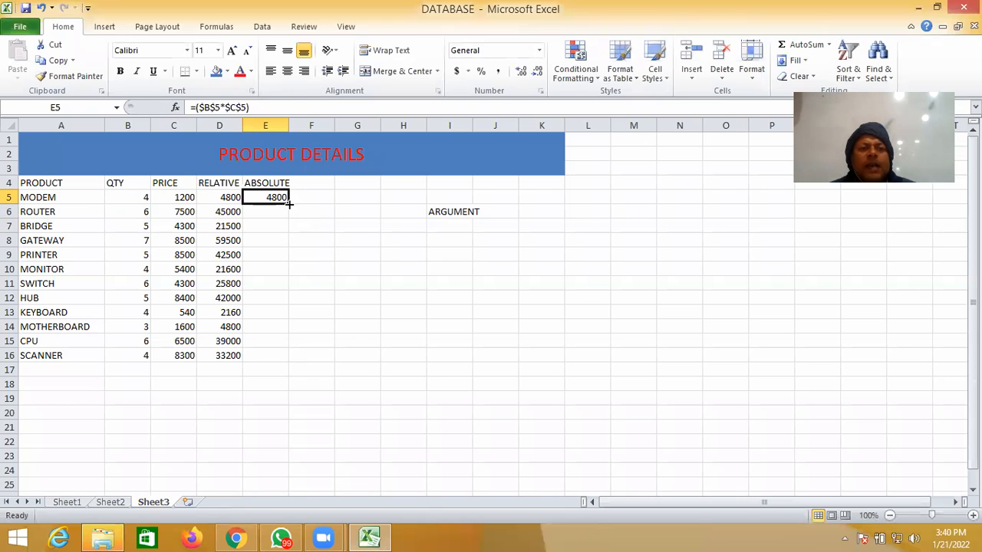
double_click(288, 204)
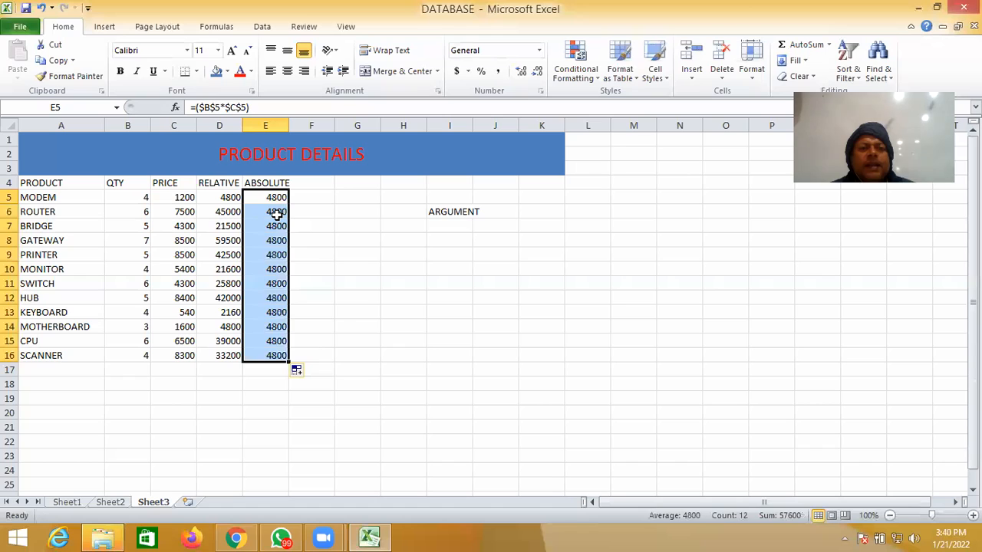
Compare the formulas in the first ABSOLUTE cells with those in D5 to D7 to examine how absolute and relative references differ.
click(278, 214)
click(278, 197)
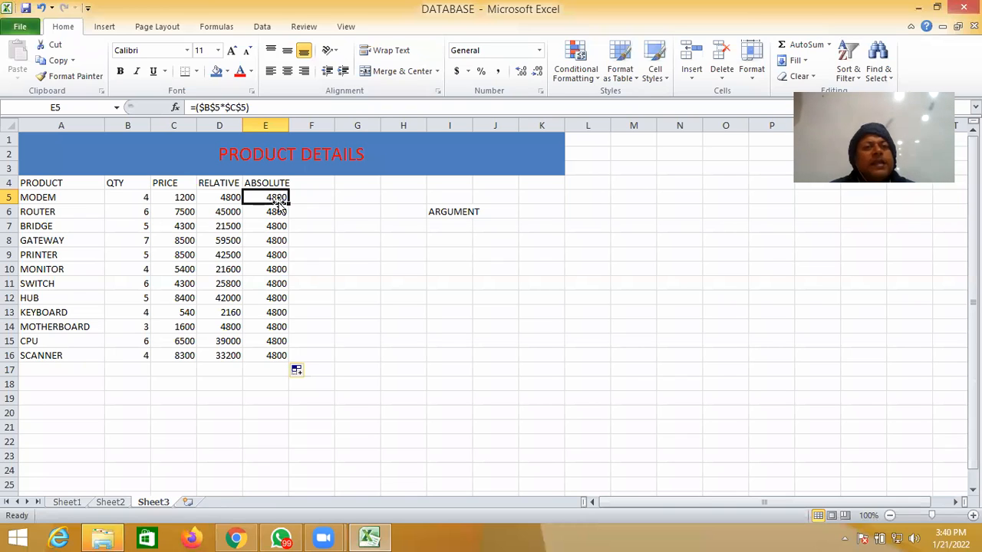
click(277, 214)
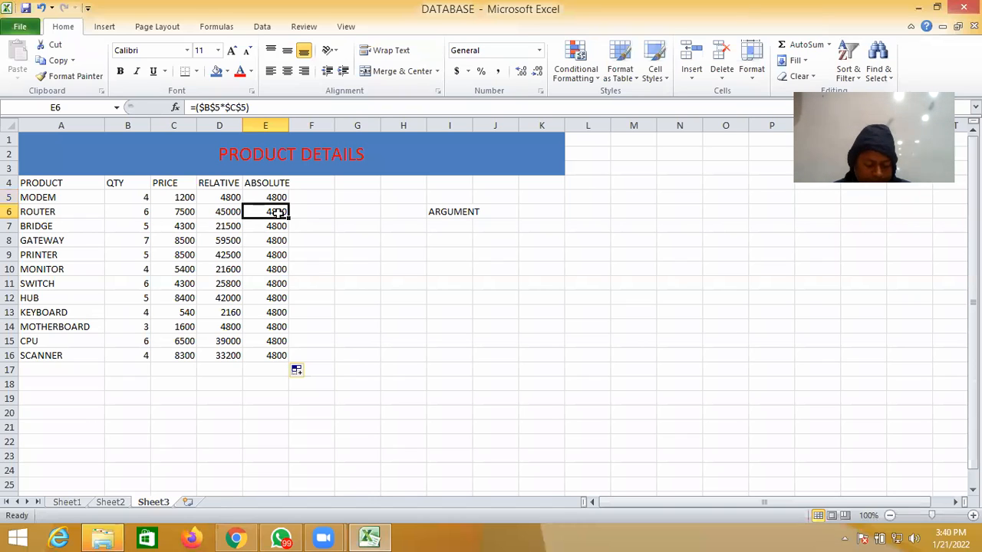
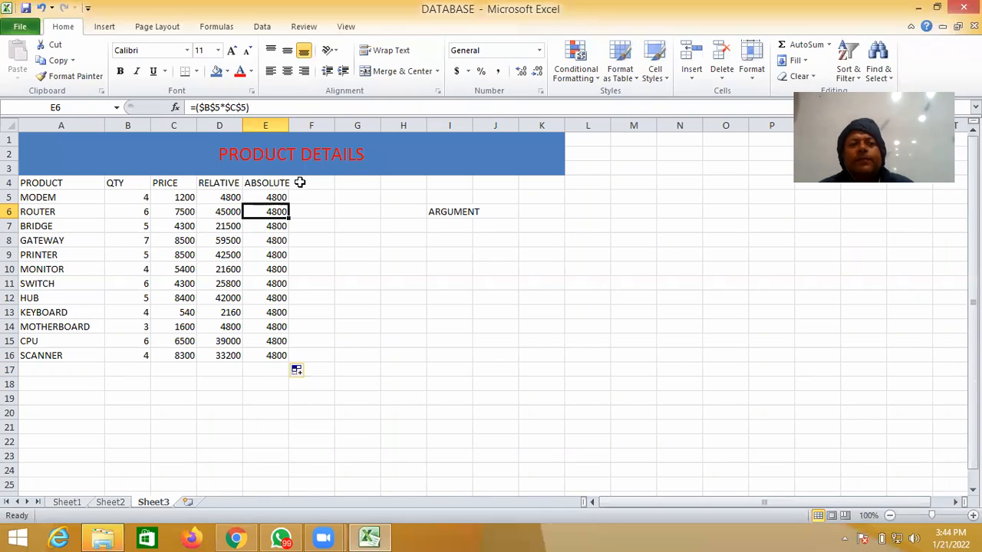
click(231, 199)
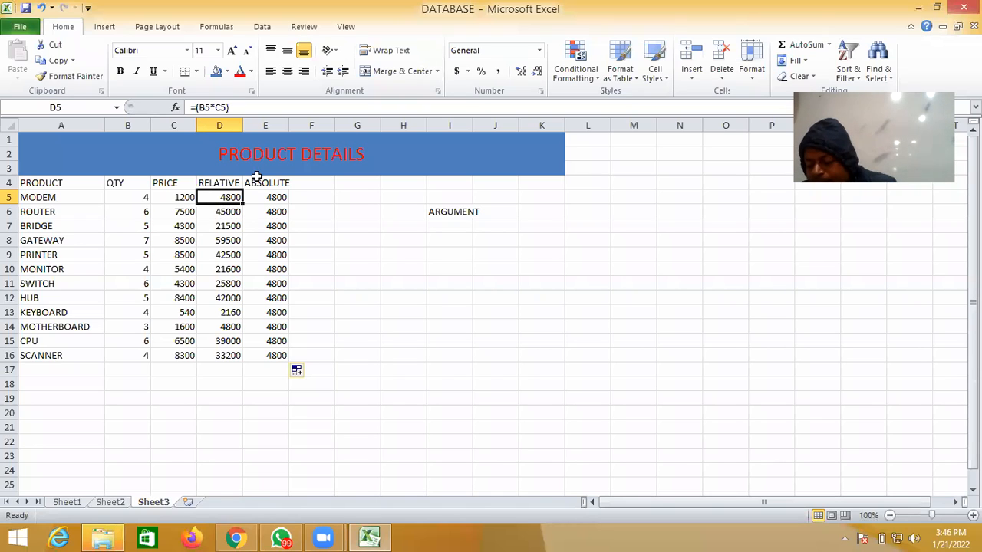
key(alt+Tab)
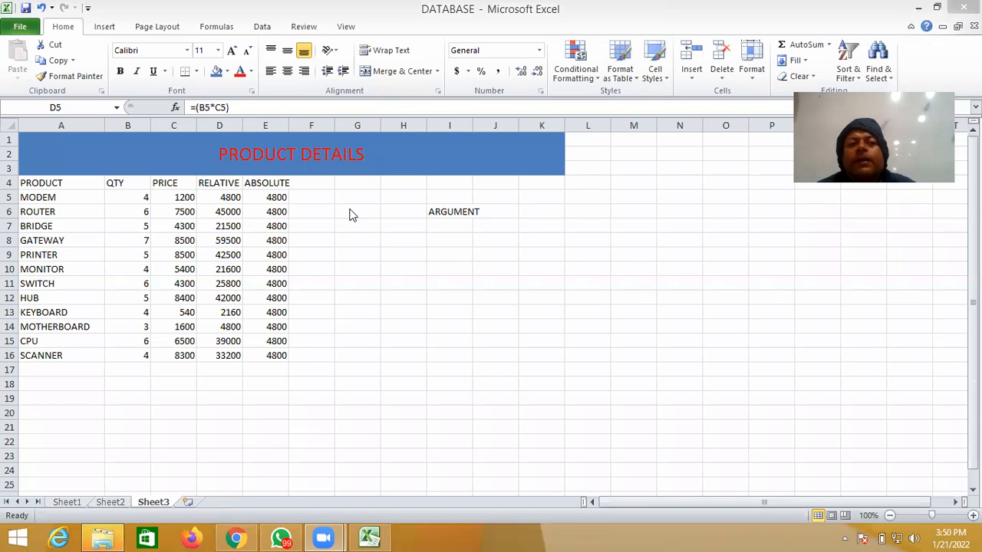
click(277, 198)
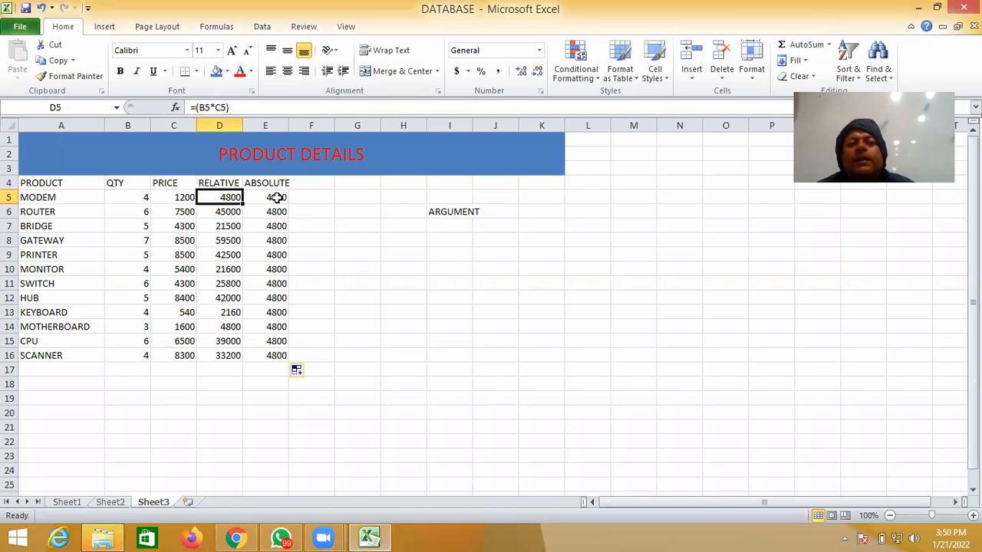
click(277, 197)
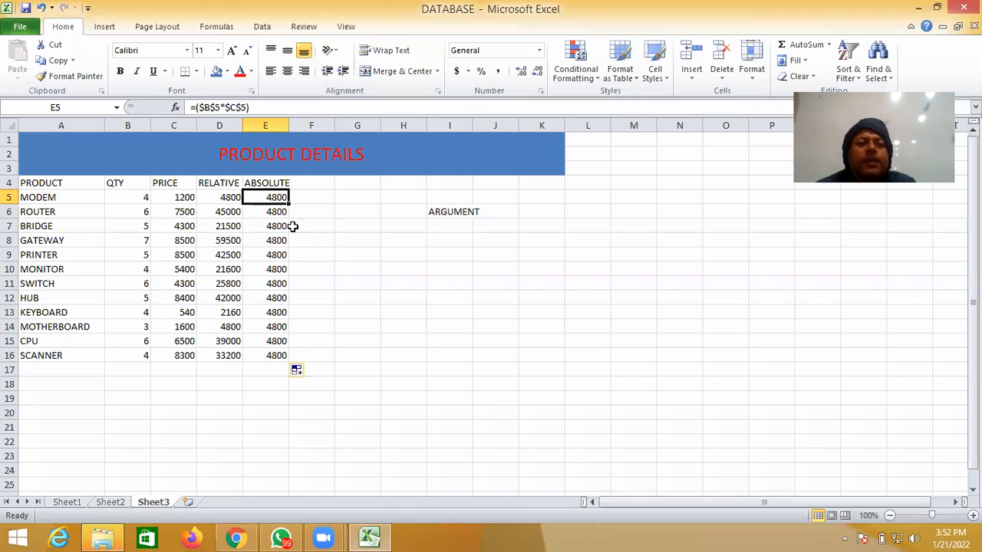
click(236, 214)
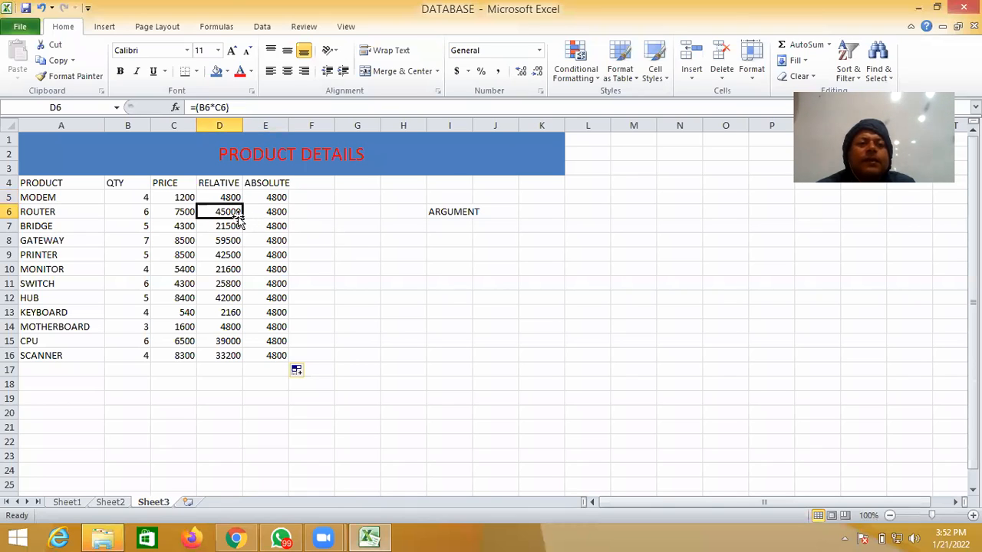
click(232, 228)
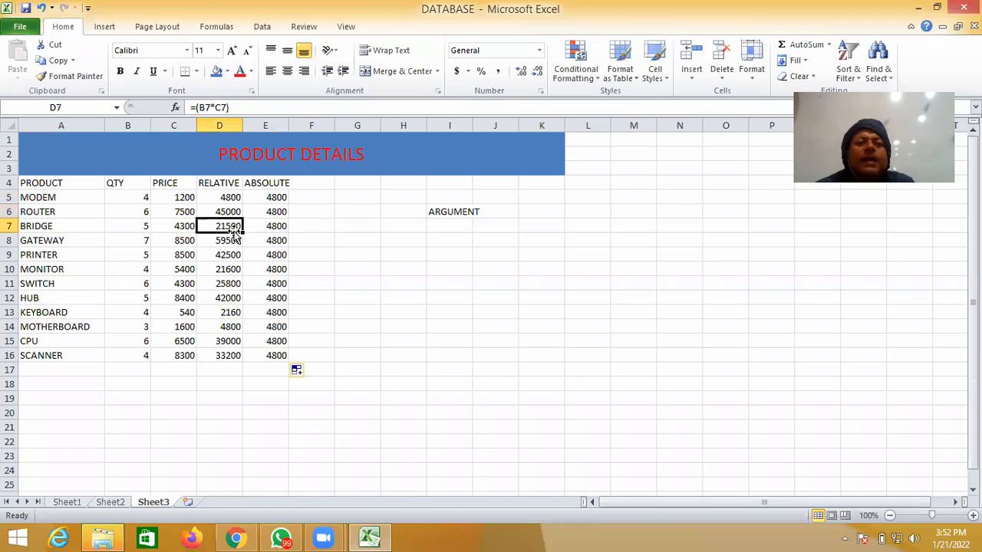
click(275, 213)
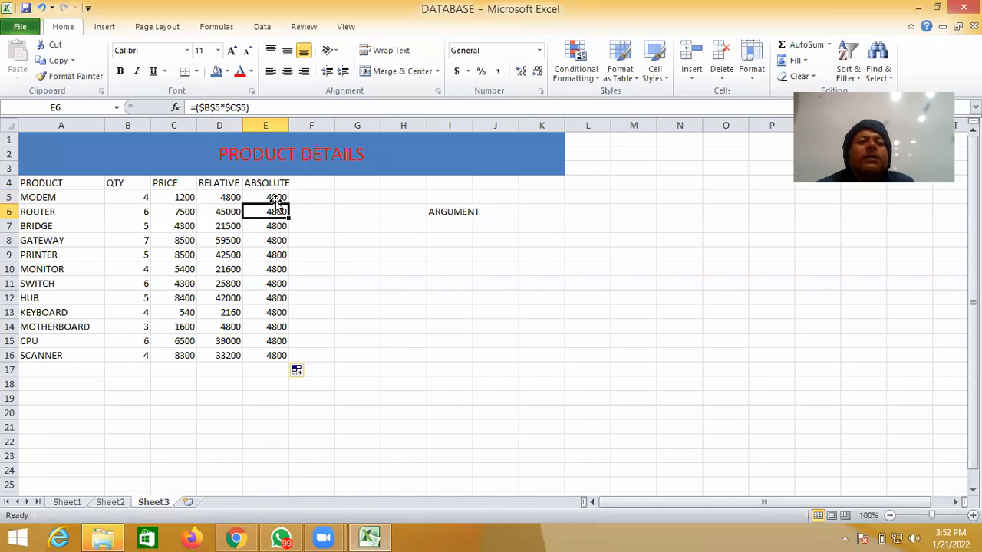
key(Up)
key(Up)
click(276, 201)
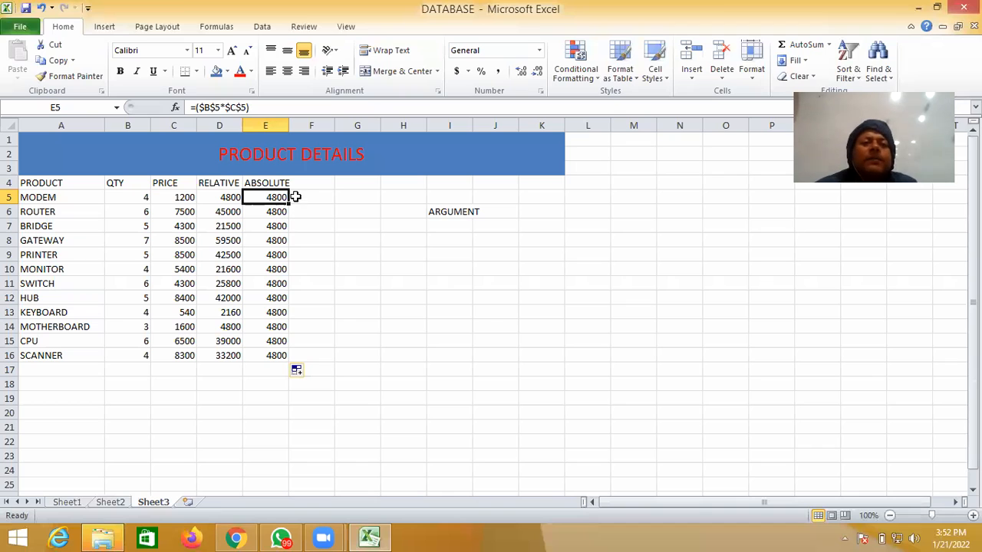
Enter MIXED as the heading of column F in F4, beside ABSOLUTE.
click(310, 183)
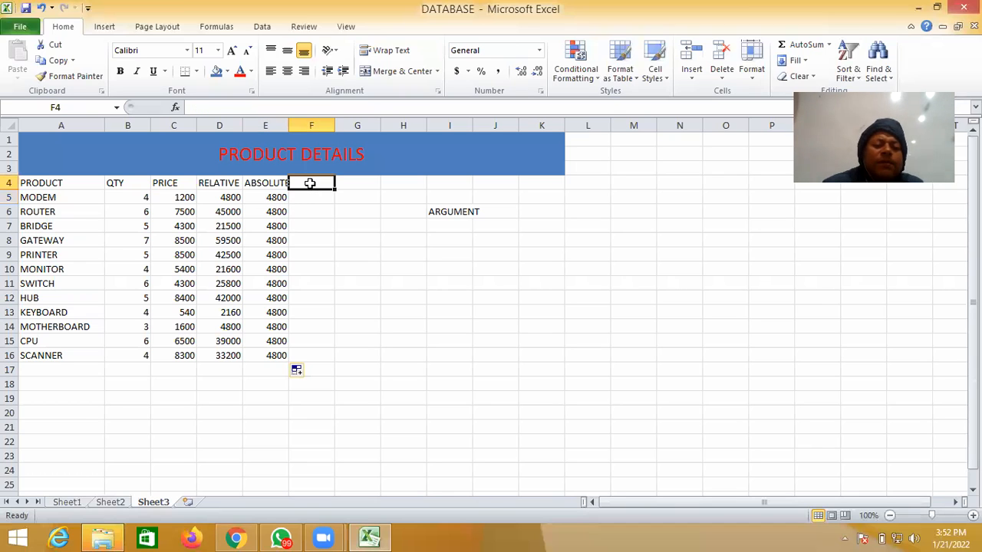
text(MI)
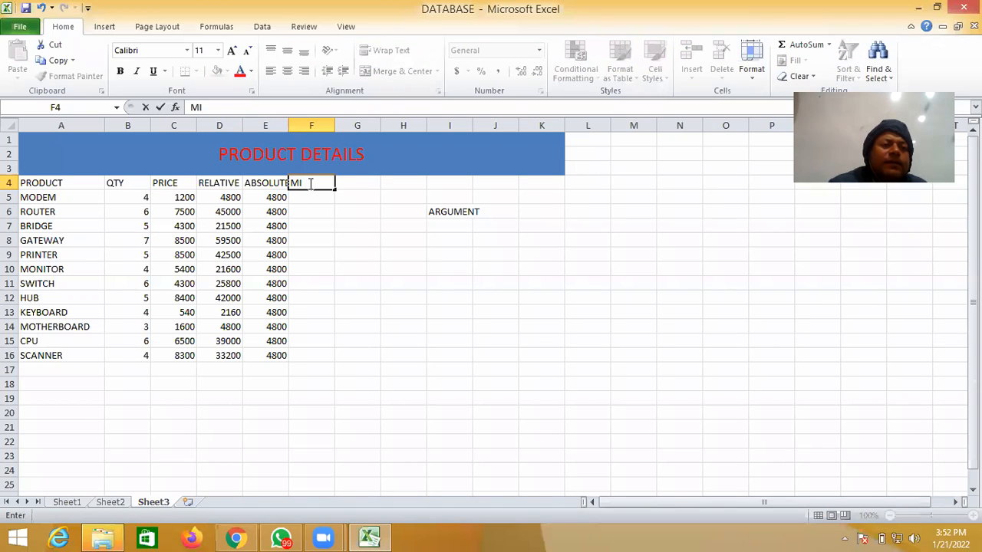
text(XED)
click(317, 205)
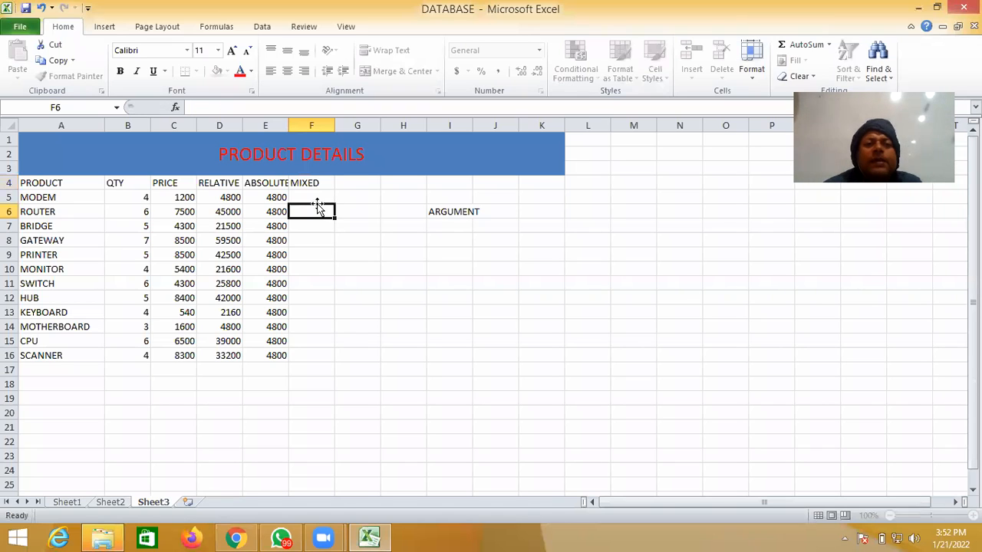
click(315, 197)
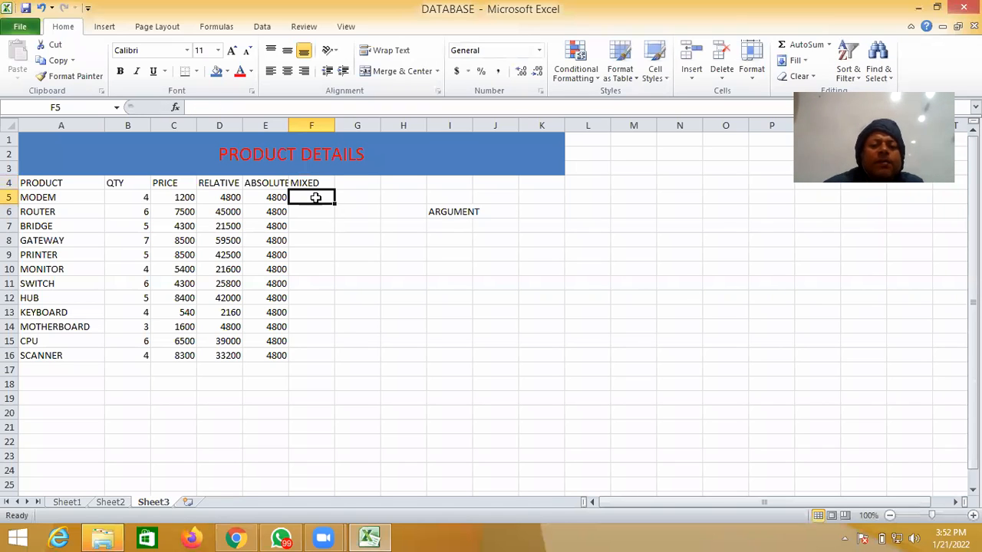
Enter the mixed-reference formula =($B$5*C5) in F5 under the MIXED heading.
text(=()
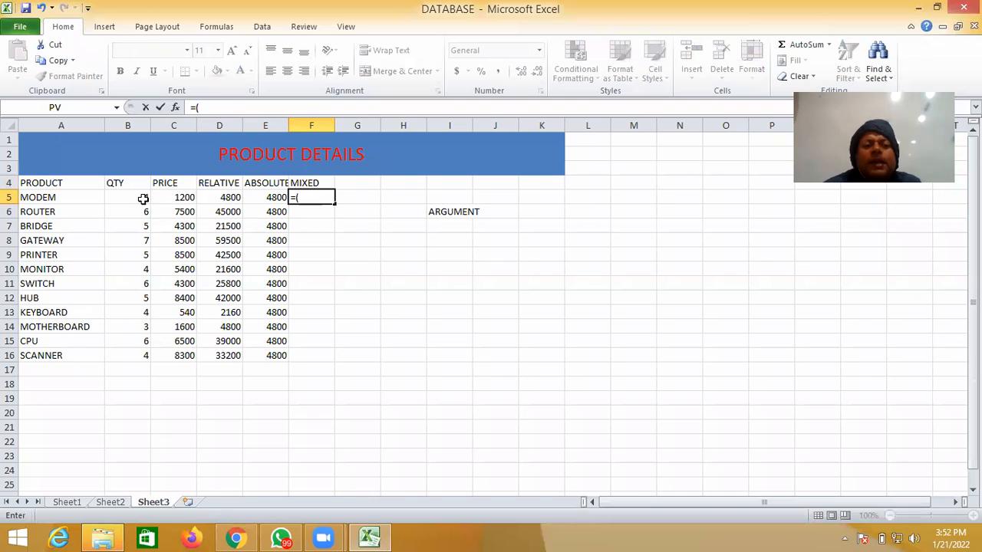
text($B$)
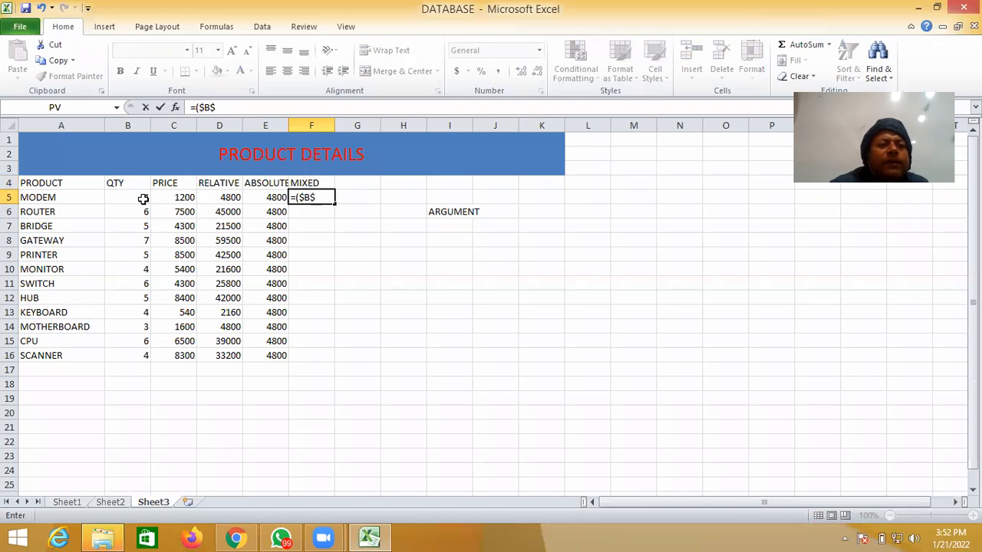
text(5*)
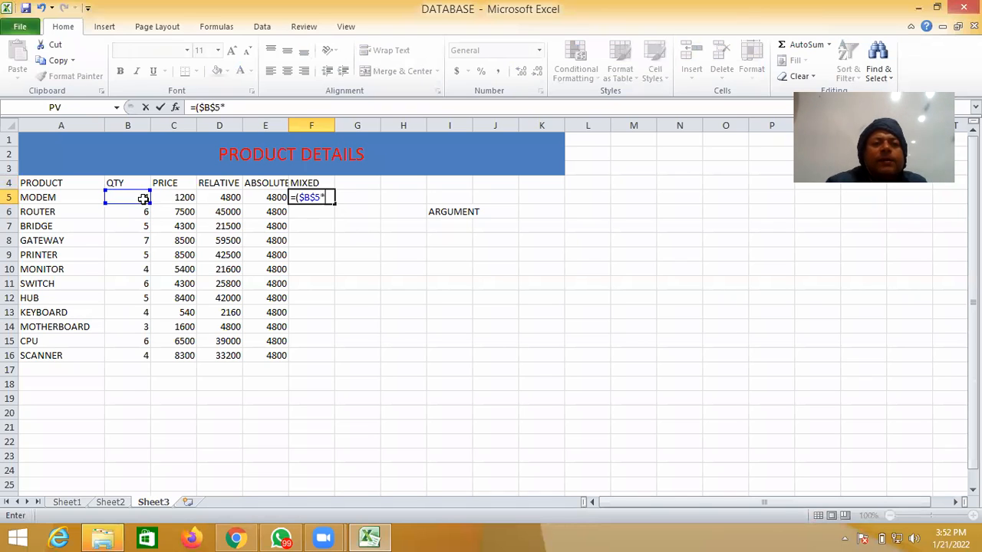
click(186, 198)
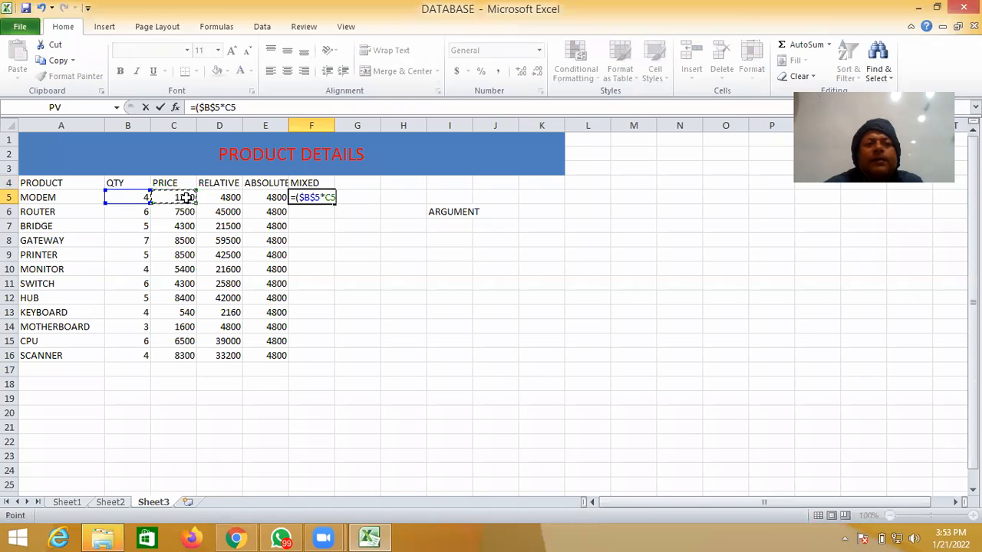
text())
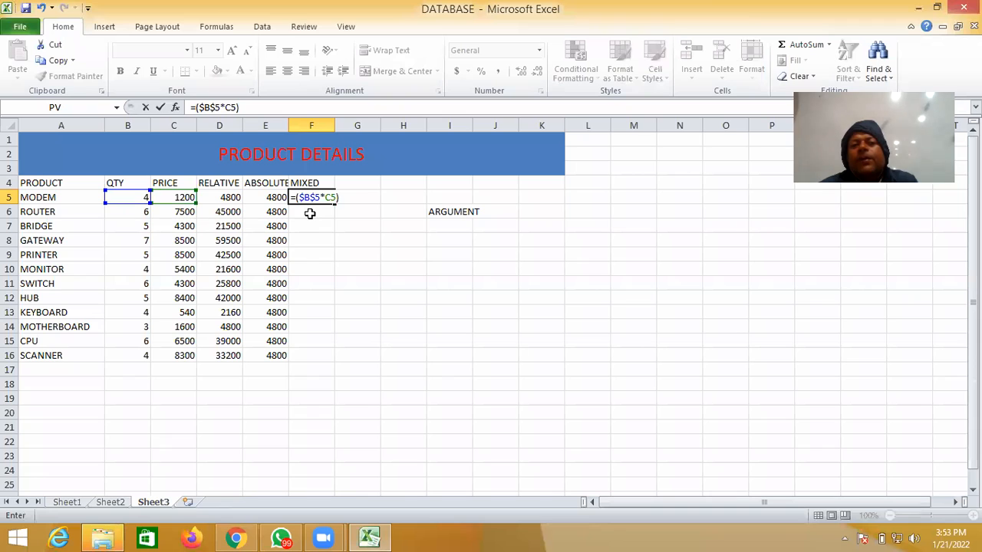
key(Return)
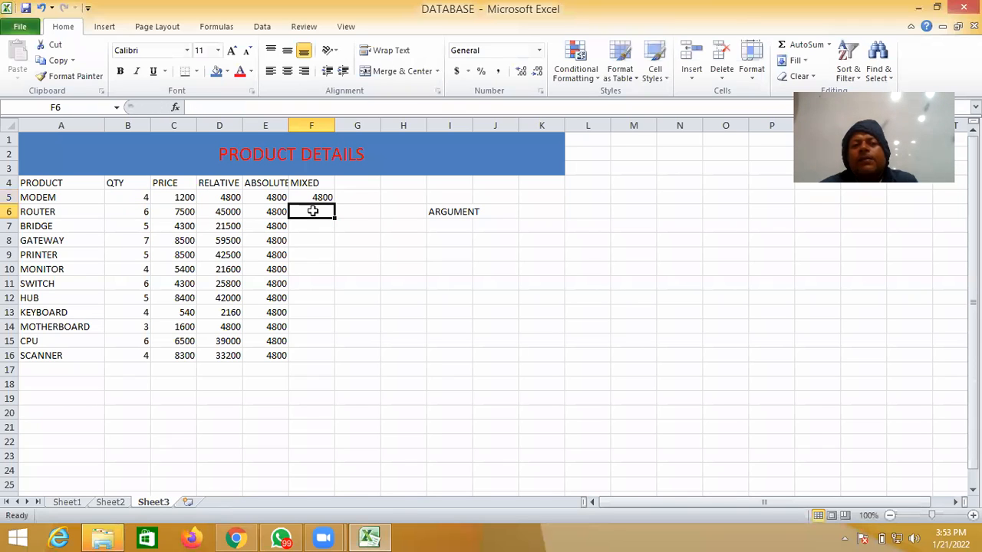
Auto-fill the MIXED formula from F5 down to F16 for every product.
click(319, 196)
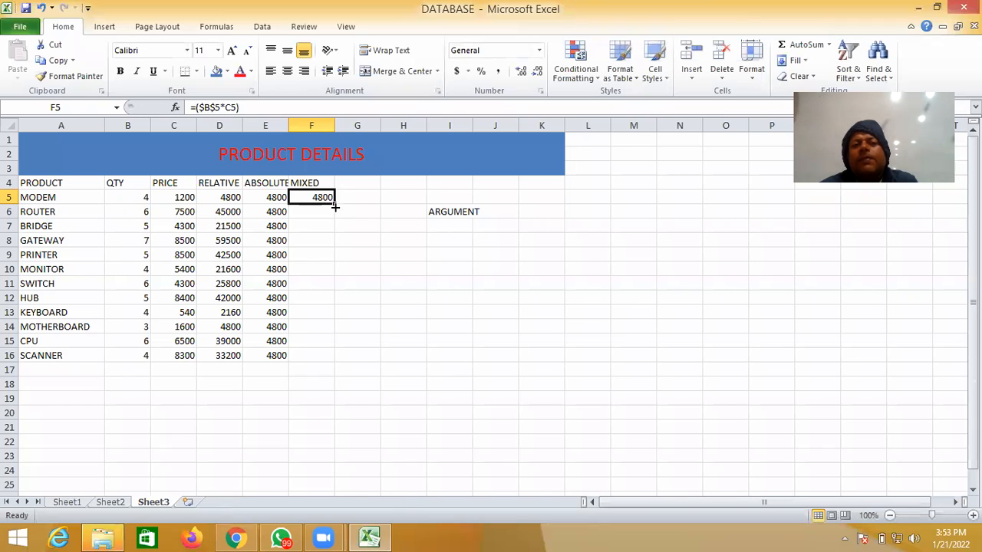
drag(334, 203, 345, 361)
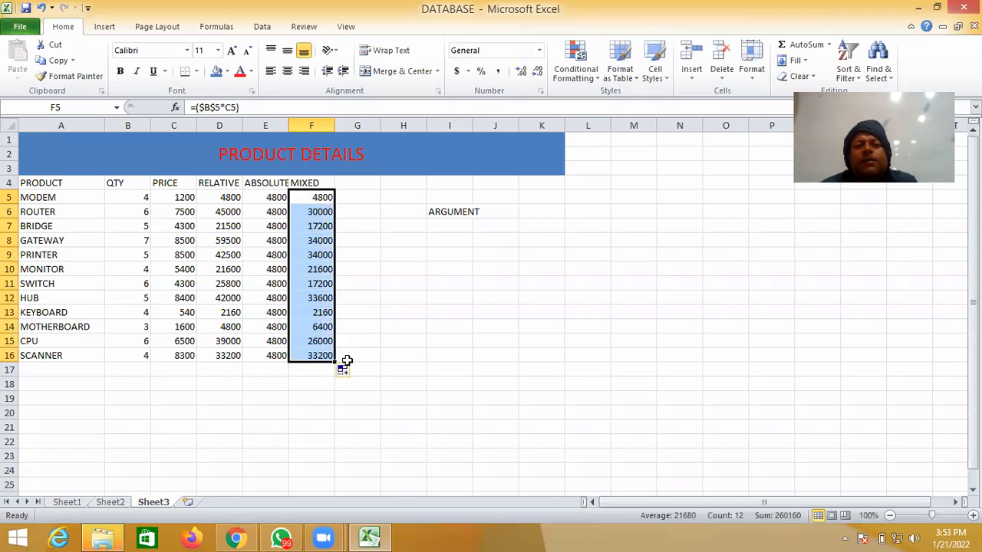
click(369, 311)
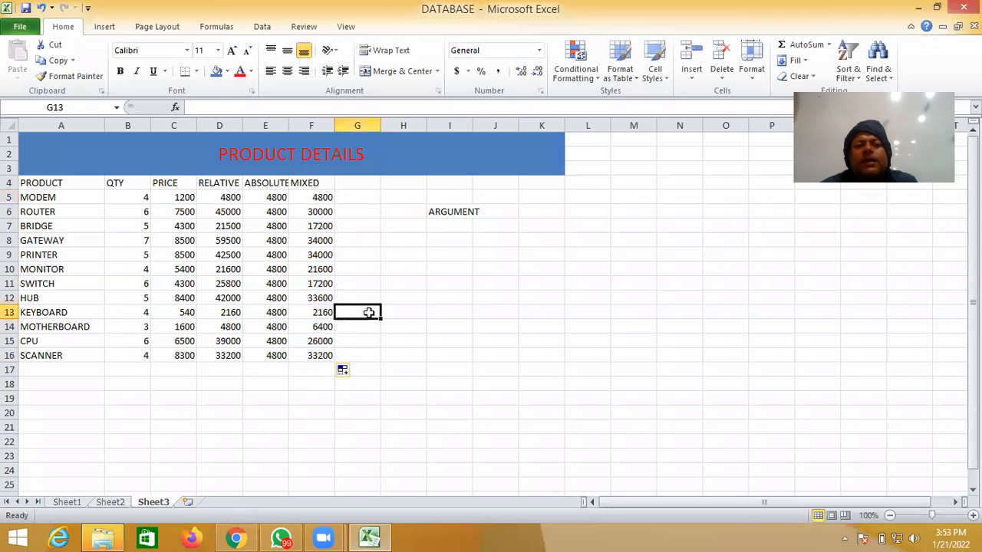
Examine the formulas in MIXED cells F5 to F9 to compare how the QTY and PRICE references behave down the column.
click(322, 213)
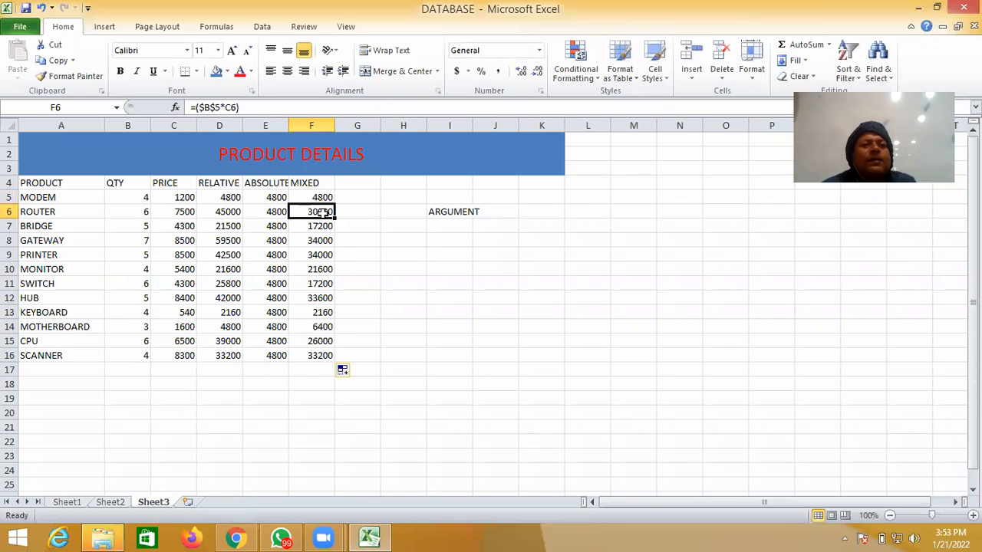
click(322, 227)
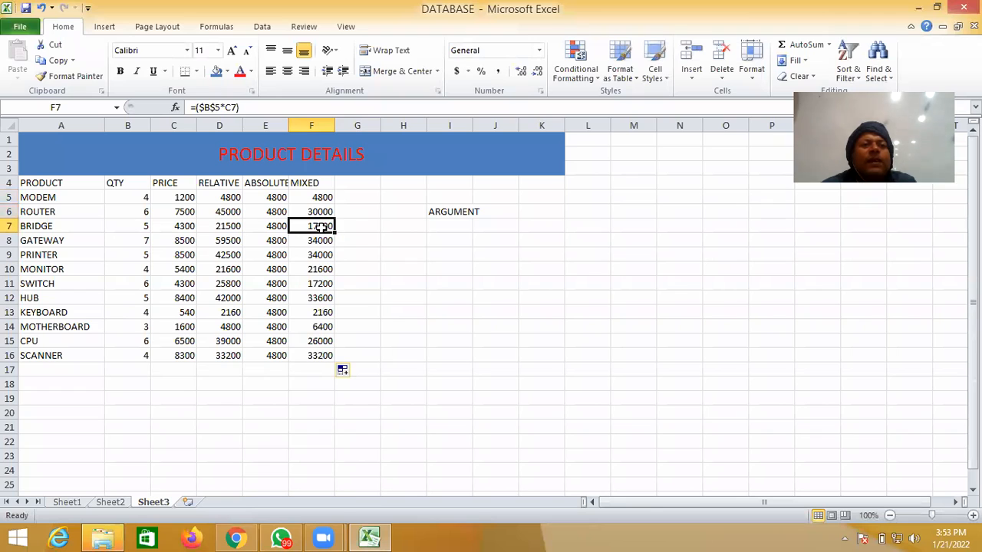
click(320, 242)
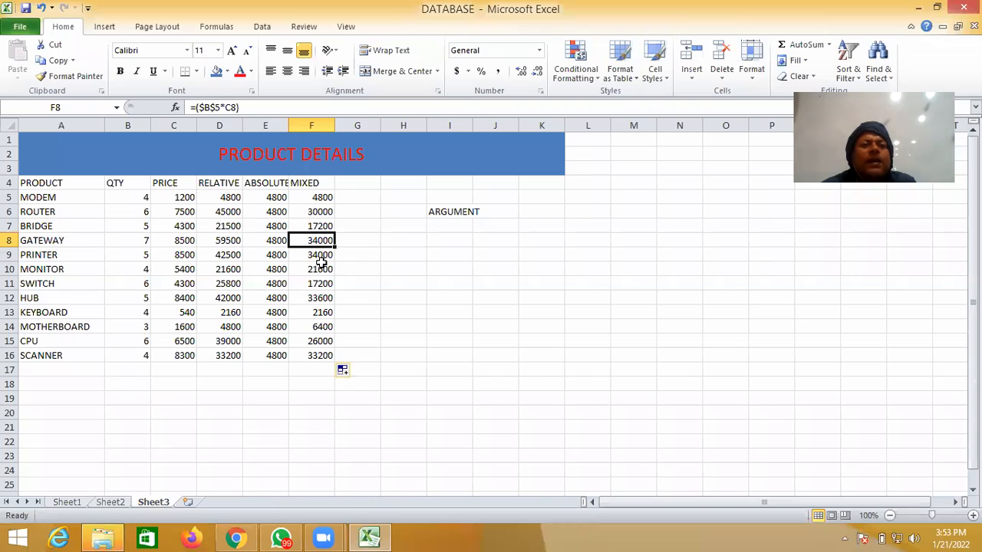
click(321, 256)
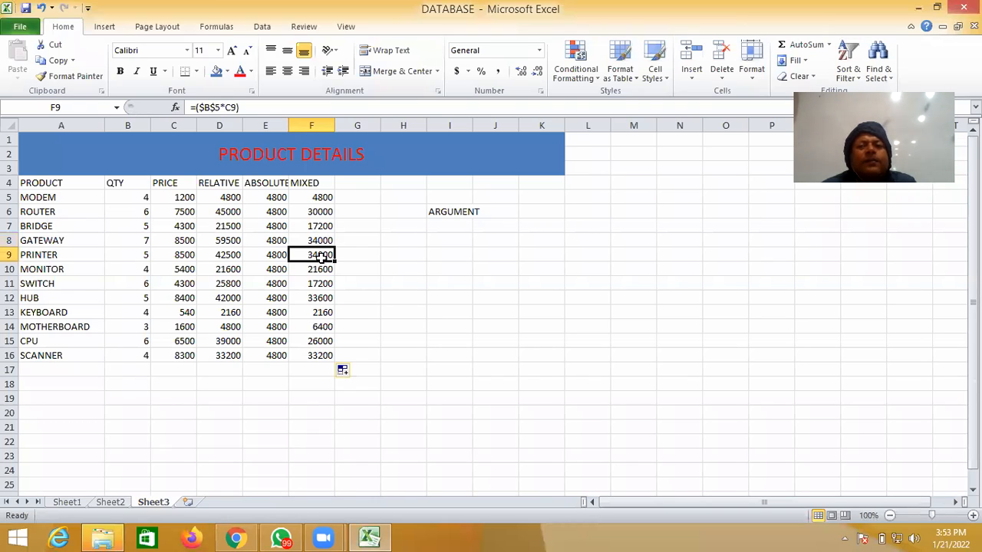
click(320, 197)
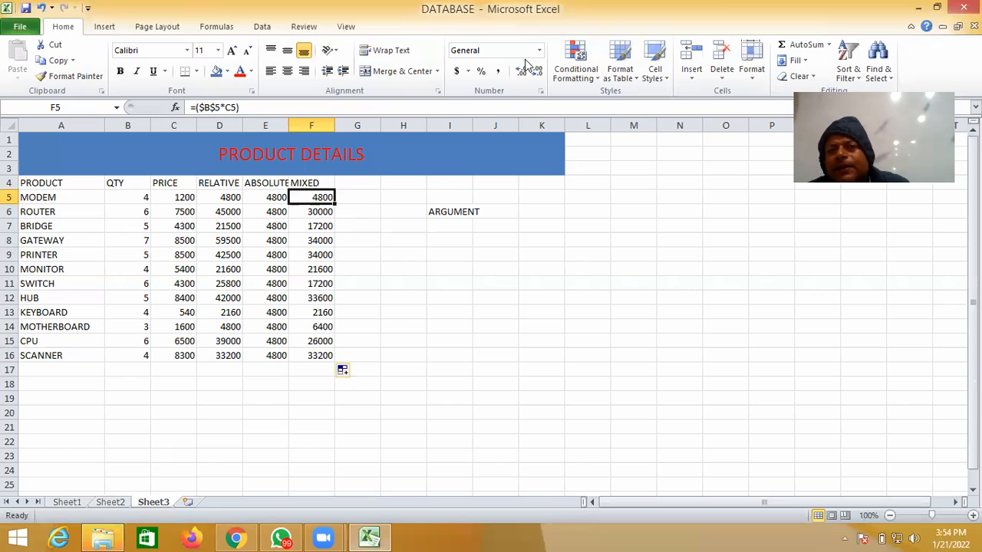
click(554, 30)
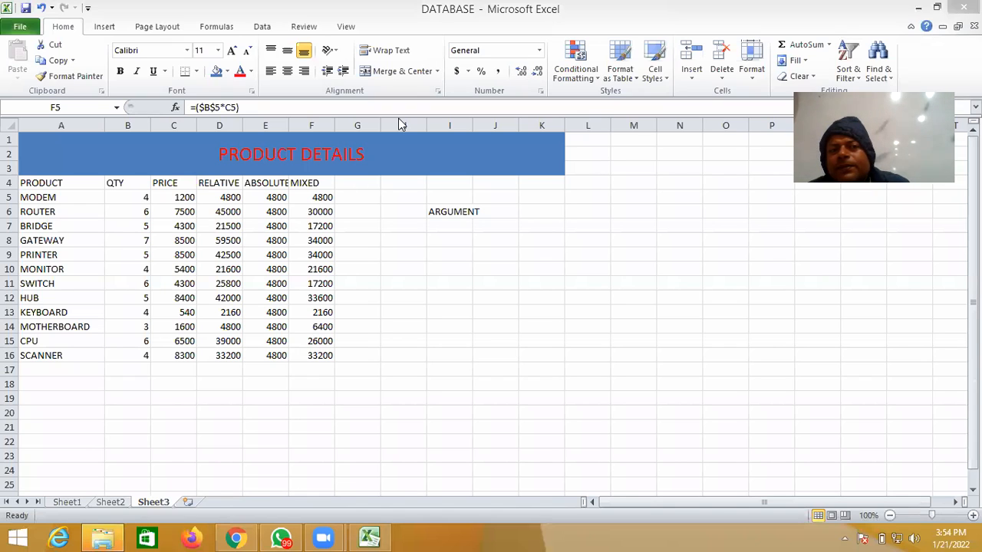
click(245, 105)
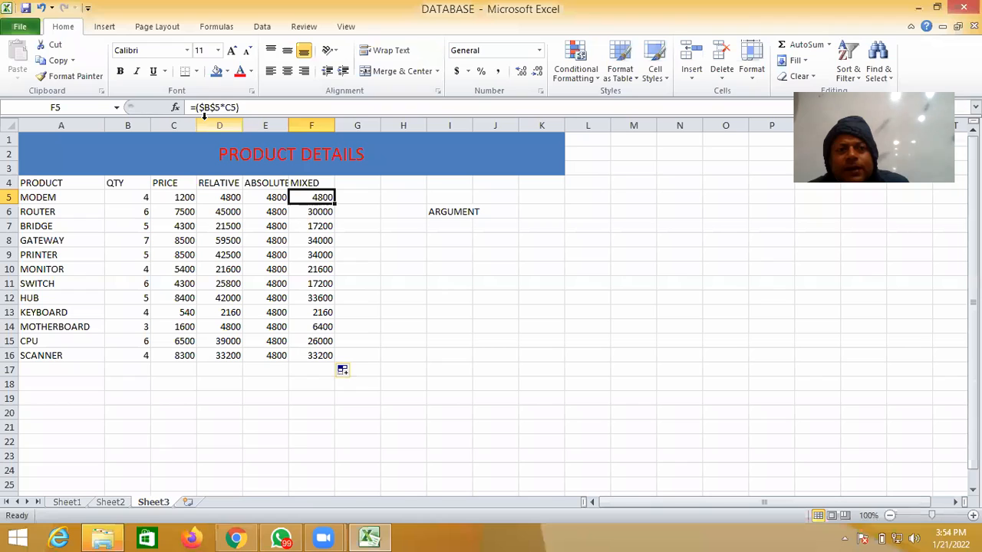
drag(243, 106, 183, 113)
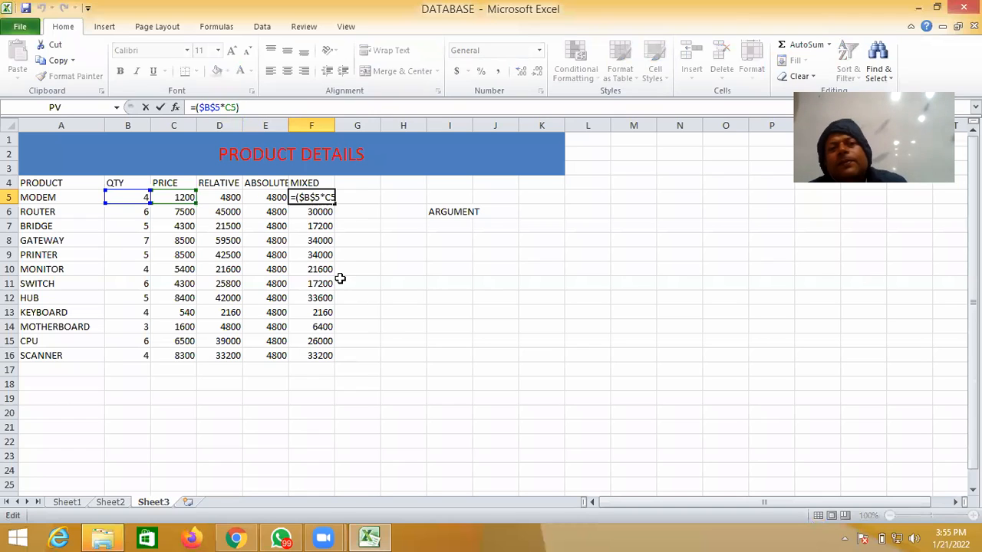
click(374, 297)
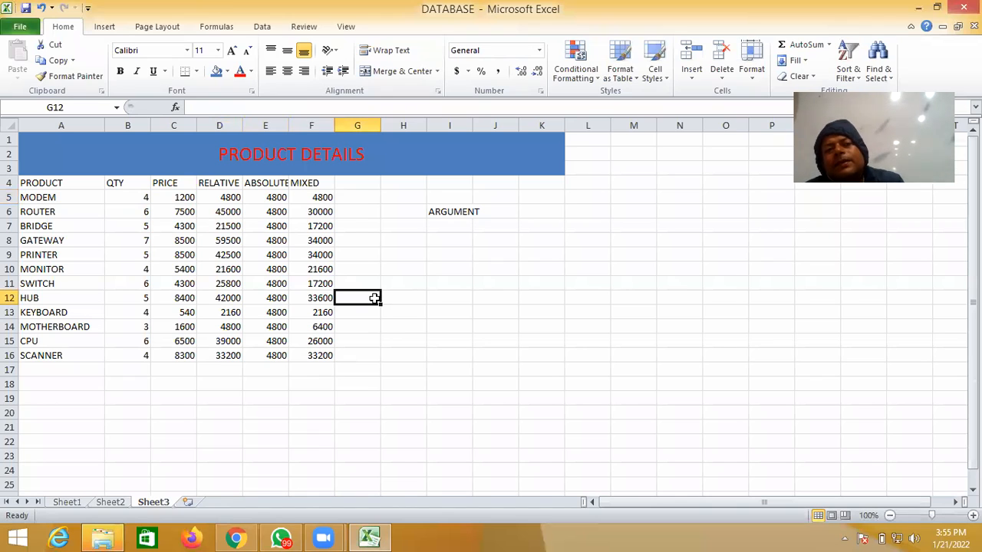
click(319, 197)
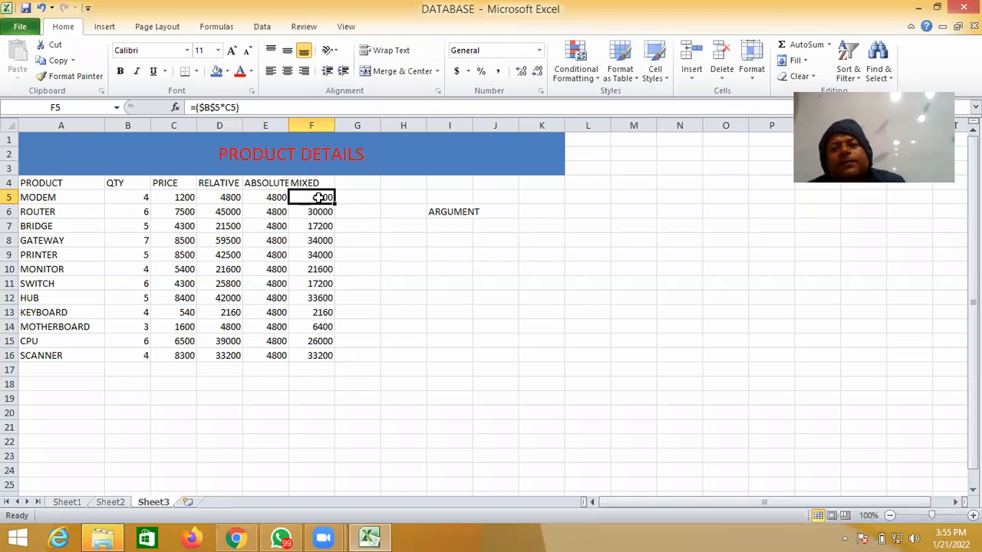